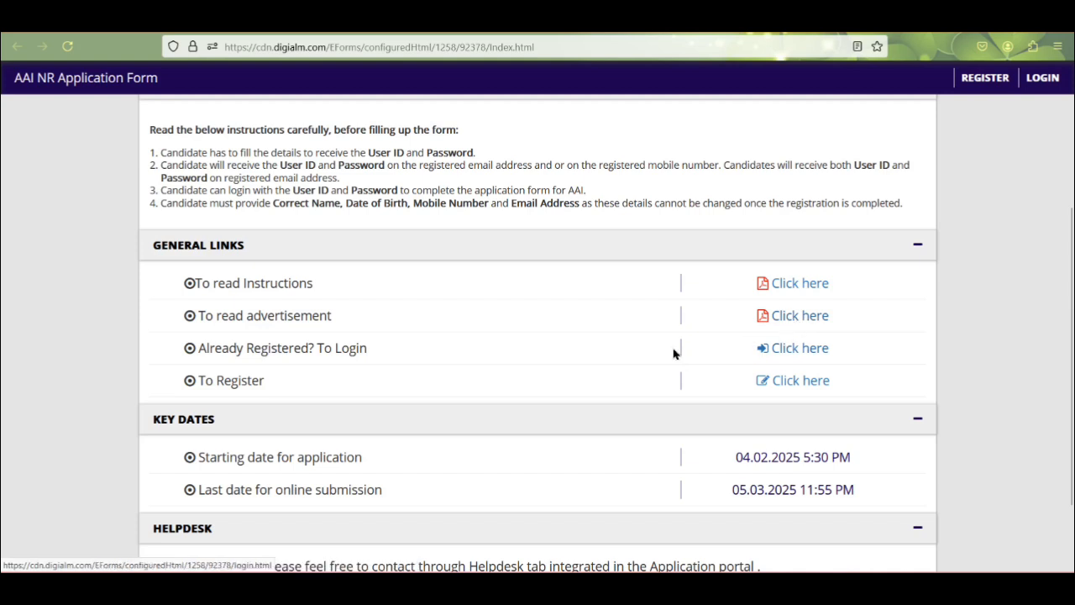
Step: Scroll the AAI NR Application Form page to find the advertisement link
scroll(809, 395, "down", 2)
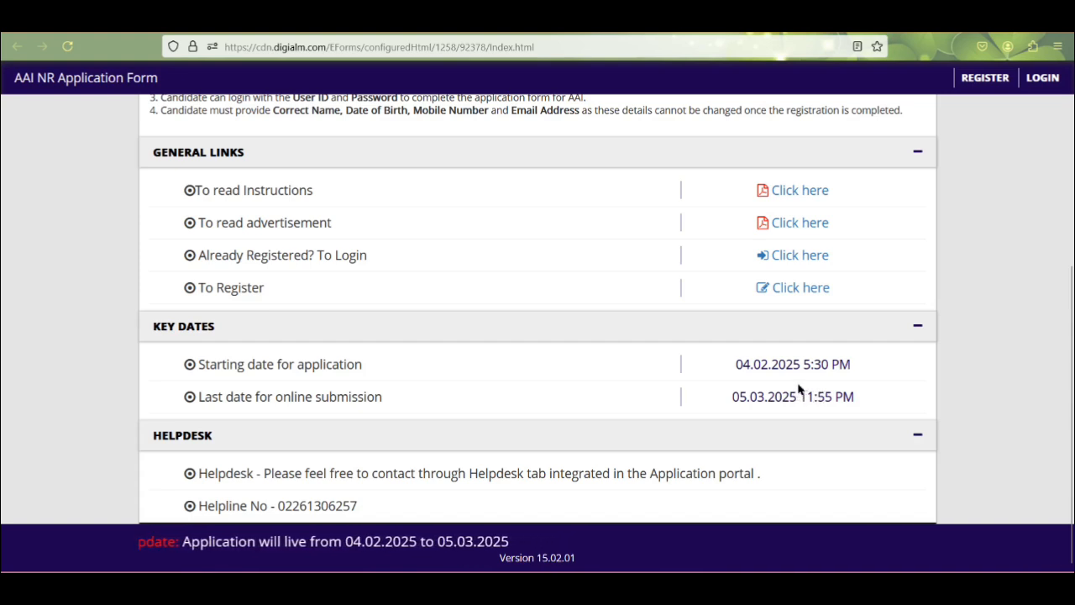
scroll(793, 395, "up", 3)
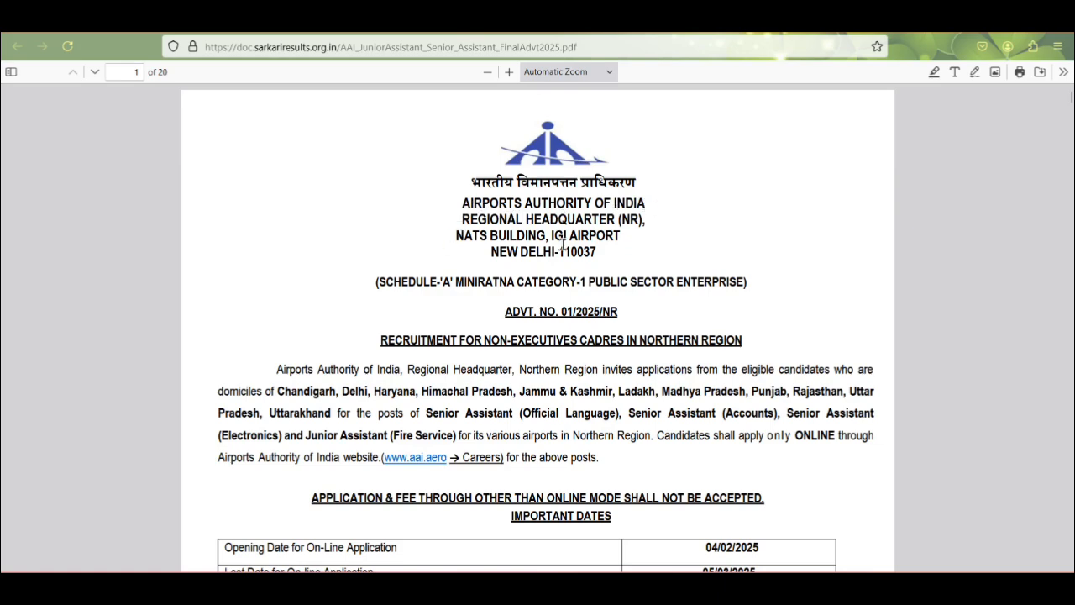
Step: Scroll PDF pages 1–2 from the vacancy and PwBD tables down to the Emoluments pay scales
scroll(652, 259, "down", 5)
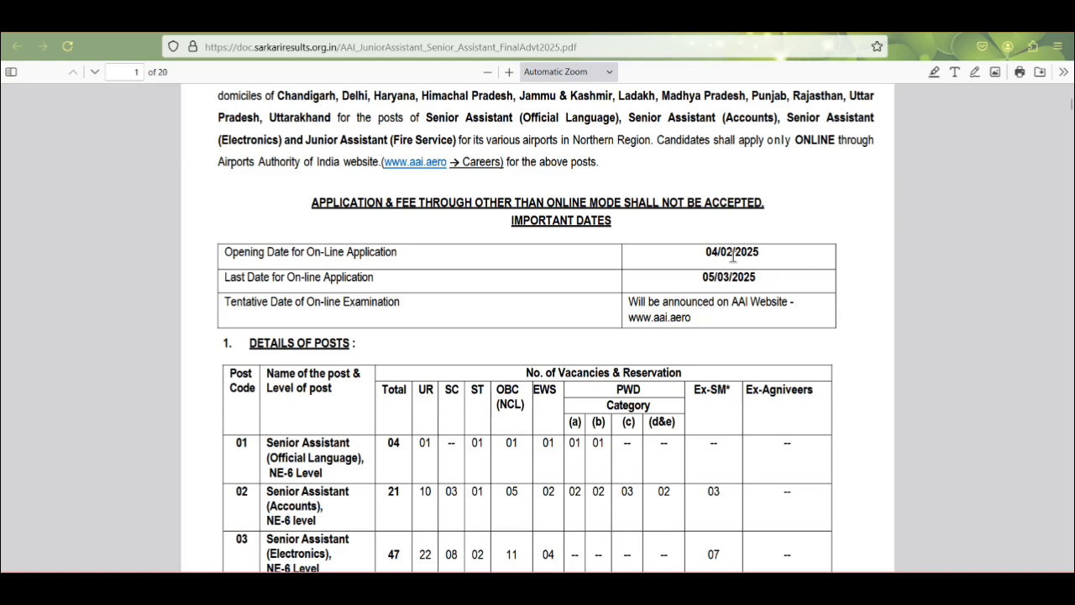
scroll(729, 277, "down", 4)
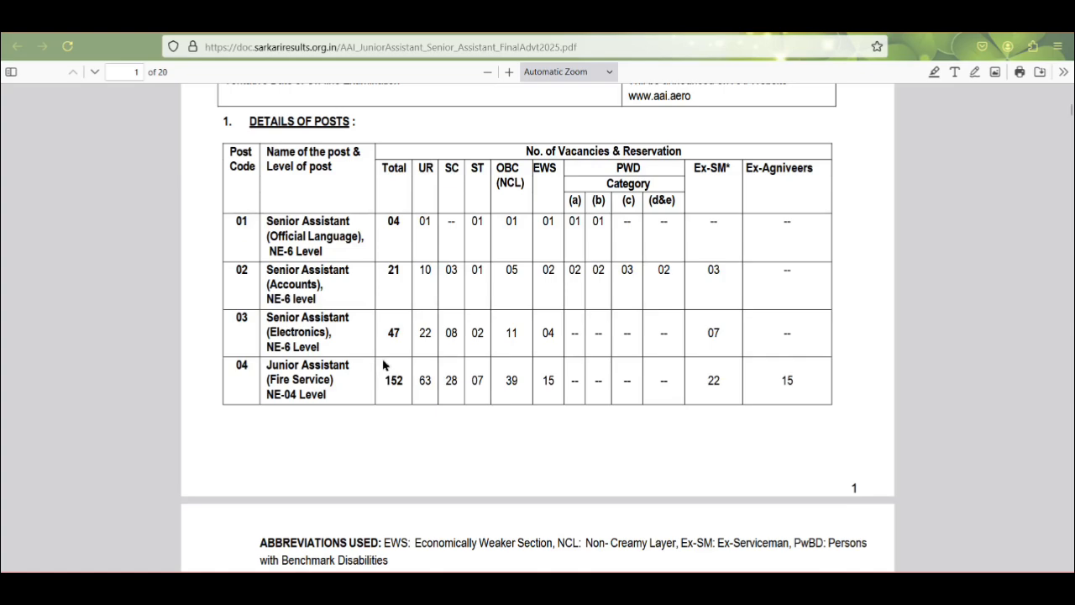
scroll(429, 363, "down", 5)
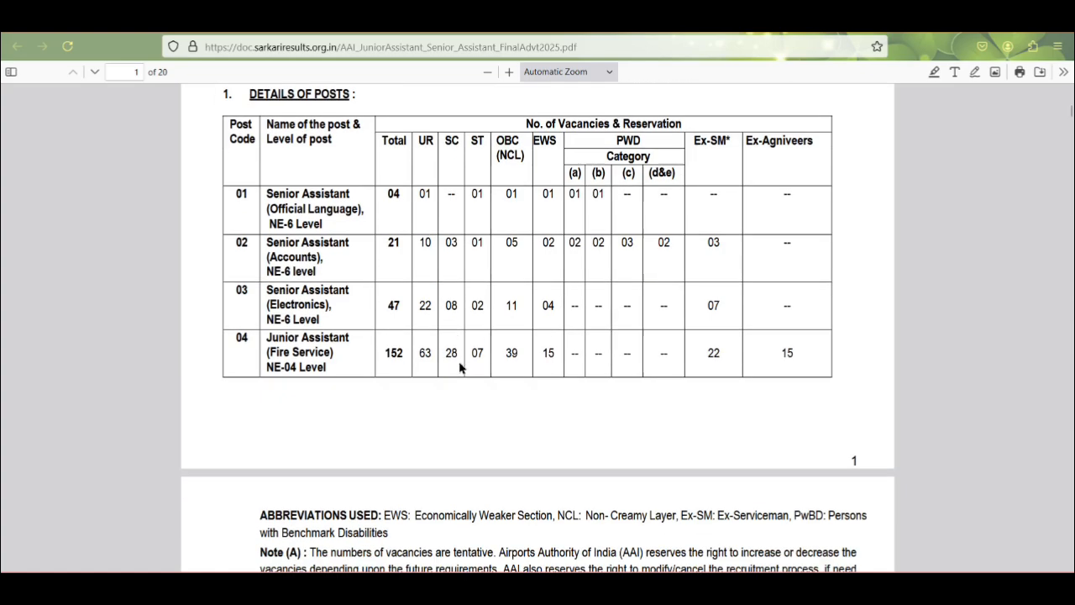
scroll(489, 339, "down", 6)
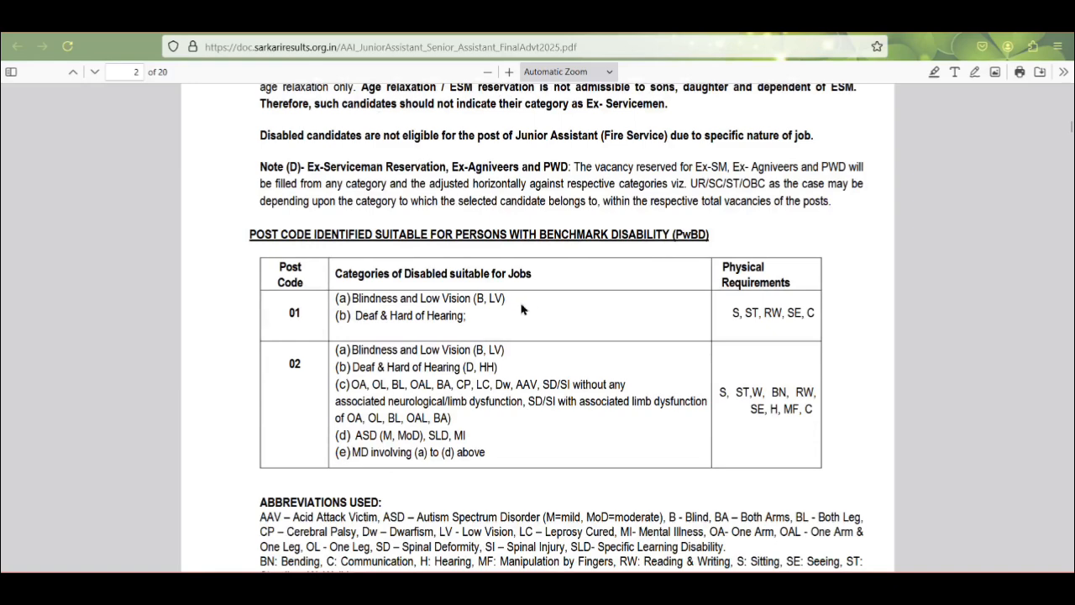
scroll(520, 309, "down", 2)
scroll(519, 315, "down", 2)
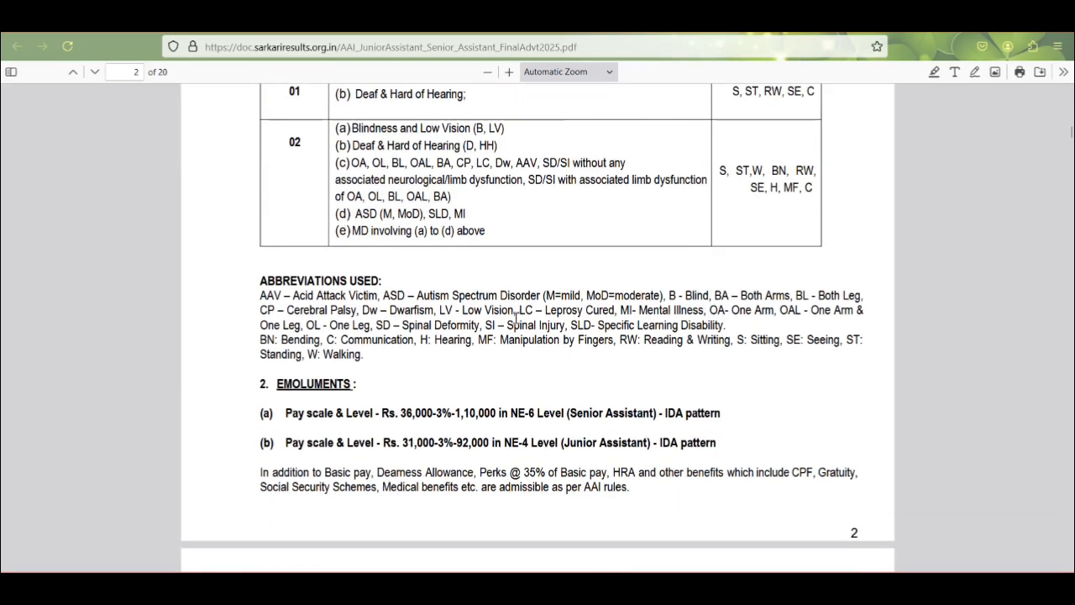
scroll(408, 292, "down", 3)
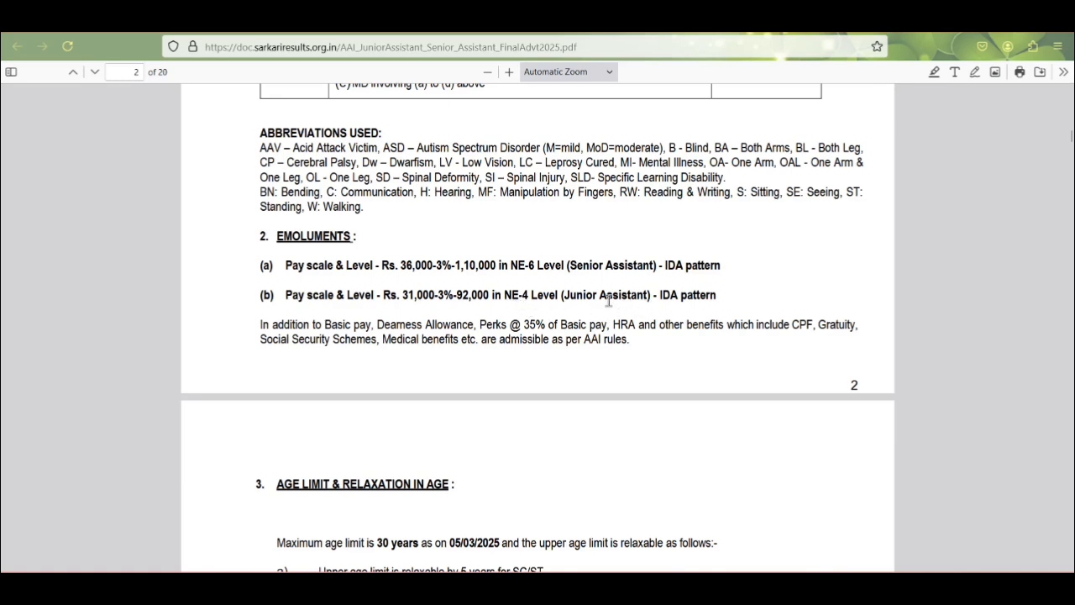
Step: Scroll through section 3 Age Limit and section 4 Qualification & Experience to the end of page 4
scroll(426, 298, "down", 3)
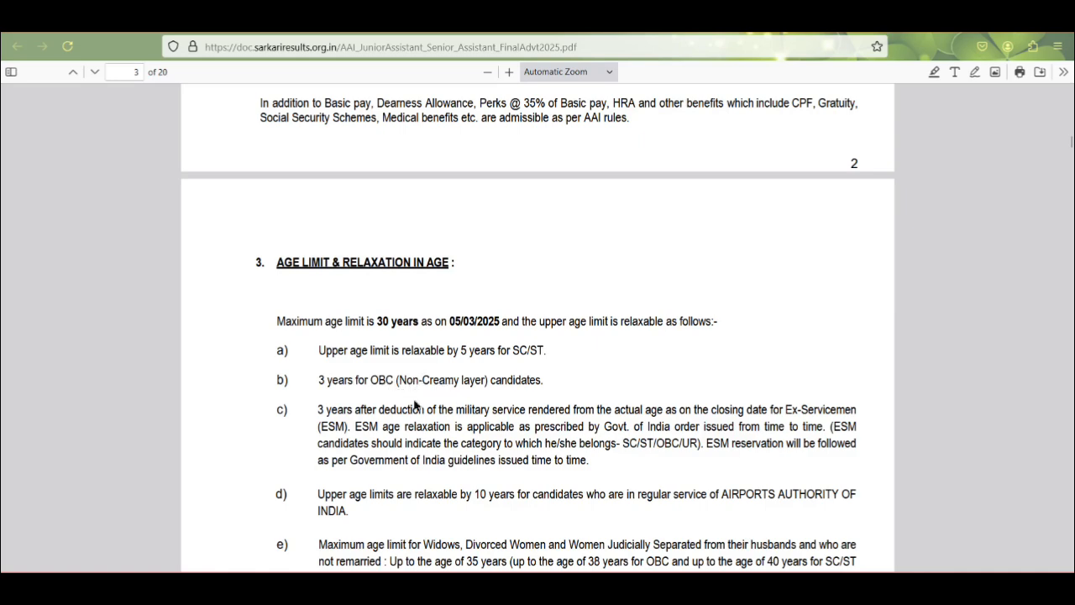
scroll(415, 405, "down", 3)
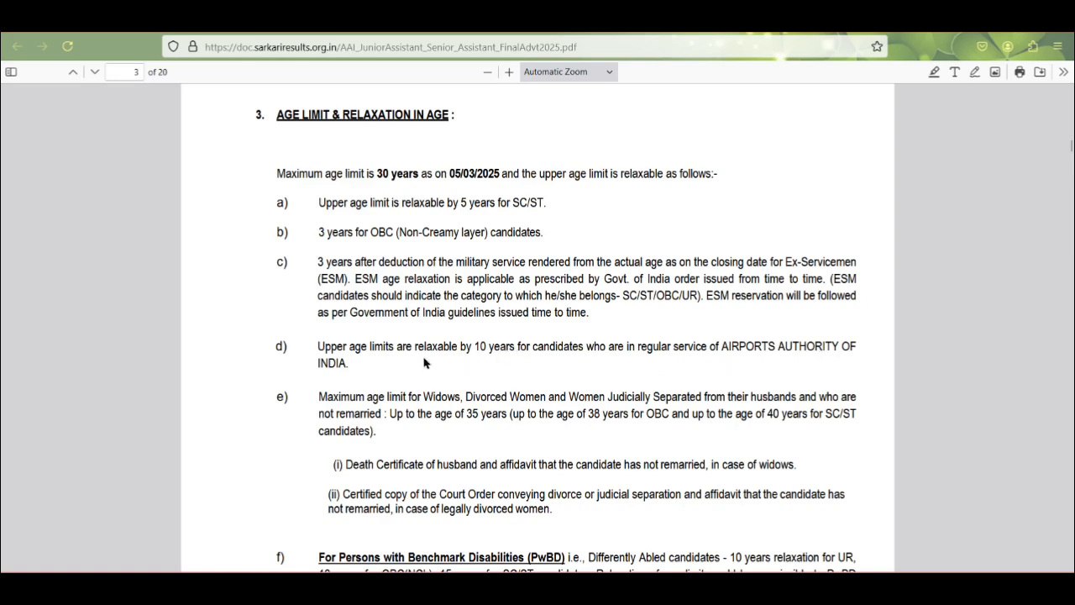
scroll(425, 363, "down", 3)
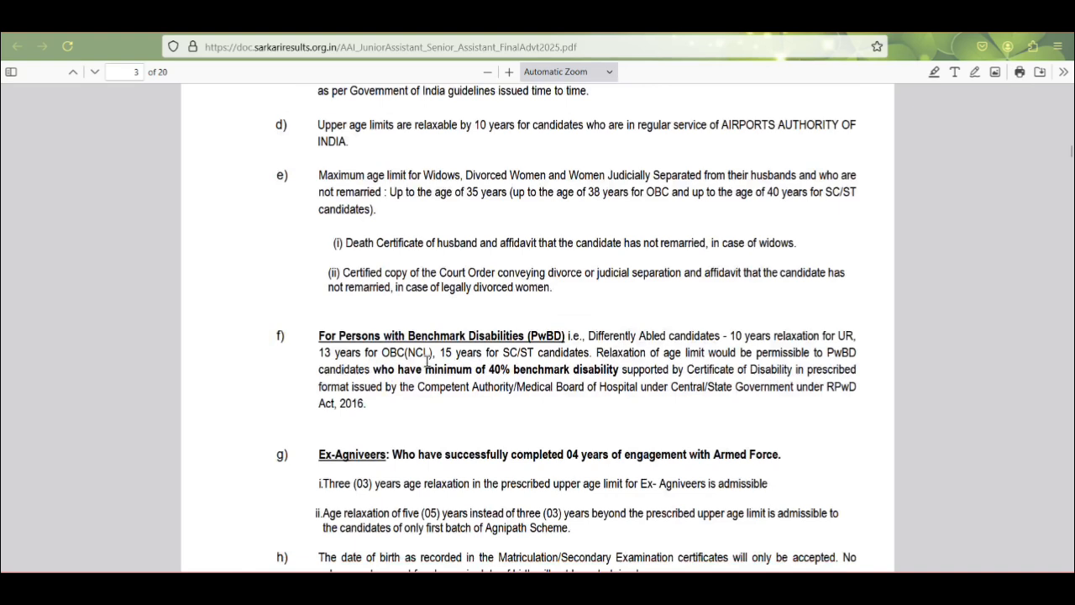
scroll(427, 363, "down", 1)
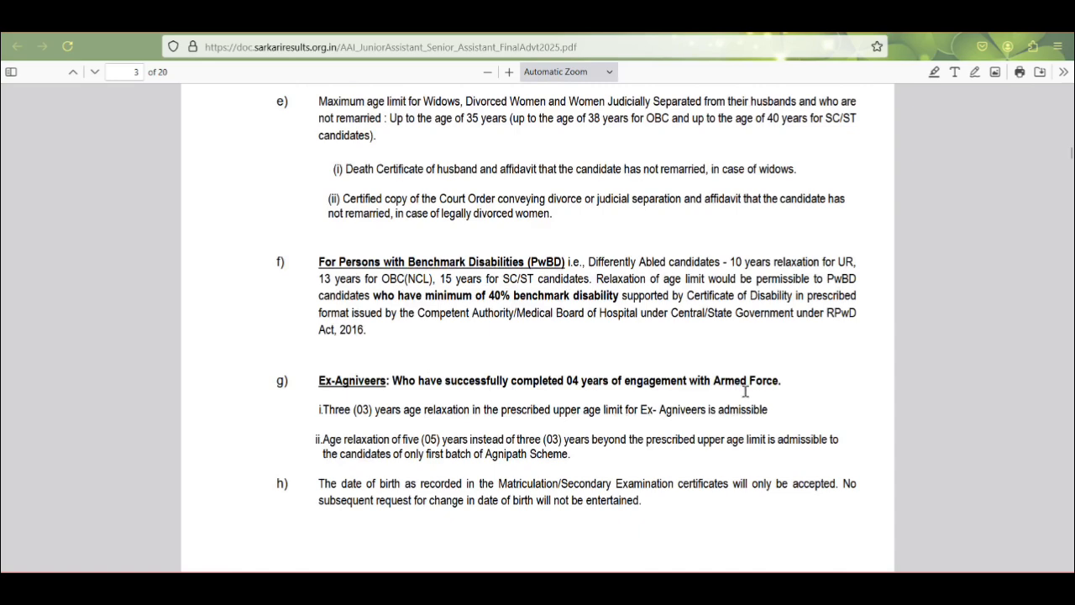
scroll(504, 393, "down", 6)
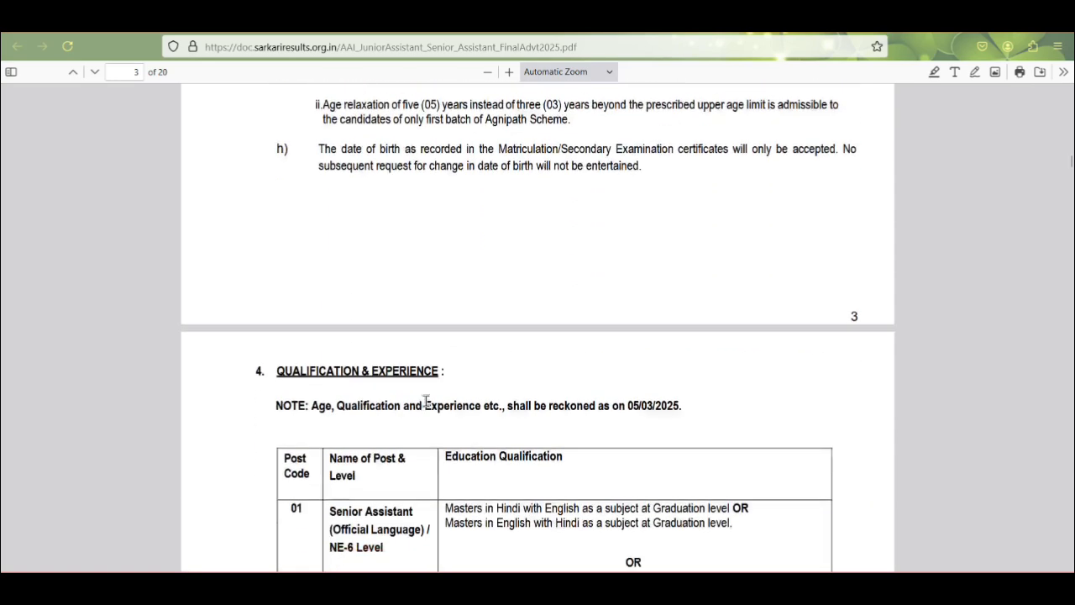
scroll(354, 326, "down", 1)
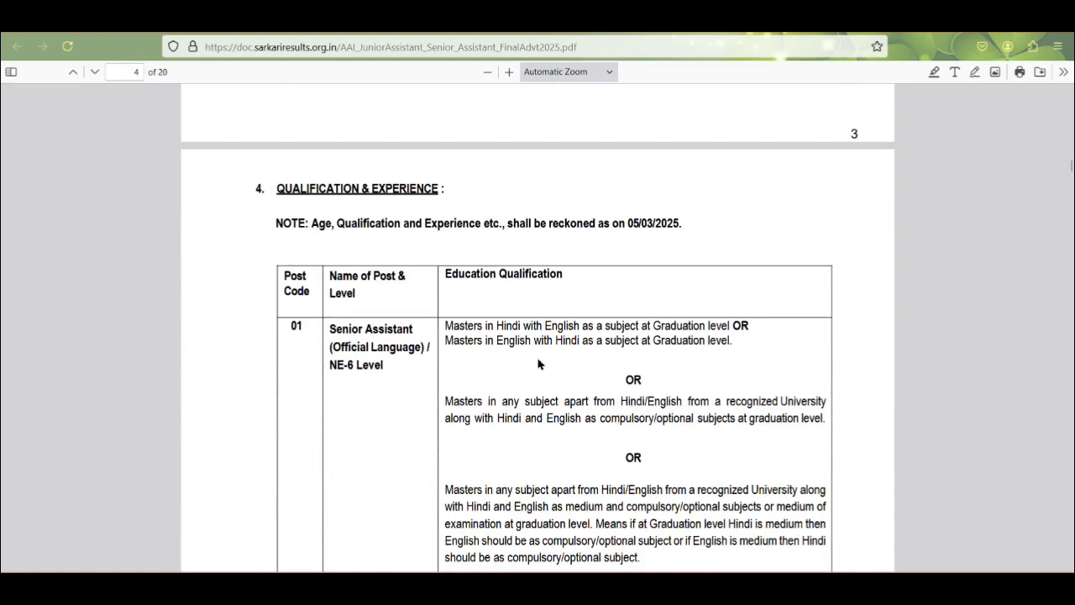
scroll(538, 364, "down", 1)
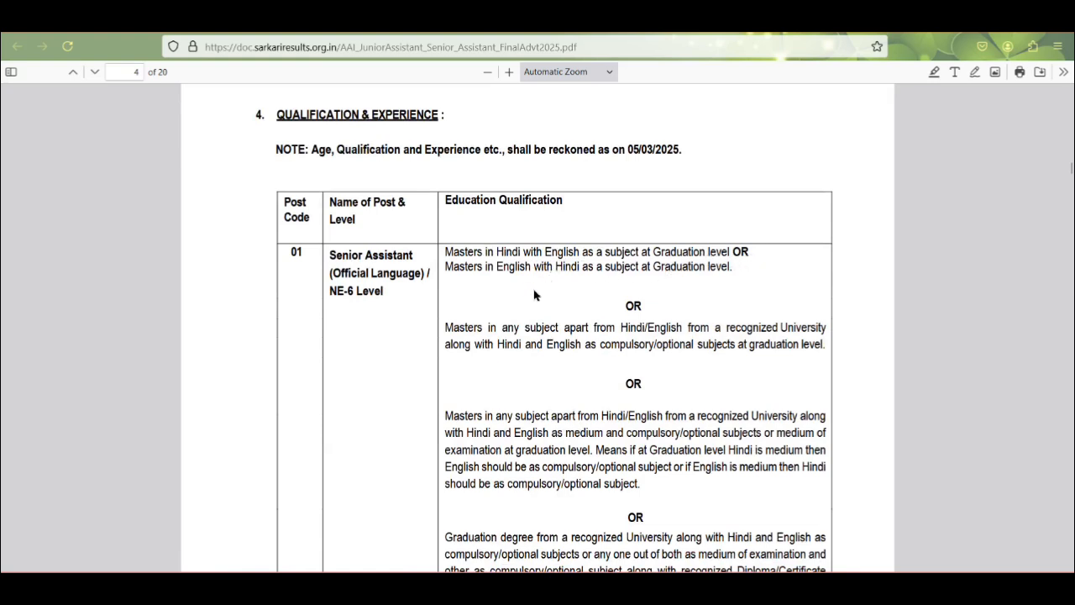
scroll(529, 319, "down", 1)
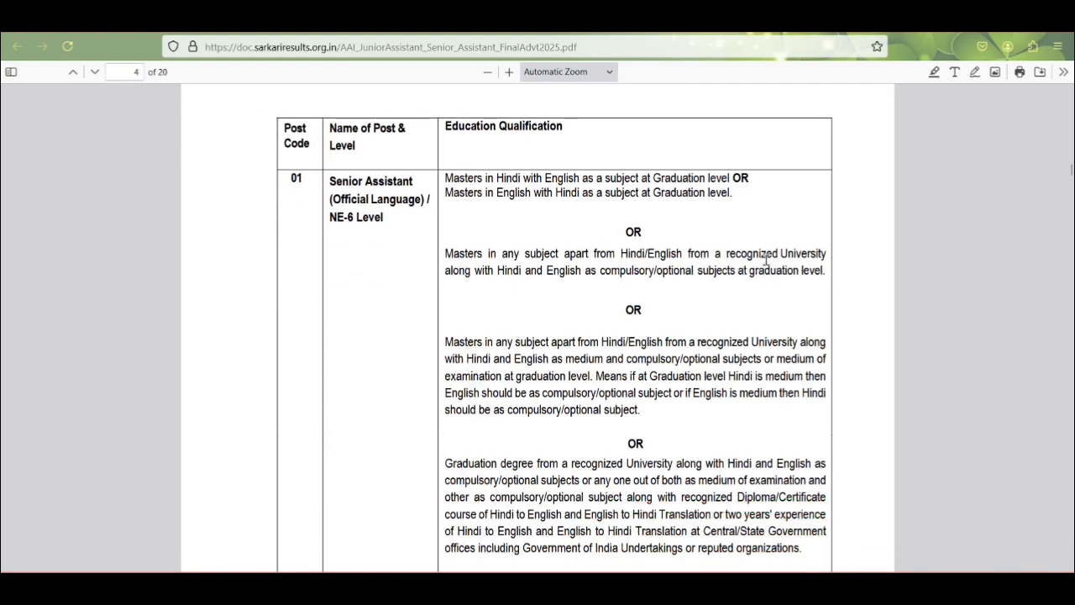
scroll(335, 273, "down", 2)
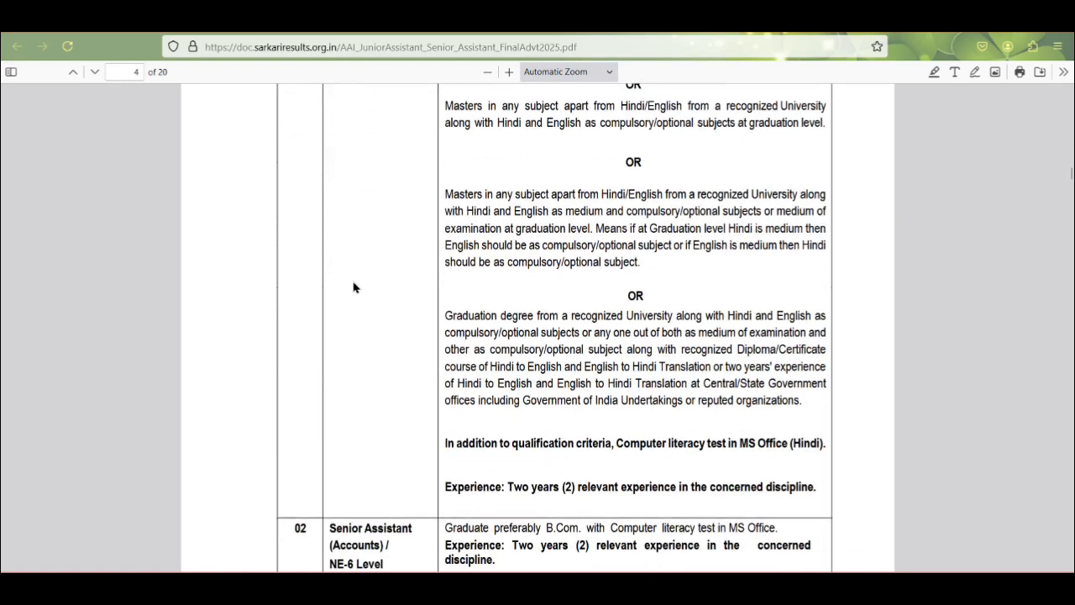
scroll(388, 319, "down", 2)
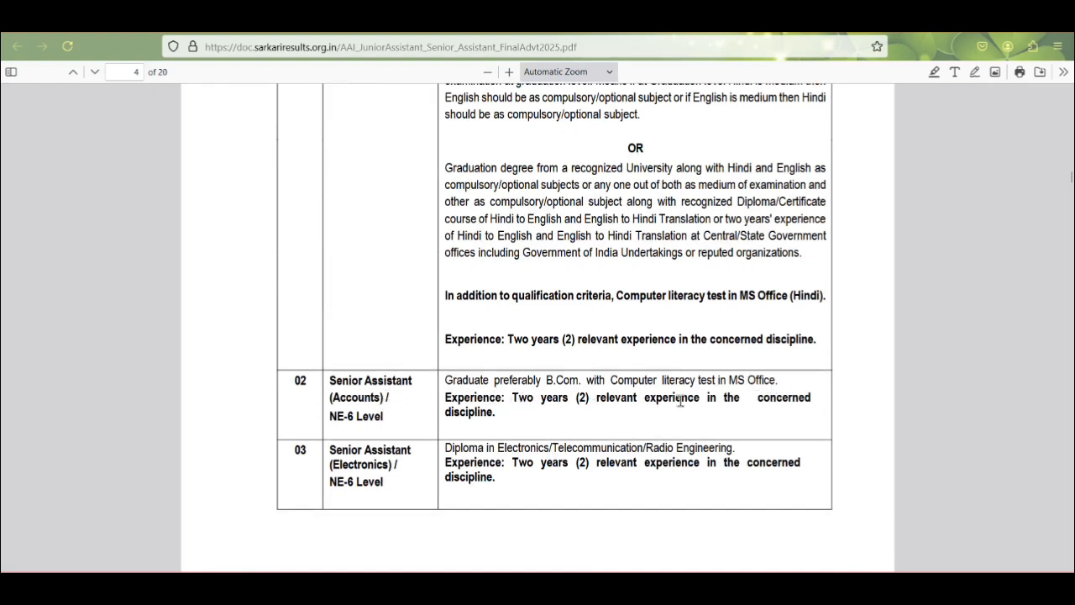
scroll(824, 410, "down", 3)
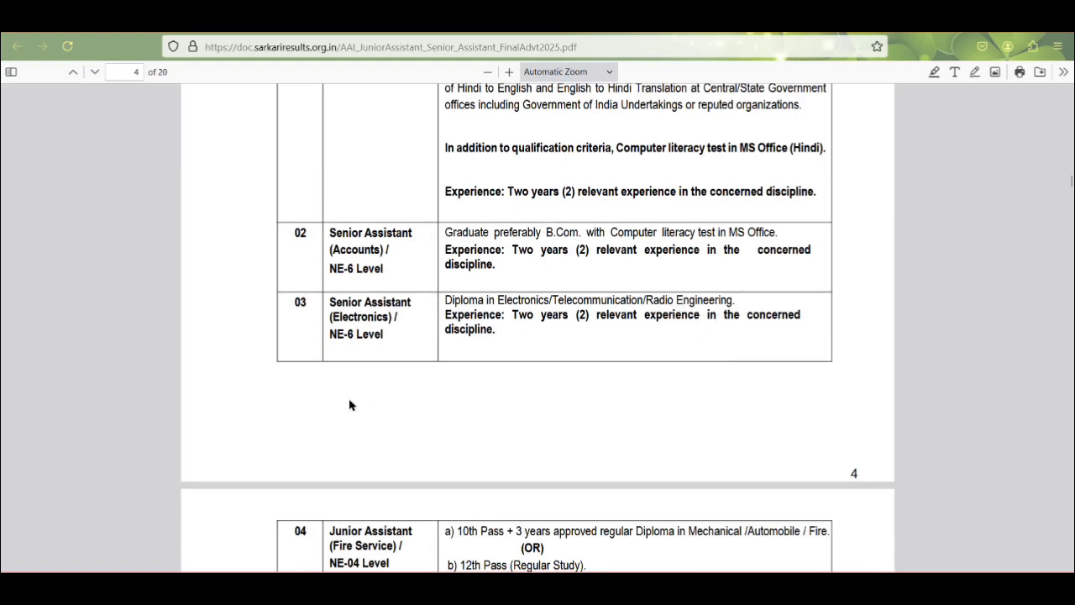
Step: Scroll page 5 to the Junior Assistant (Fire Service) driving-licence and physical fitness tables
scroll(394, 403, "down", 3)
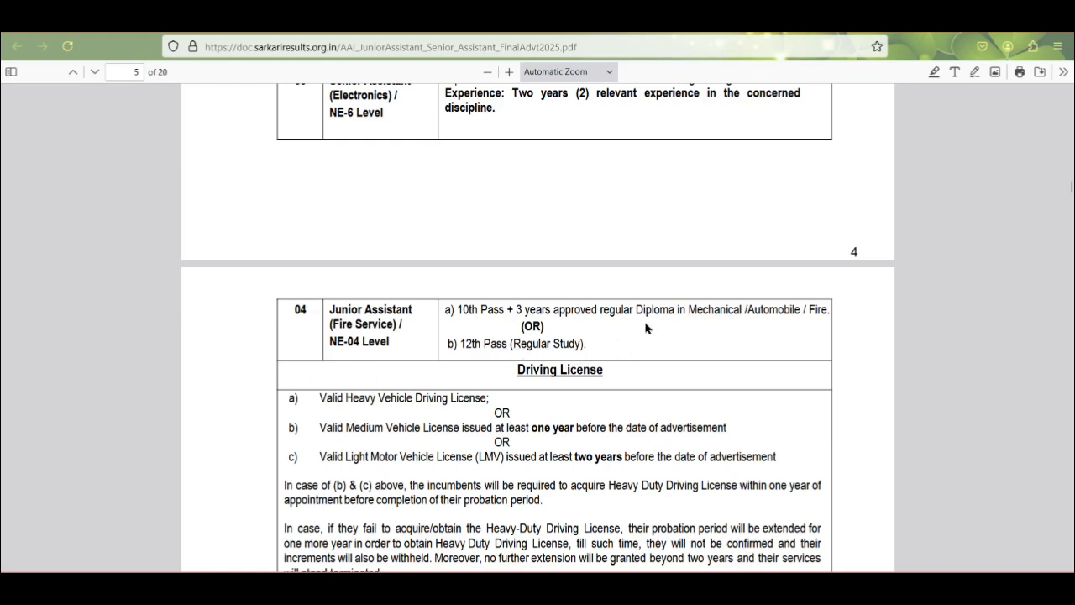
scroll(602, 345, "down", 2)
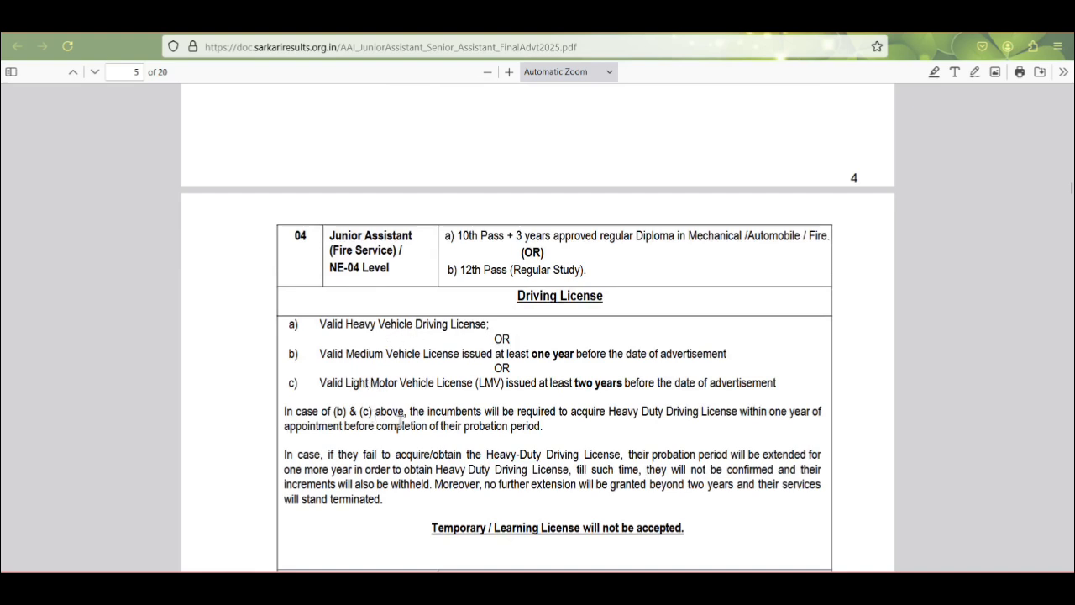
scroll(530, 370, "down", 3)
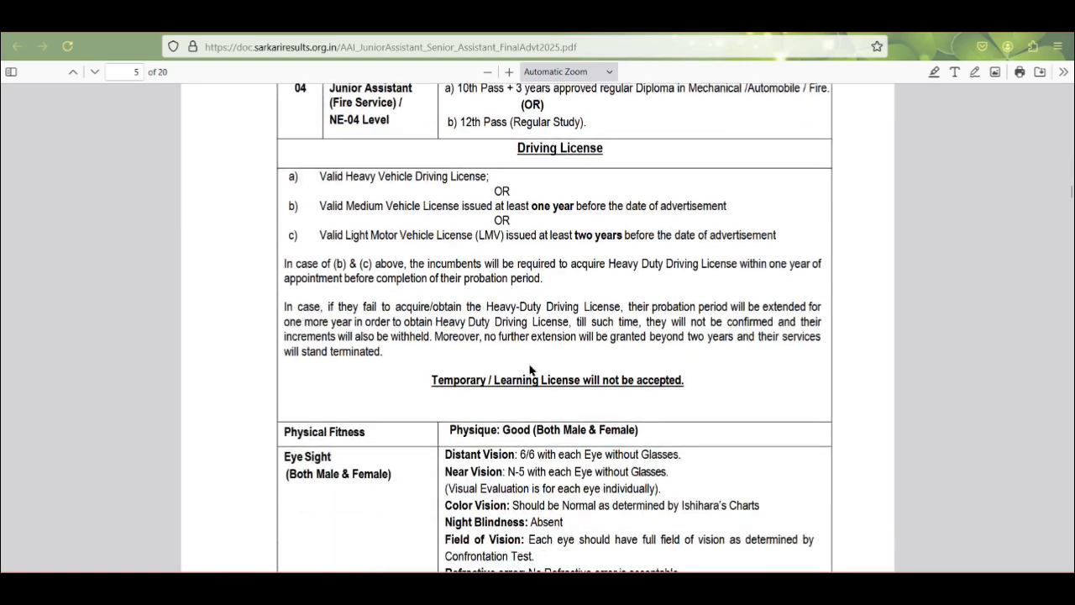
scroll(504, 369, "down", 3)
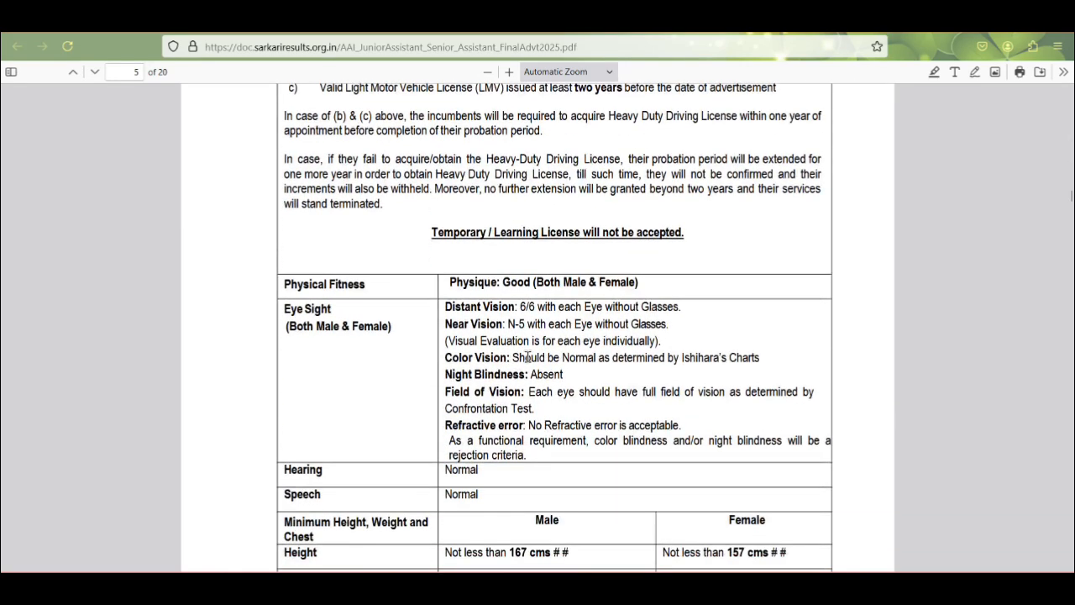
scroll(529, 353, "down", 3)
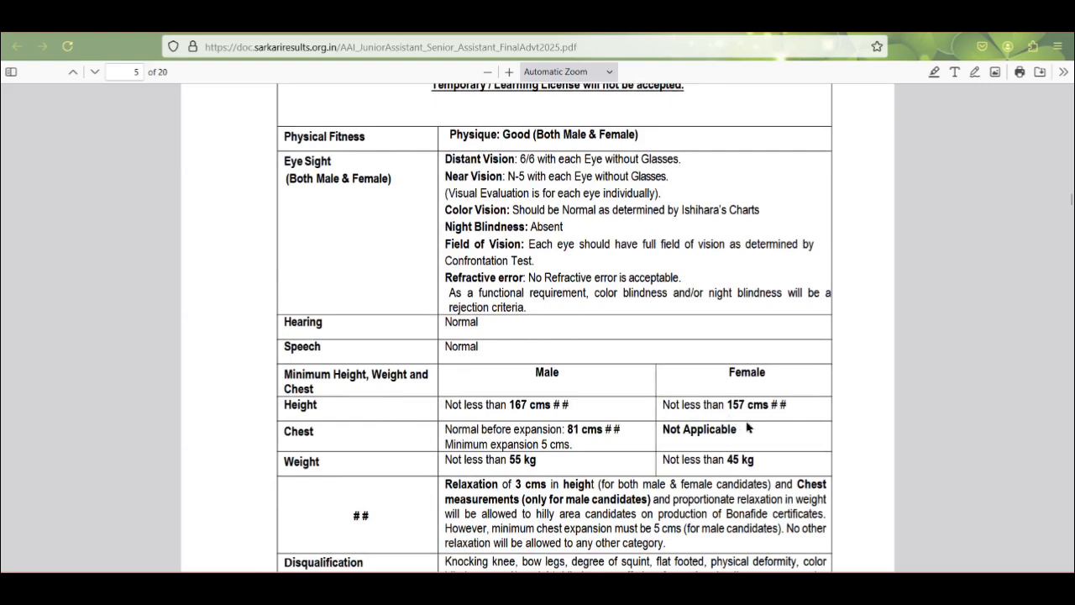
scroll(710, 428, "down", 3)
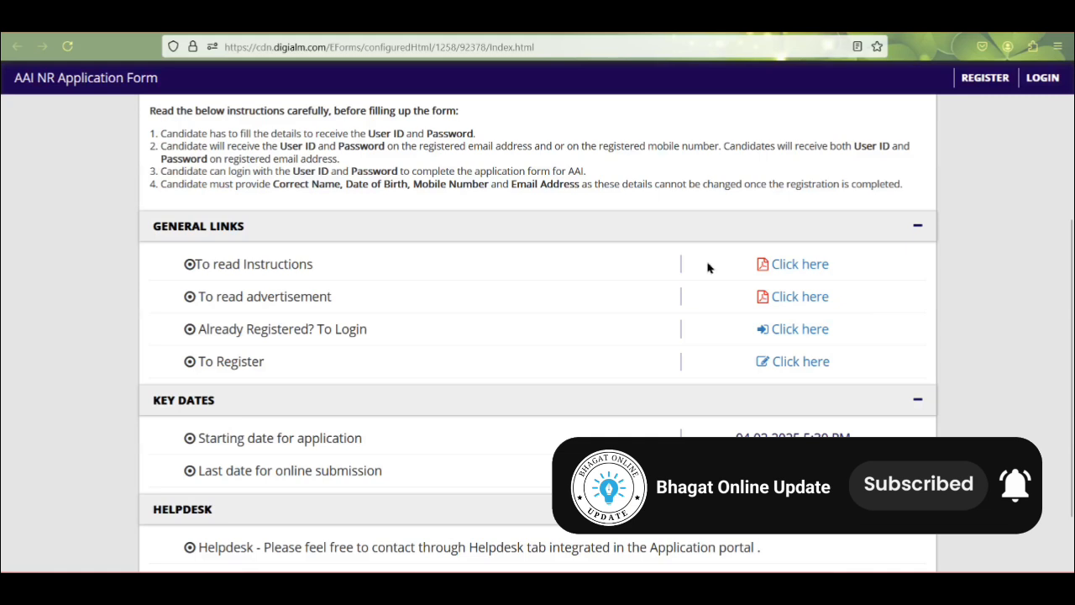
Step: Open the candidate registration form from the application page
scroll(787, 322, "up", 3)
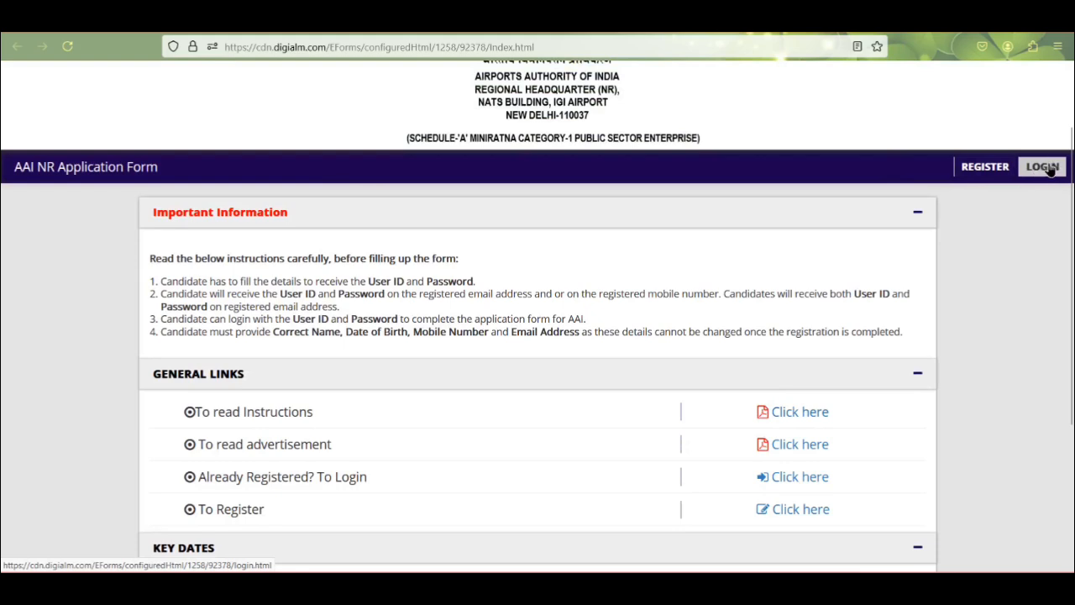
left_click(987, 167)
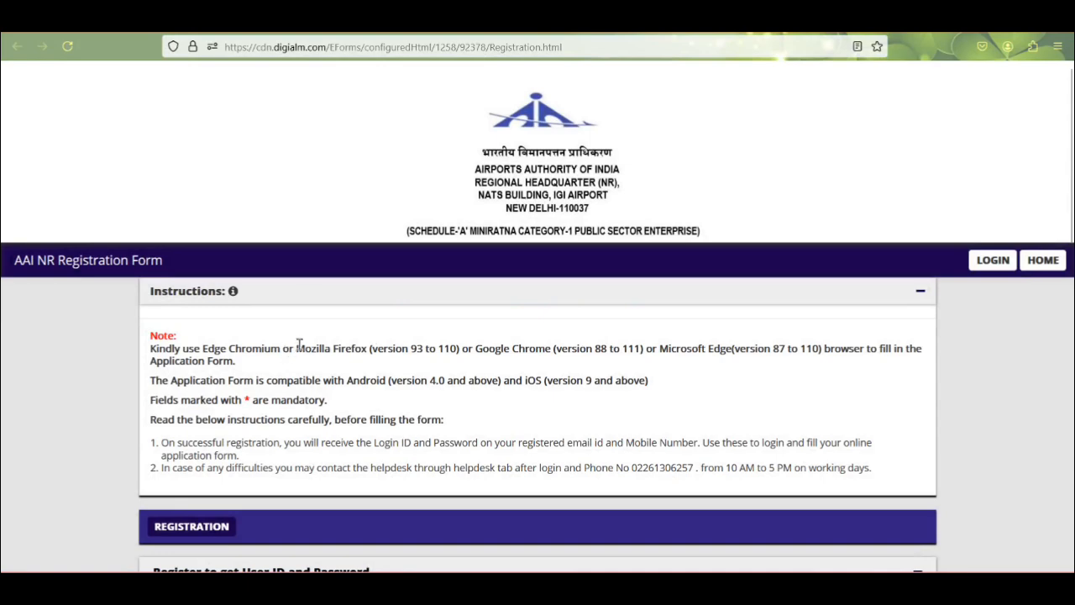
scroll(299, 344, "down", 5)
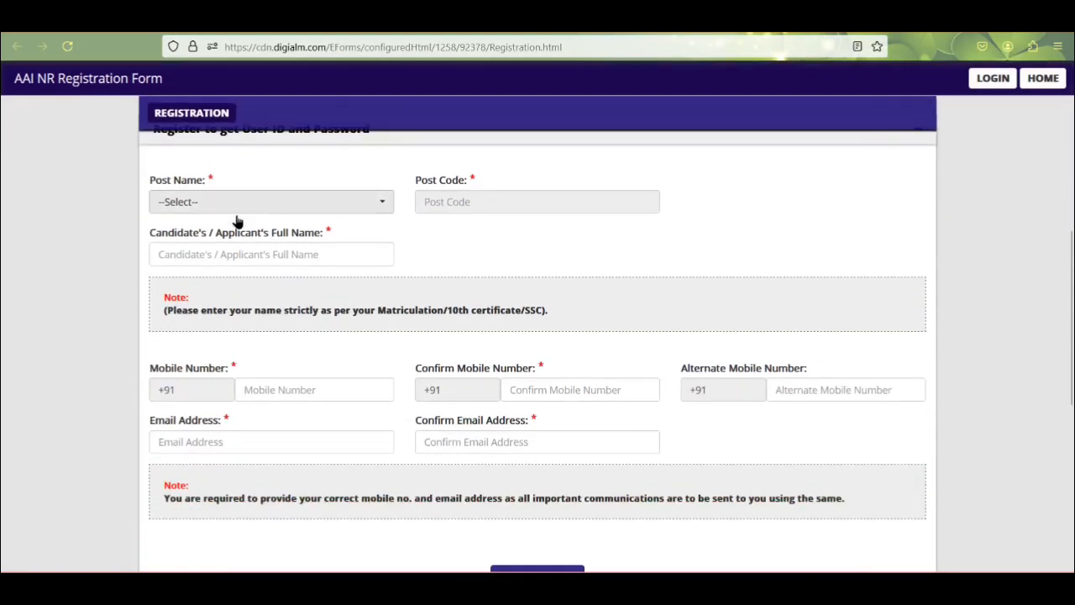
Step: Select Junior Assistant (Fire Service) as the post and scroll down to the declaration and captcha
left_click(210, 205)
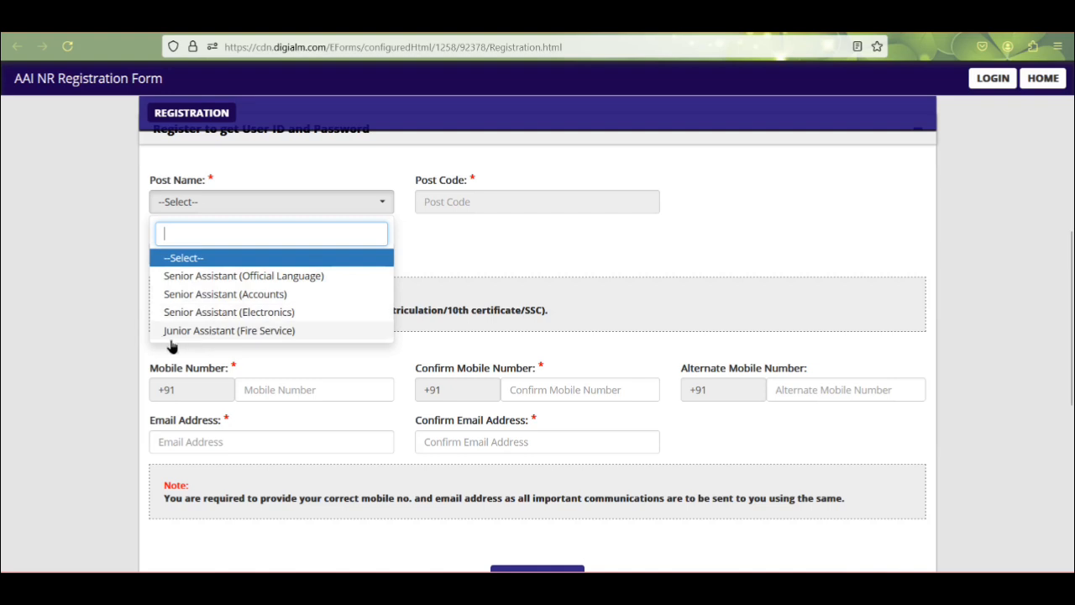
left_click(265, 333)
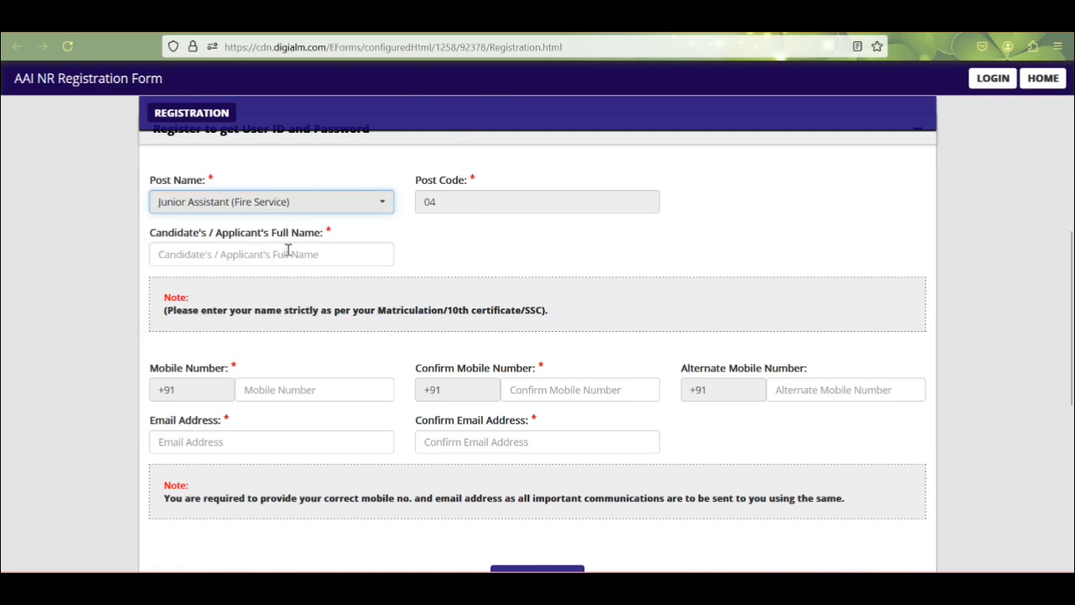
scroll(289, 235, "down", 2)
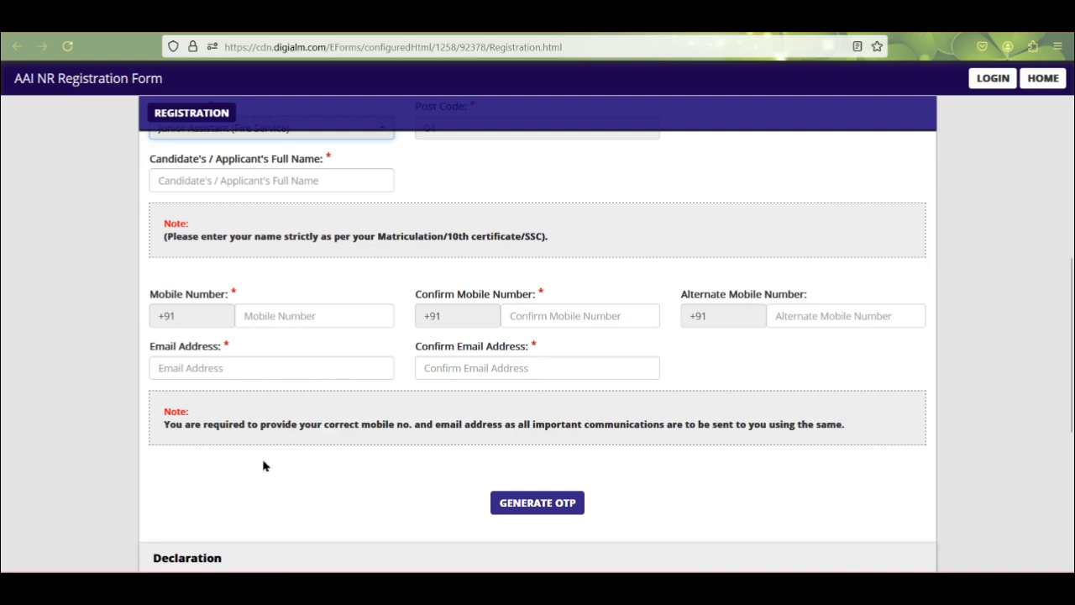
scroll(315, 445, "down", 3)
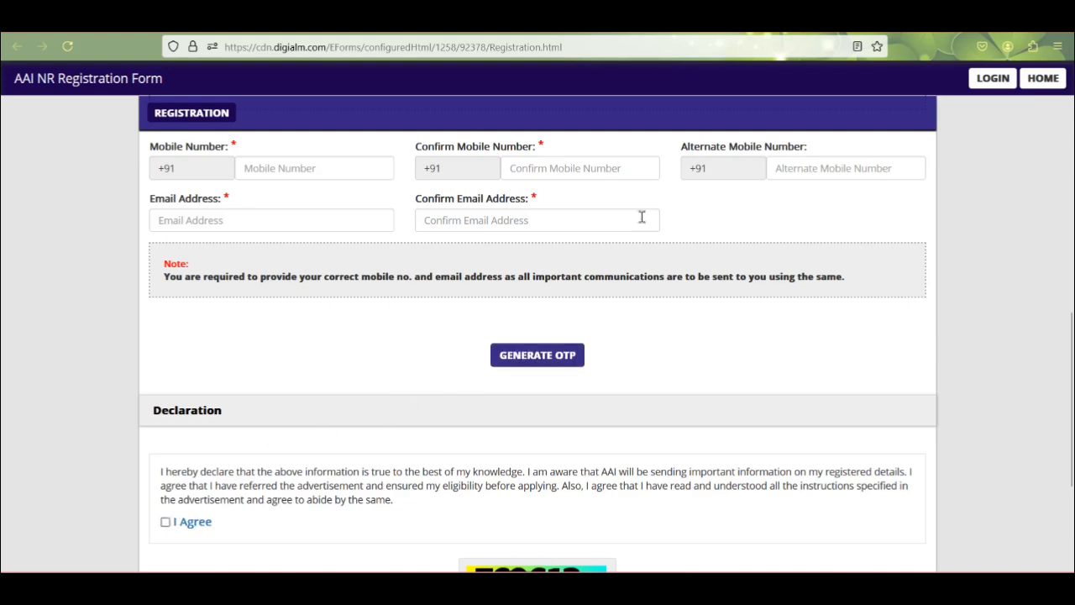
scroll(504, 370, "down", 3)
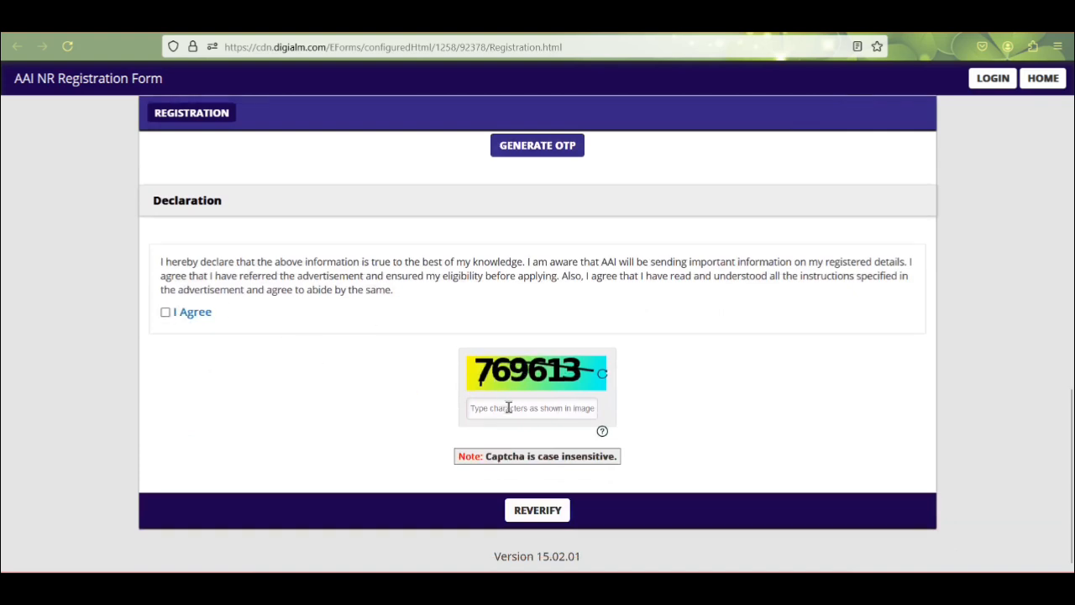
Step: Validate the OTP, accept the declaration and fill in the captcha
left_click(528, 511)
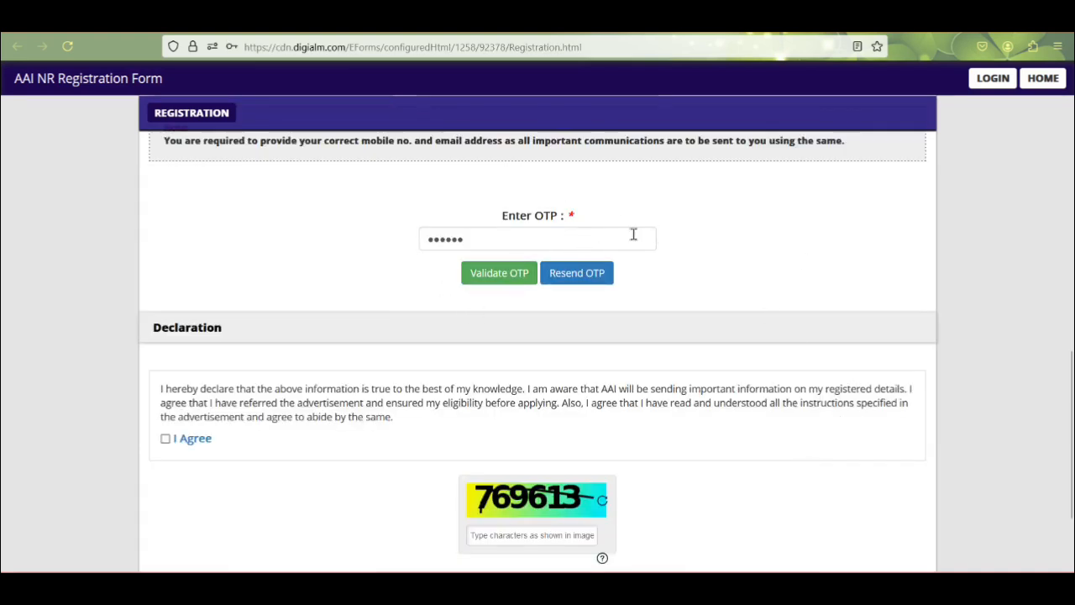
left_click(498, 273)
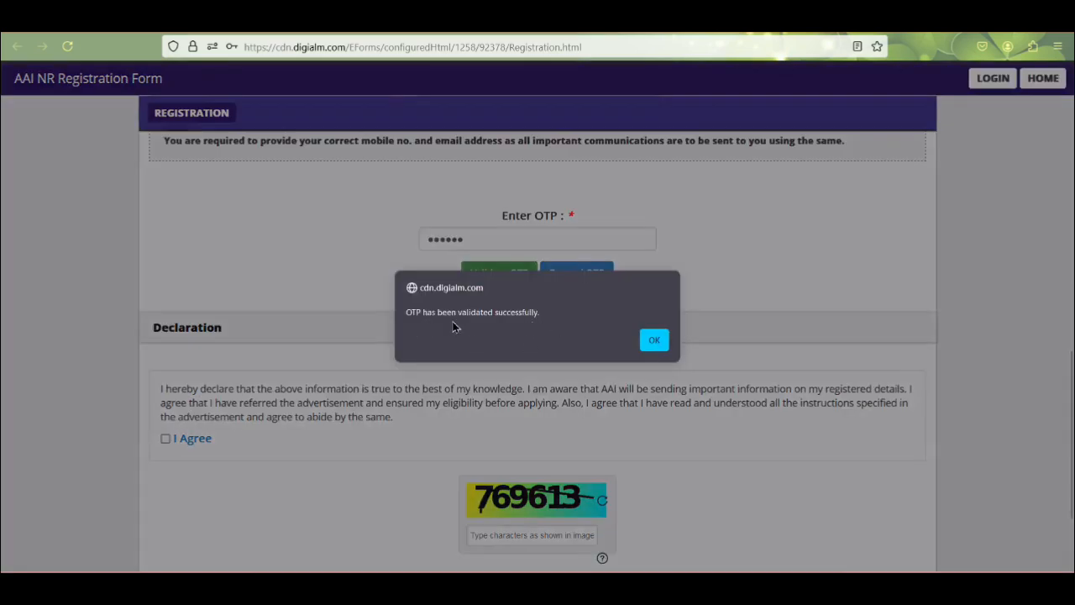
left_click(651, 340)
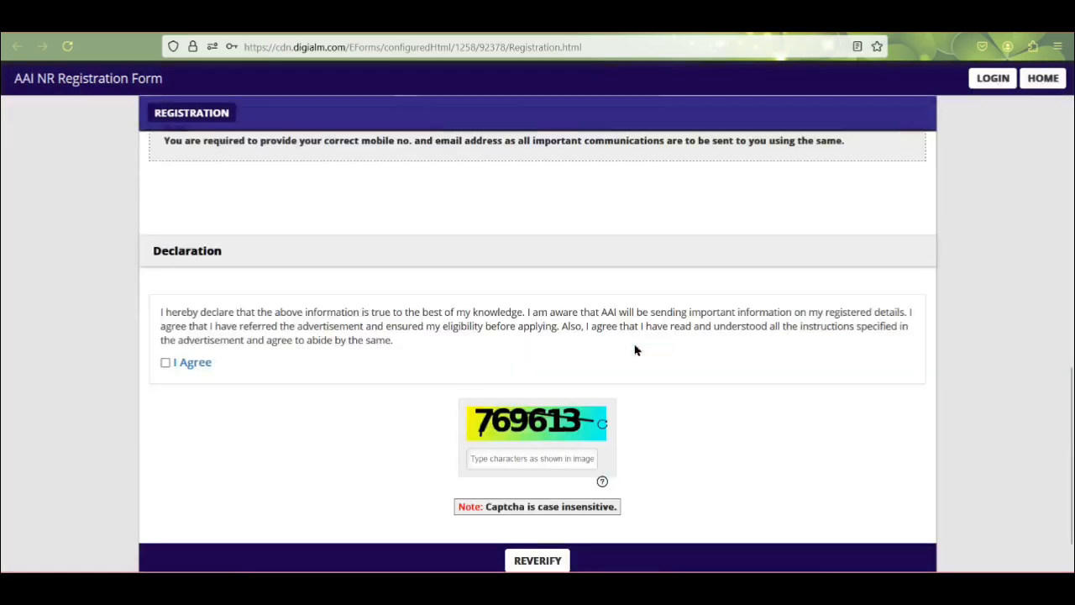
left_click(165, 363)
scroll(510, 415, "down", 1)
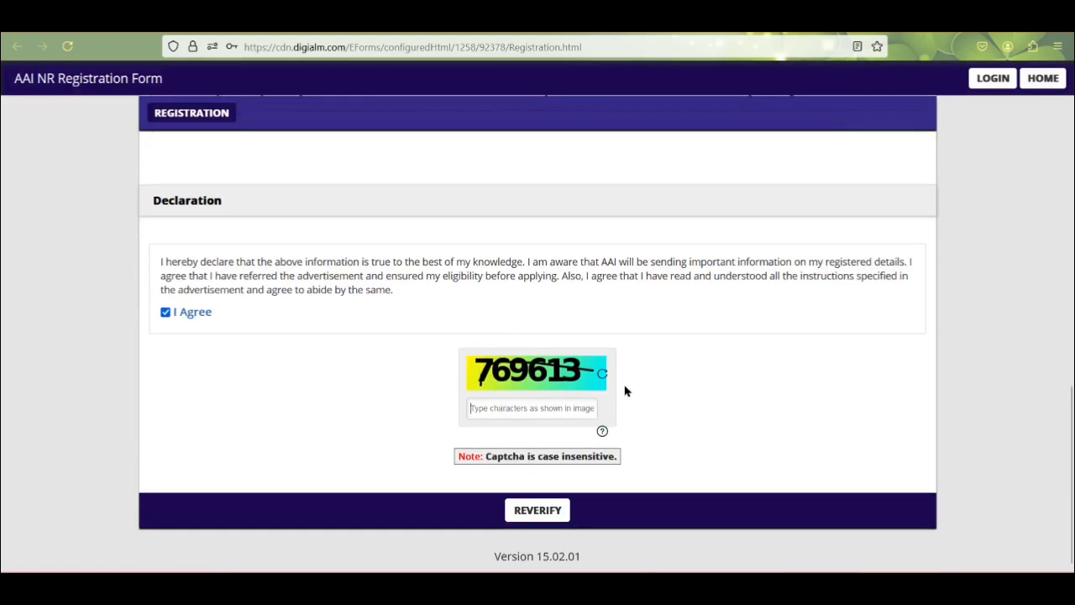
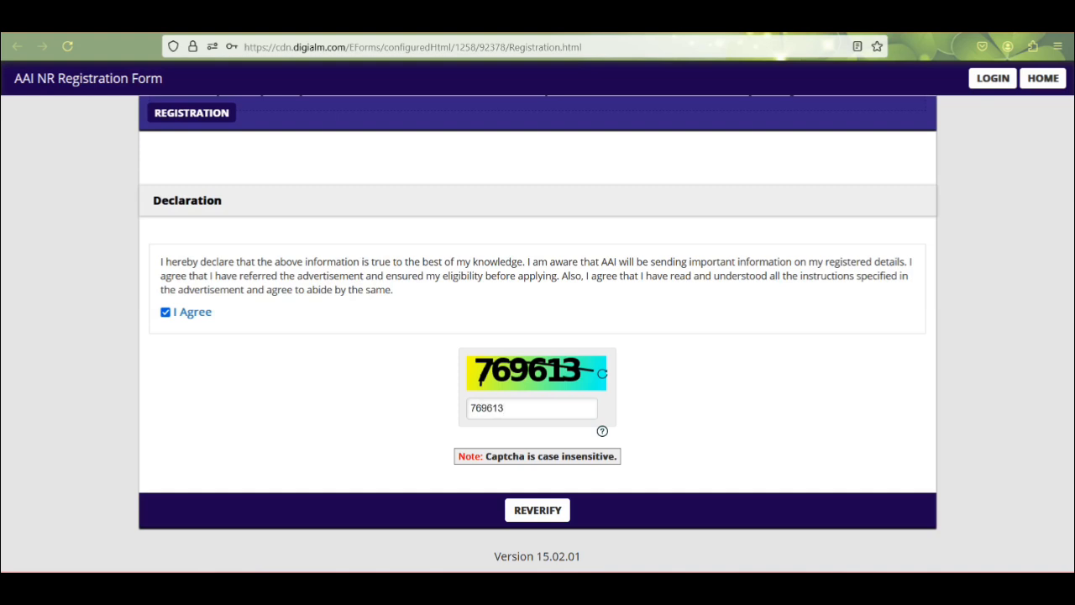
Step: Reverify, confirm the post, full name, mobile number and email are correct, then submit
left_click(538, 514)
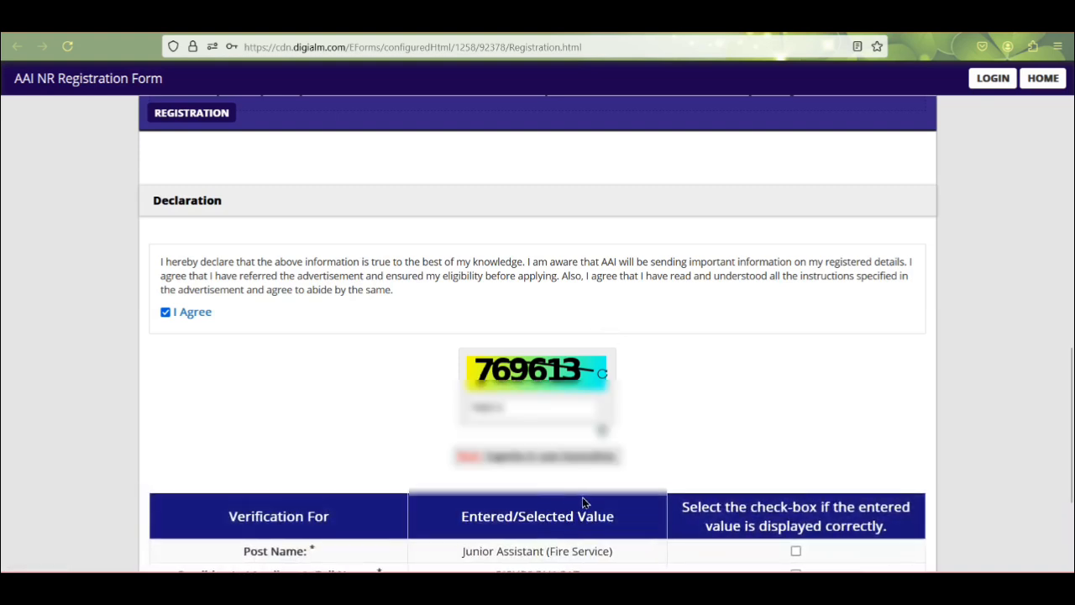
scroll(665, 459, "down", 3)
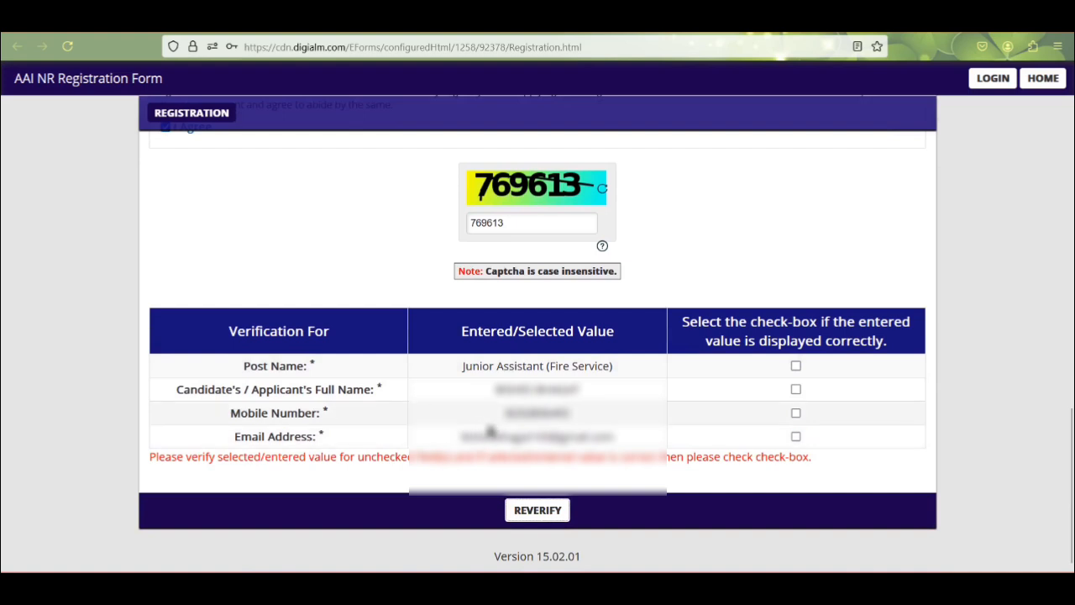
left_click(795, 367)
left_click(796, 390)
left_click(795, 414)
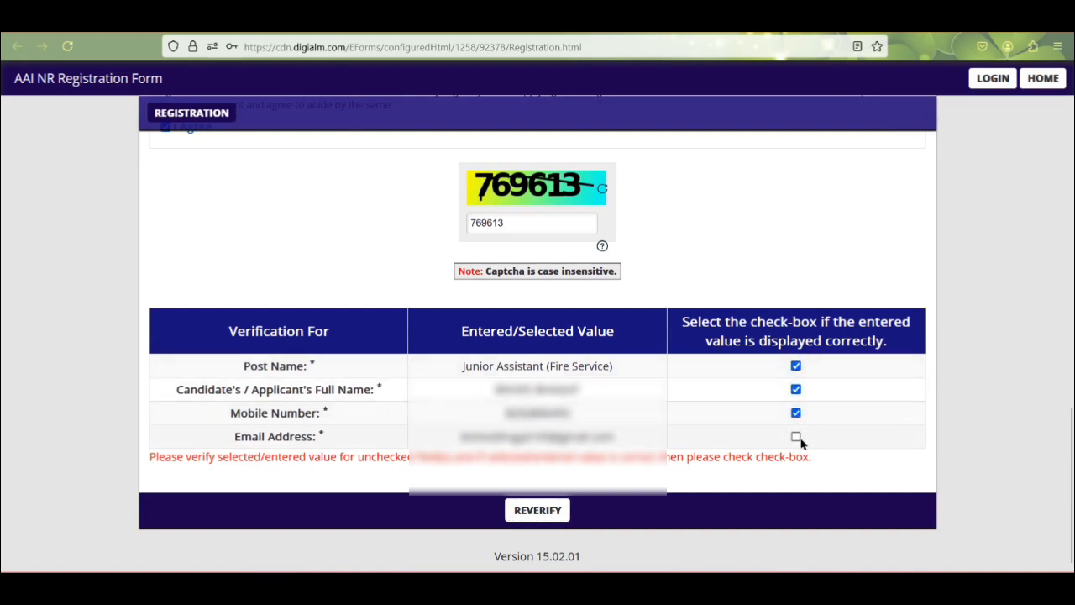
left_click(795, 437)
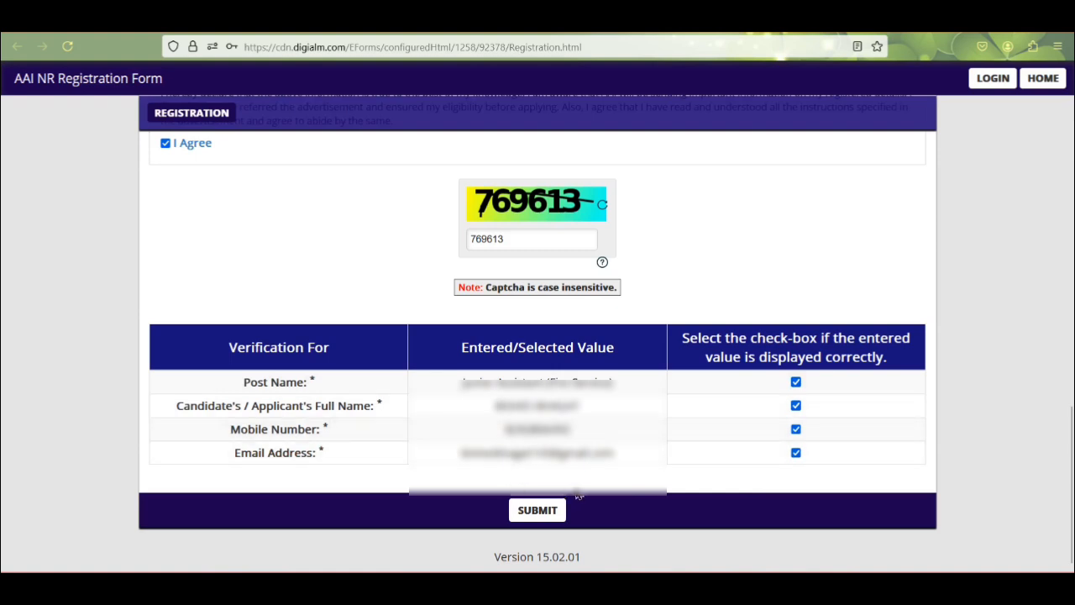
left_click(538, 512)
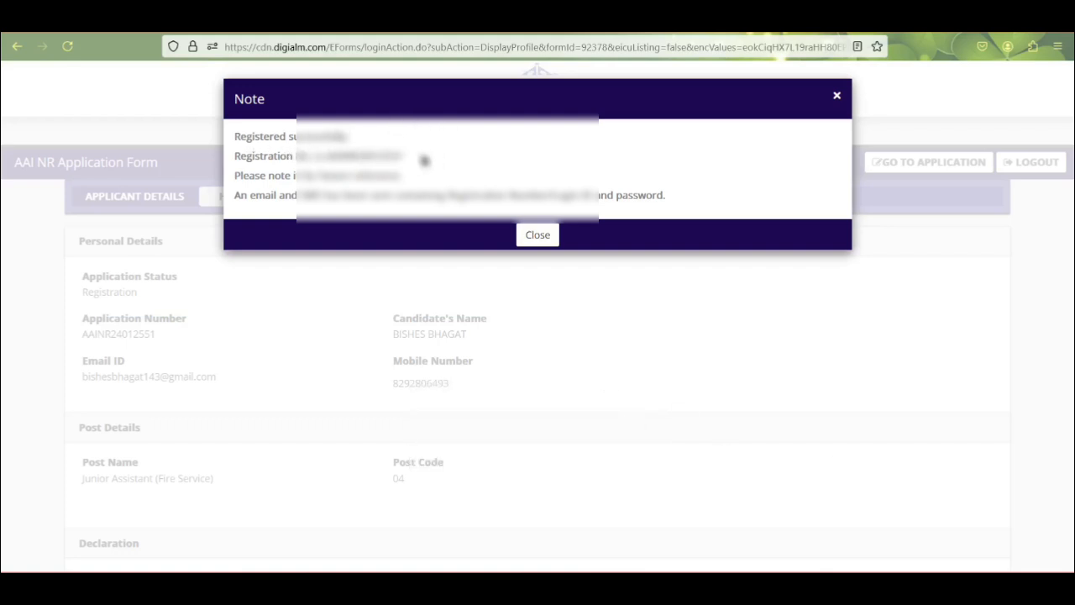
Step: Select the registration number in the success note, close it, and review the applicant details page
left_click_drag(325, 157, 420, 168)
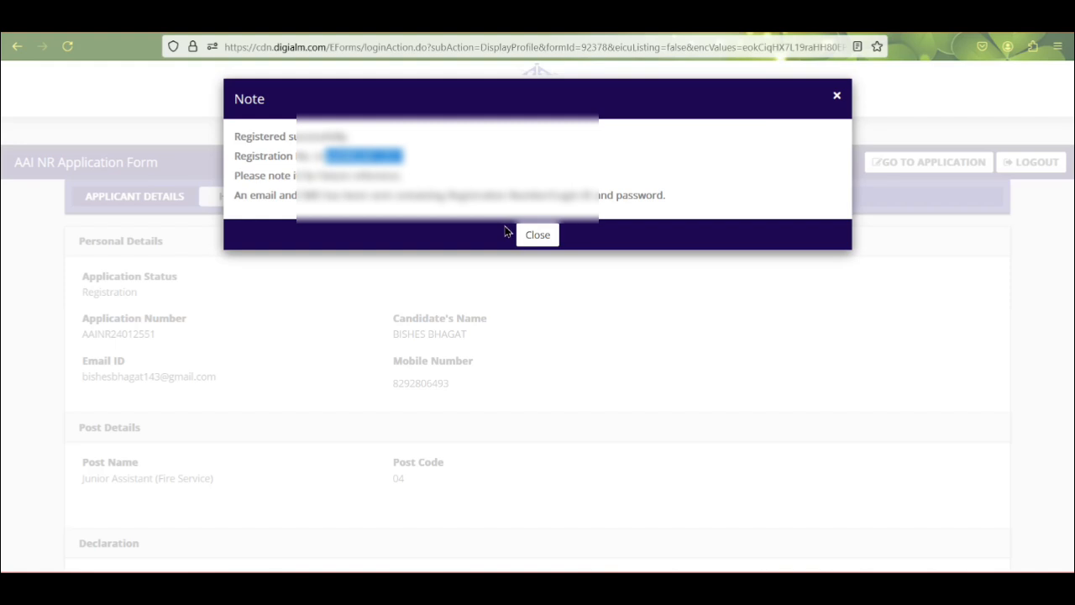
left_click(544, 242)
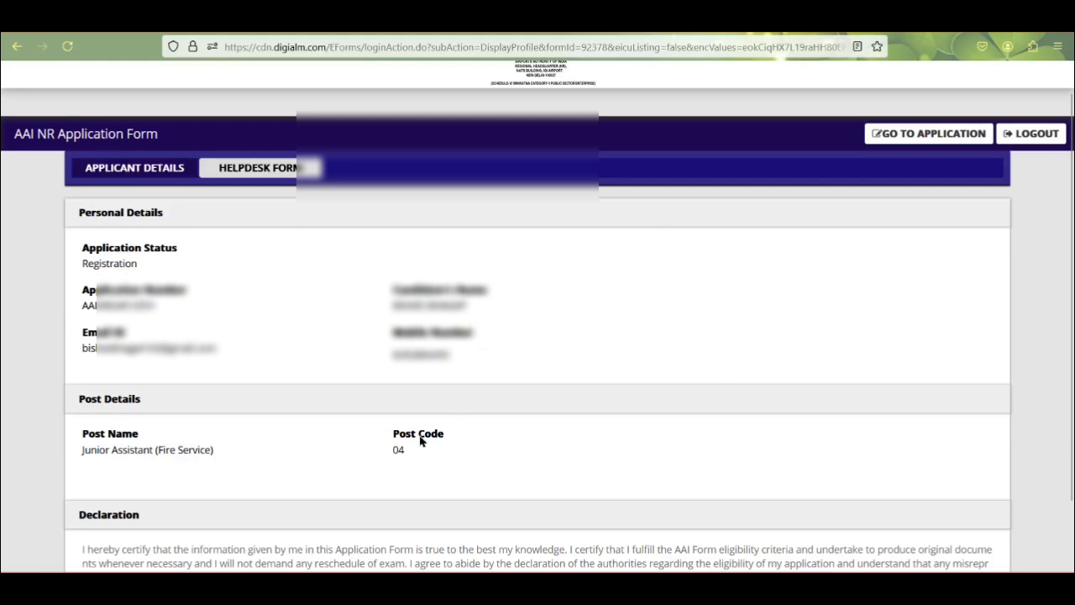
scroll(283, 395, "down", 2)
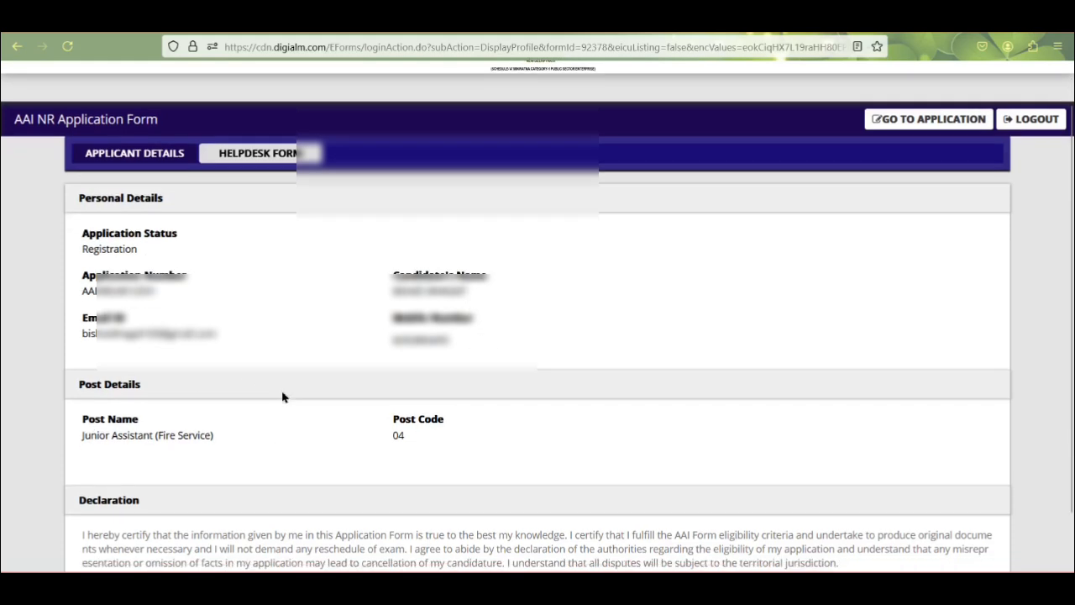
scroll(252, 384, "up", 2)
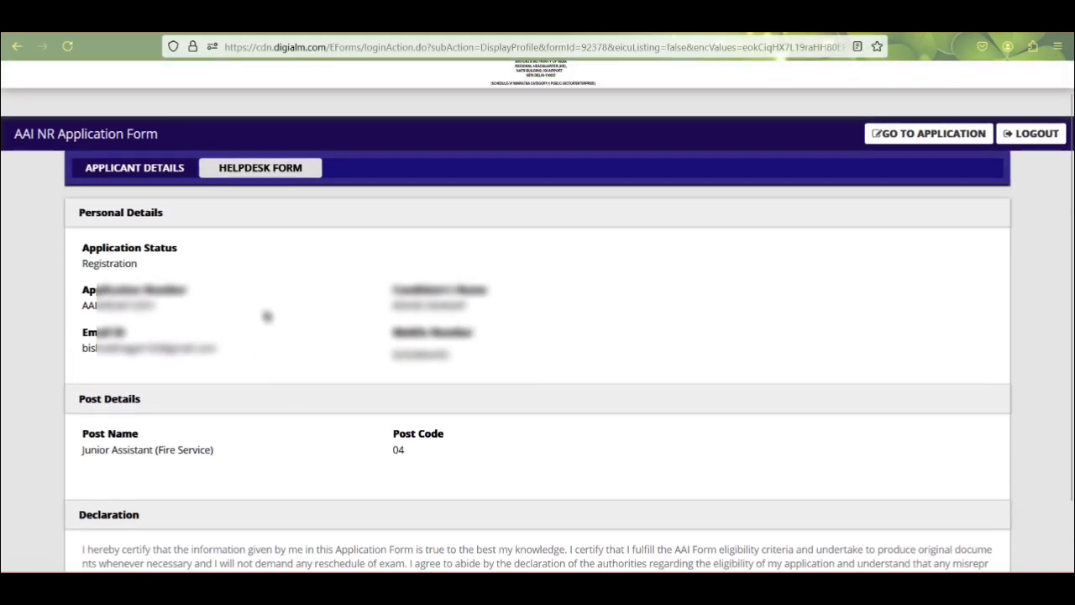
left_click(959, 137)
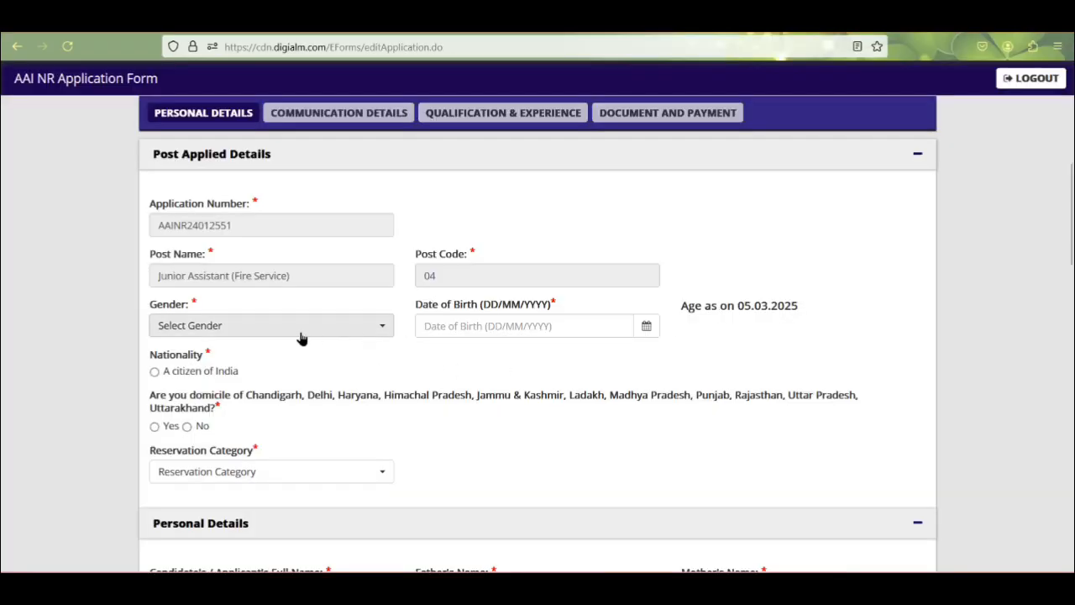
left_click(206, 325)
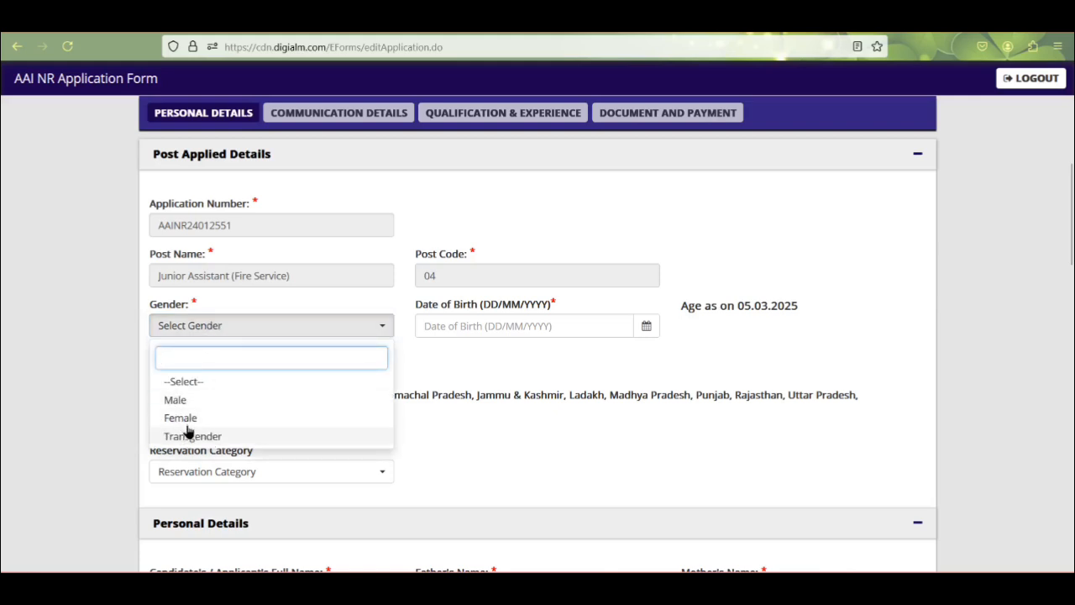
left_click(178, 401)
left_click(595, 336)
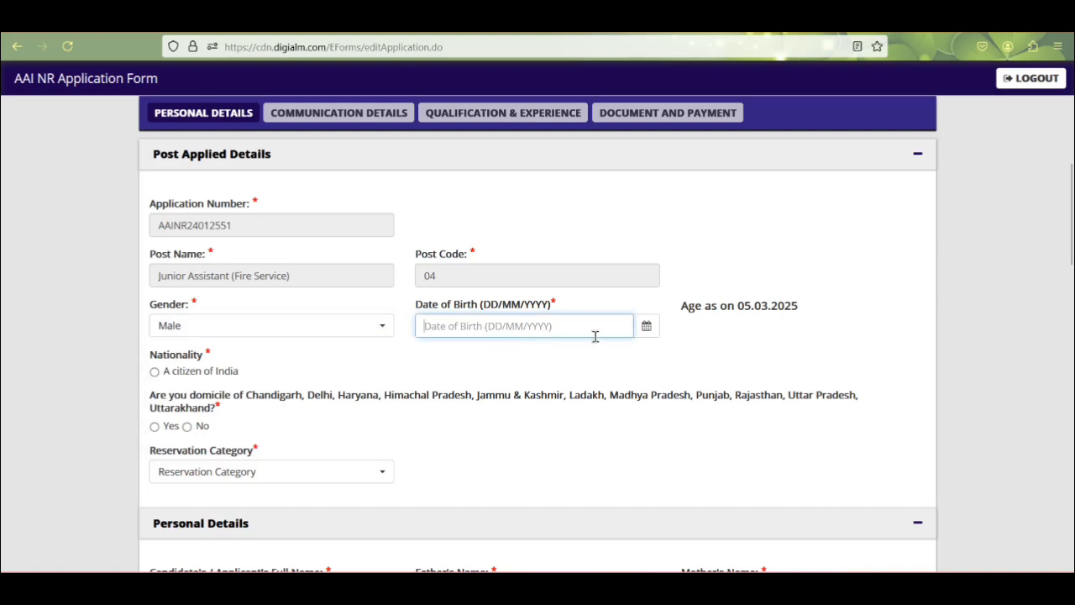
left_click(645, 328)
left_click(491, 153)
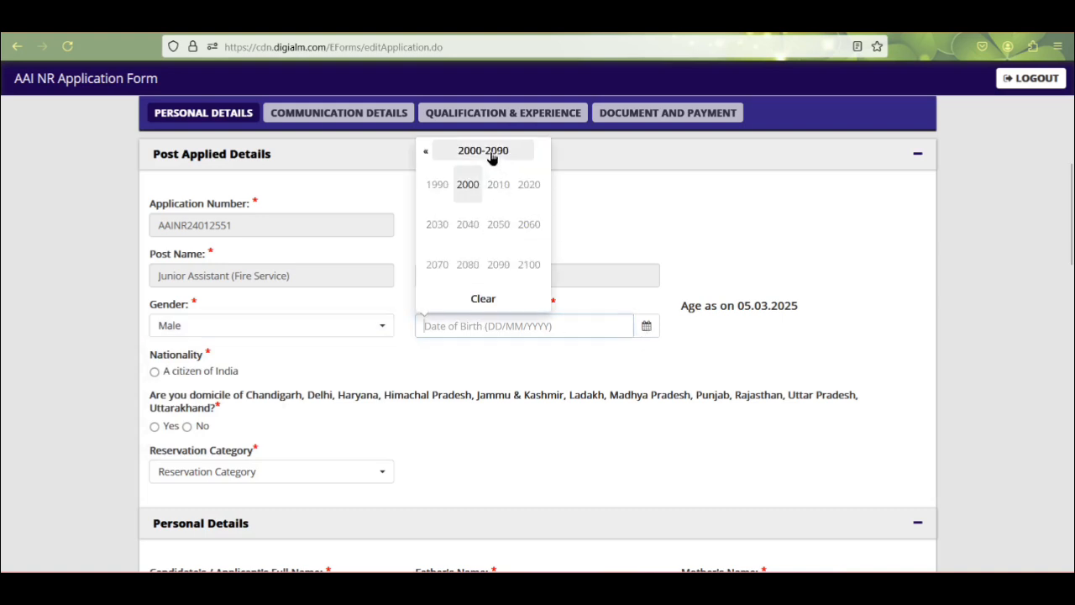
left_click(571, 365)
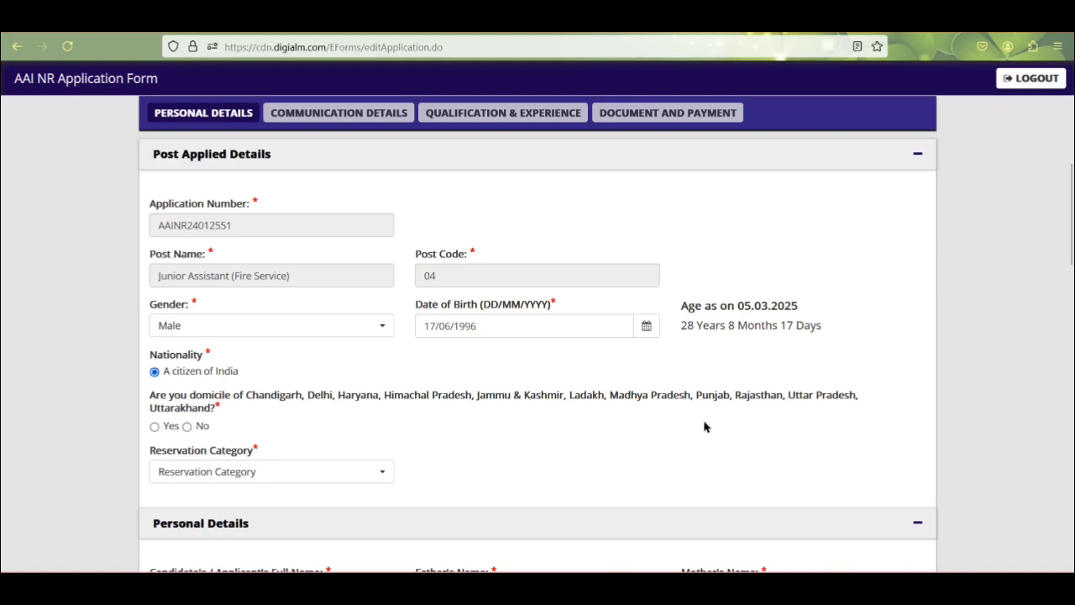
Step: Answer Yes to the domicile question, choose Uttar Pradesh as domicile state and ST as category
left_click(155, 426)
left_click(155, 427)
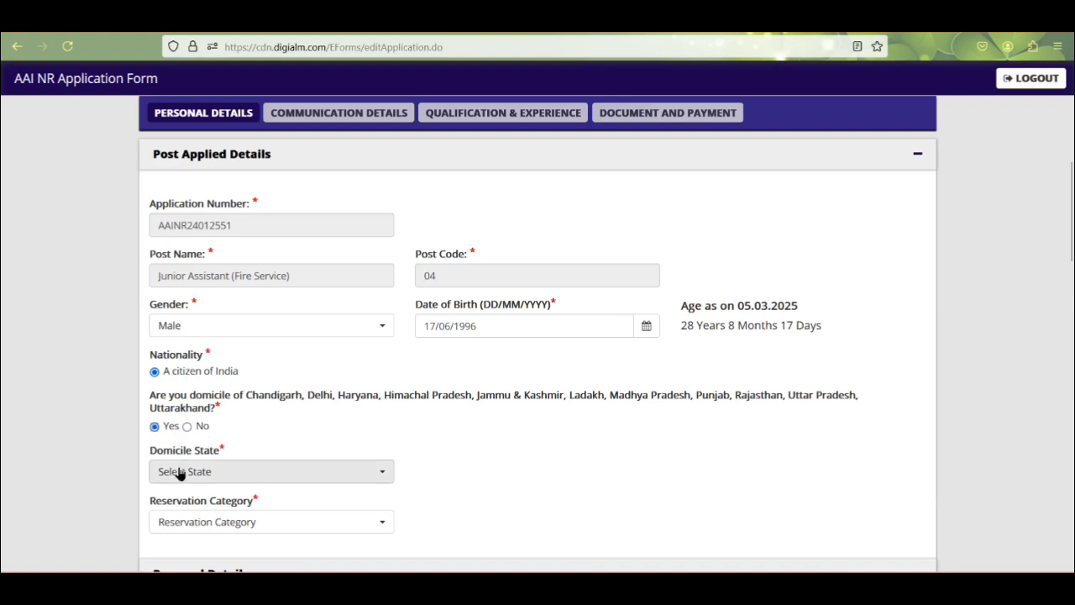
left_click(180, 472)
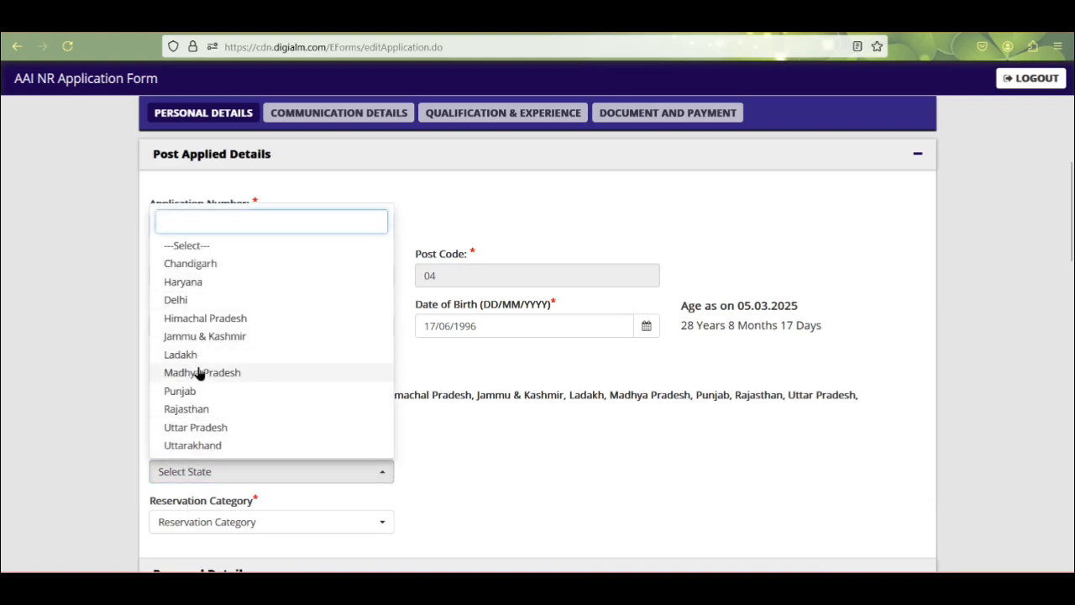
scroll(206, 341, "down", 4)
scroll(206, 420, "up", 4)
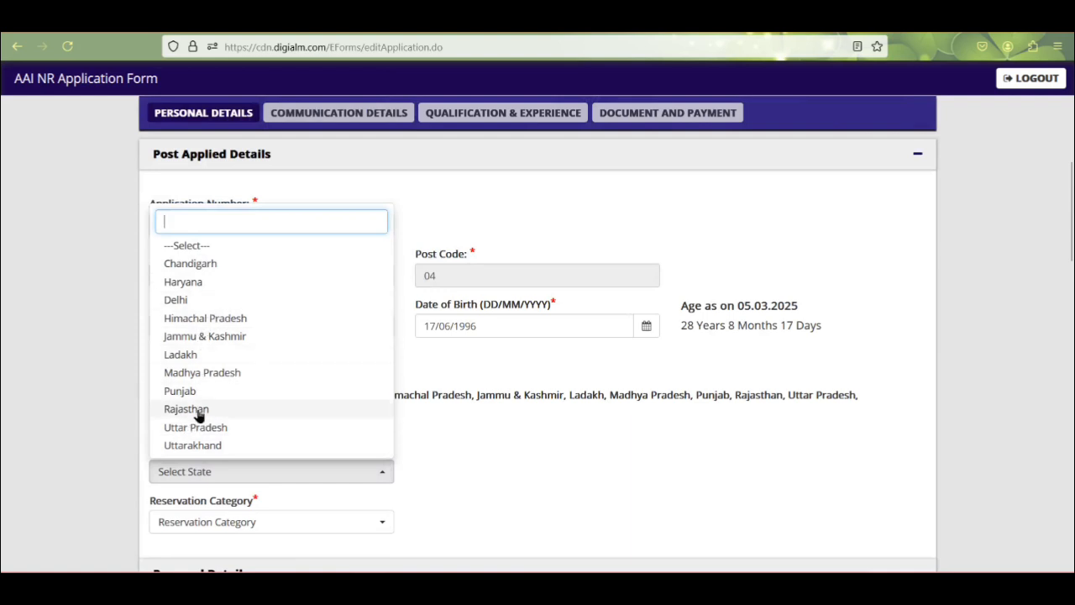
left_click(202, 426)
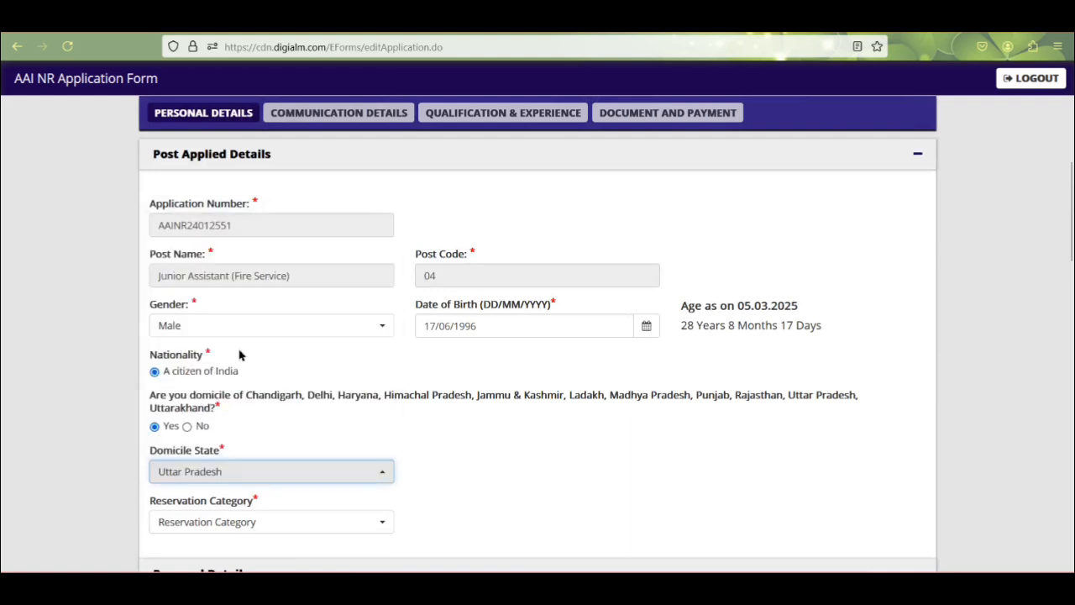
left_click(238, 521)
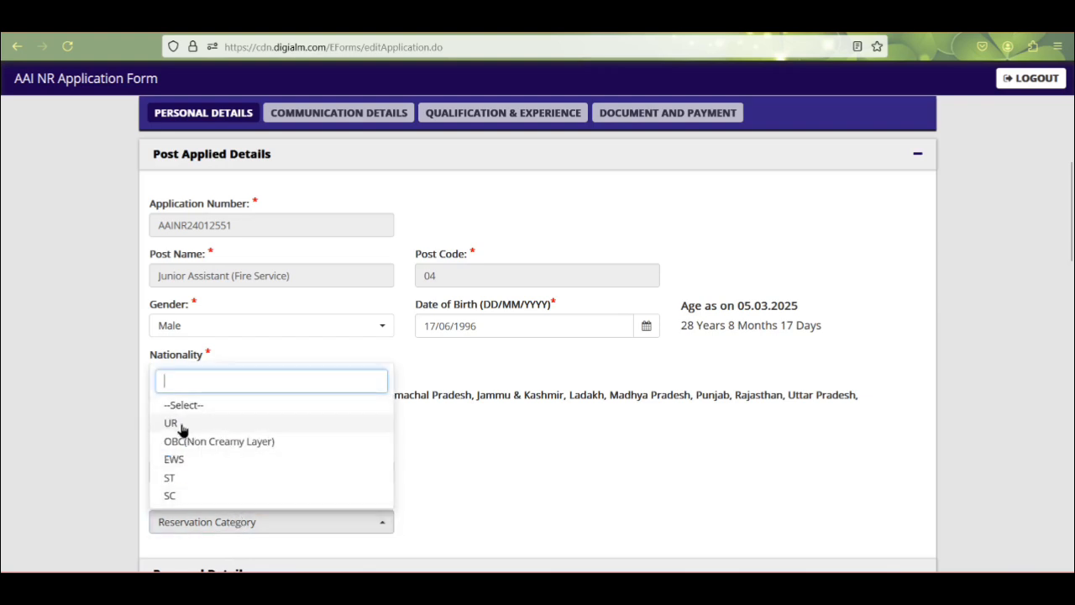
left_click(170, 480)
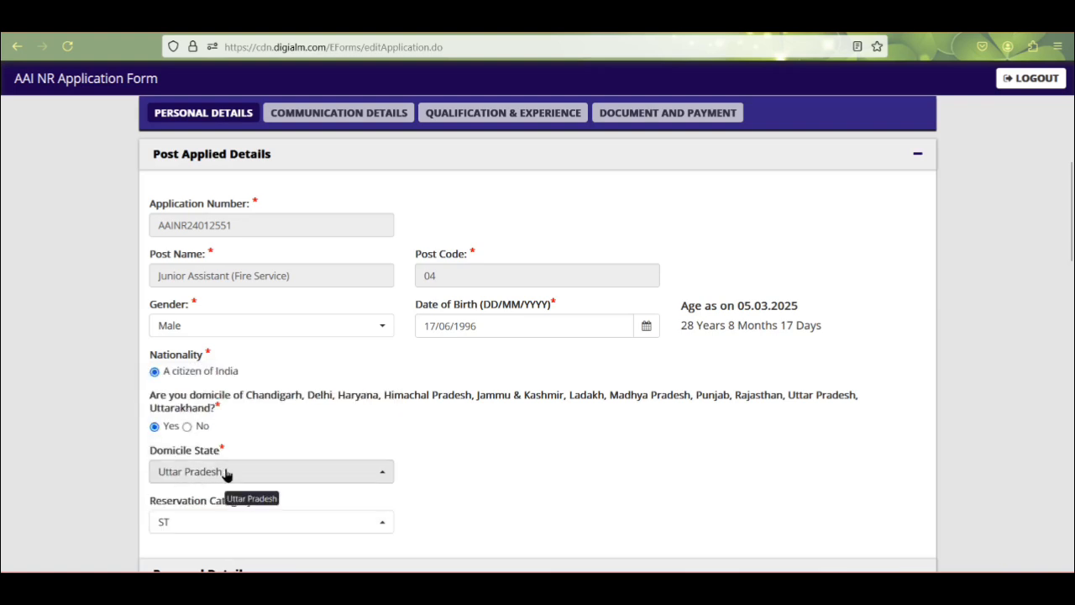
scroll(917, 463, "down", 4)
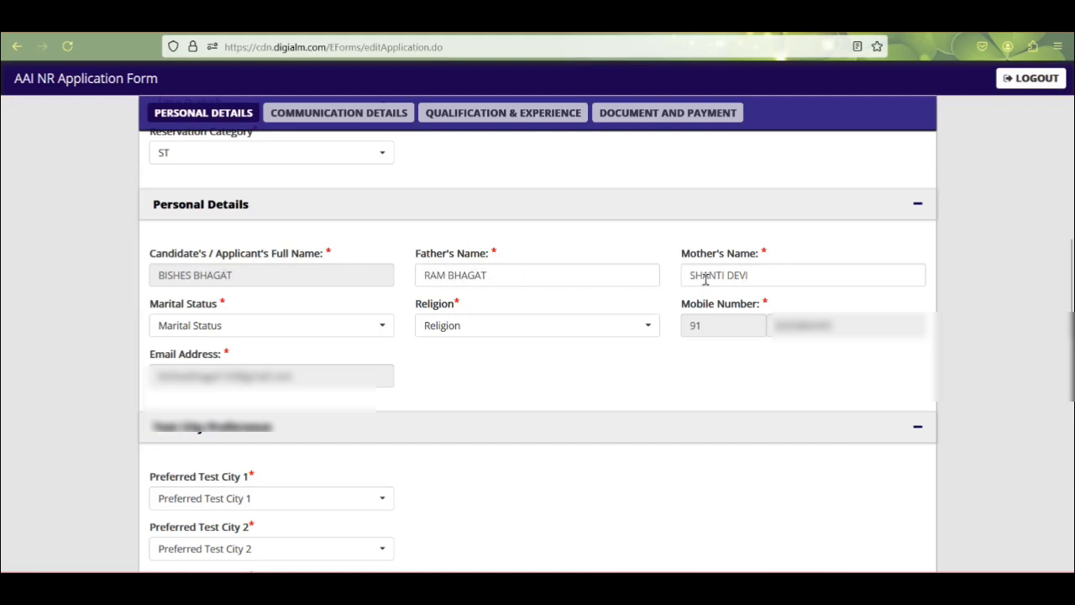
Step: Choose Unmarried in the Marital Status dropdown and Hindu in the Religion dropdown
left_click(207, 331)
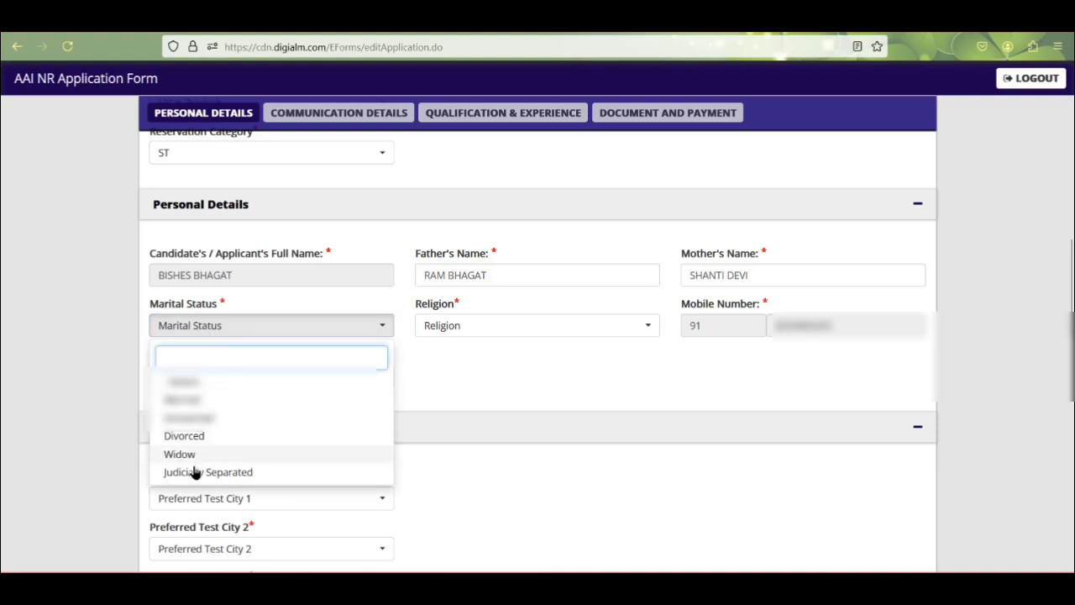
left_click(198, 420)
left_click(517, 331)
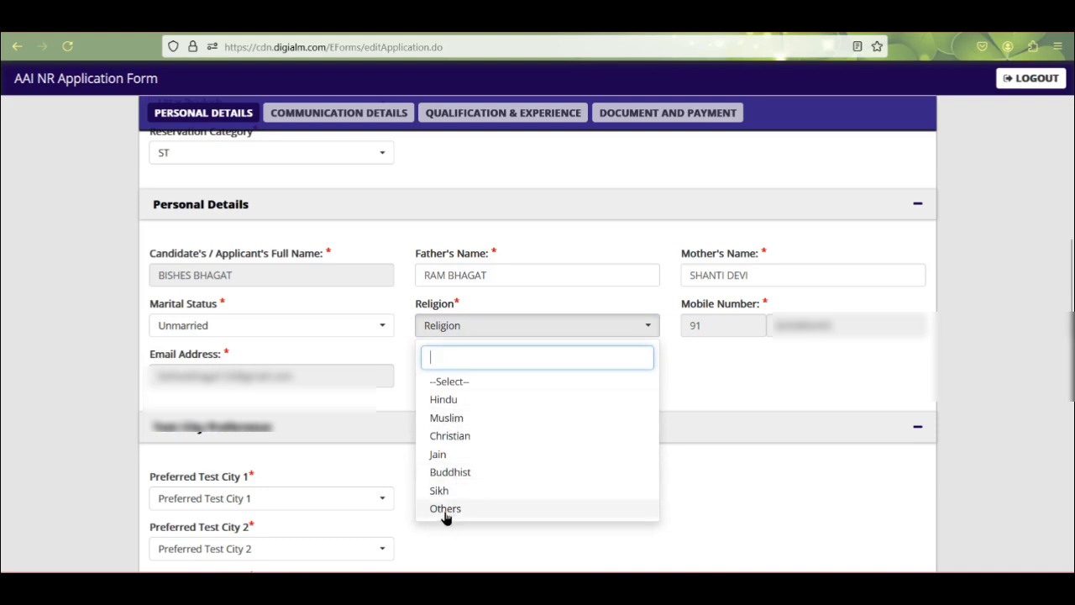
left_click(445, 401)
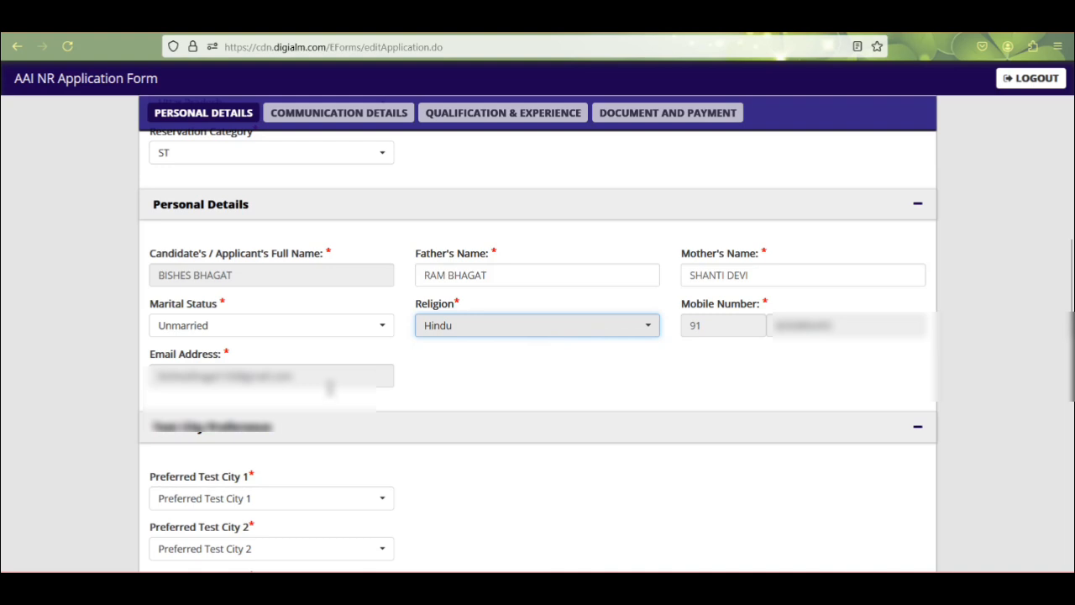
scroll(546, 319, "down", 3)
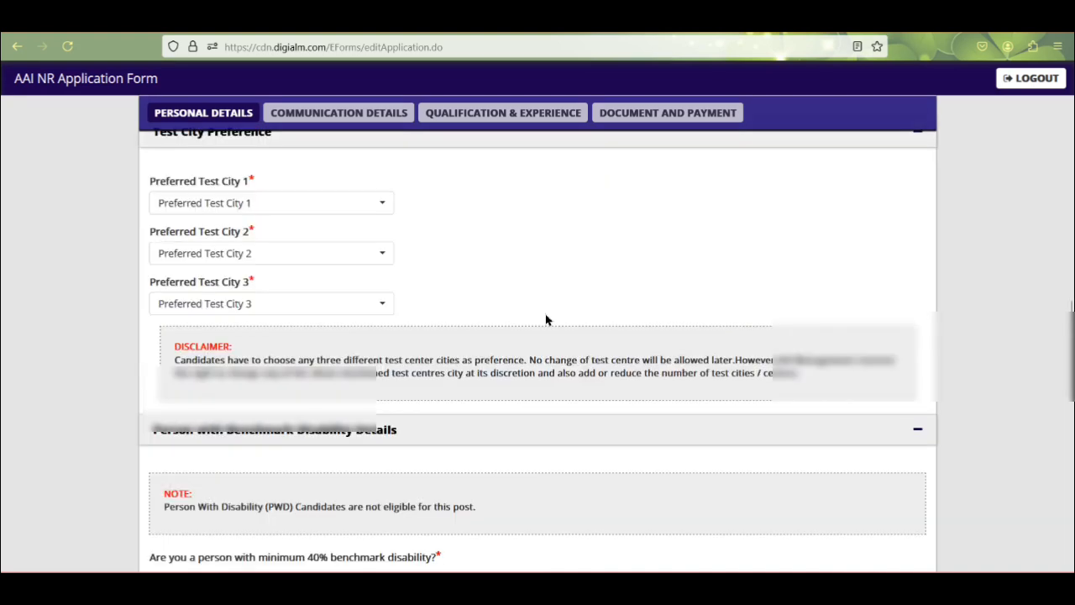
Step: Pick Bilaspur (H.P), Prayagraj and Agra as Preferred Test Cities 1, 2 and 3
left_click(230, 205)
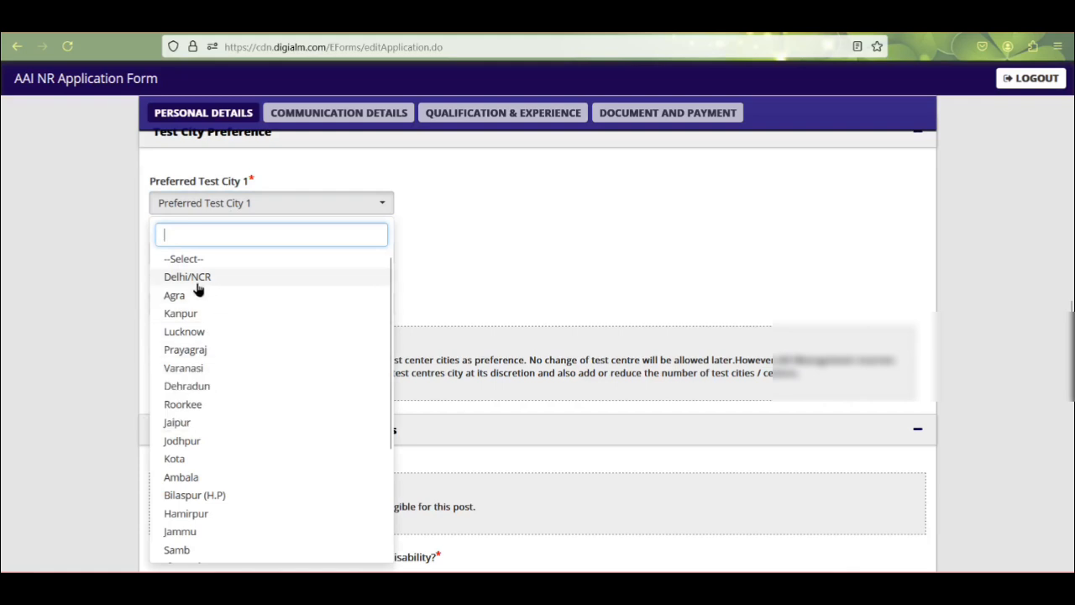
scroll(199, 403, "down", 3)
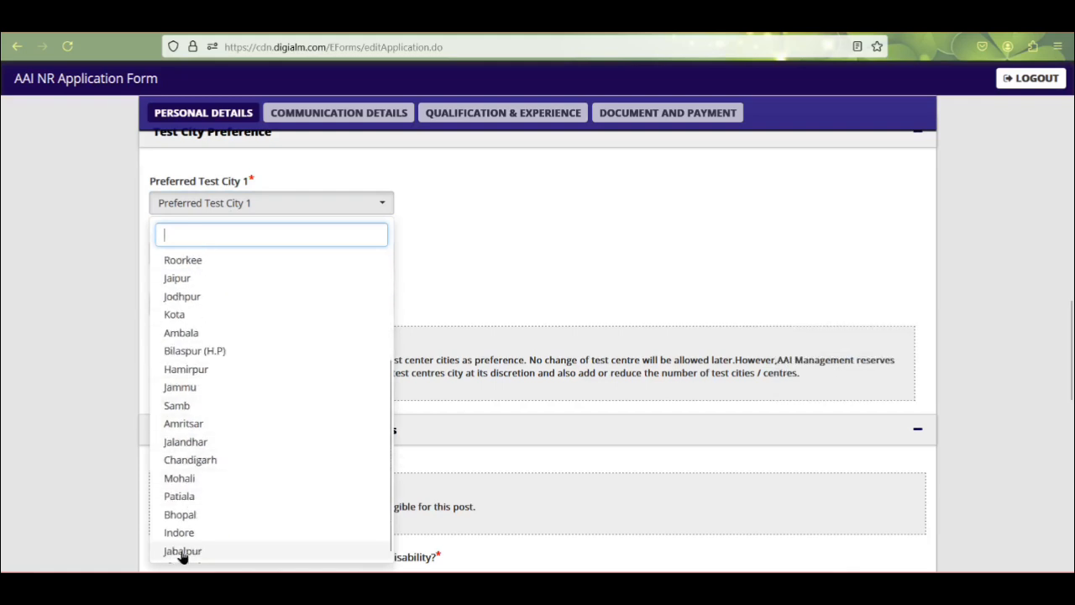
scroll(192, 526, "up", 1)
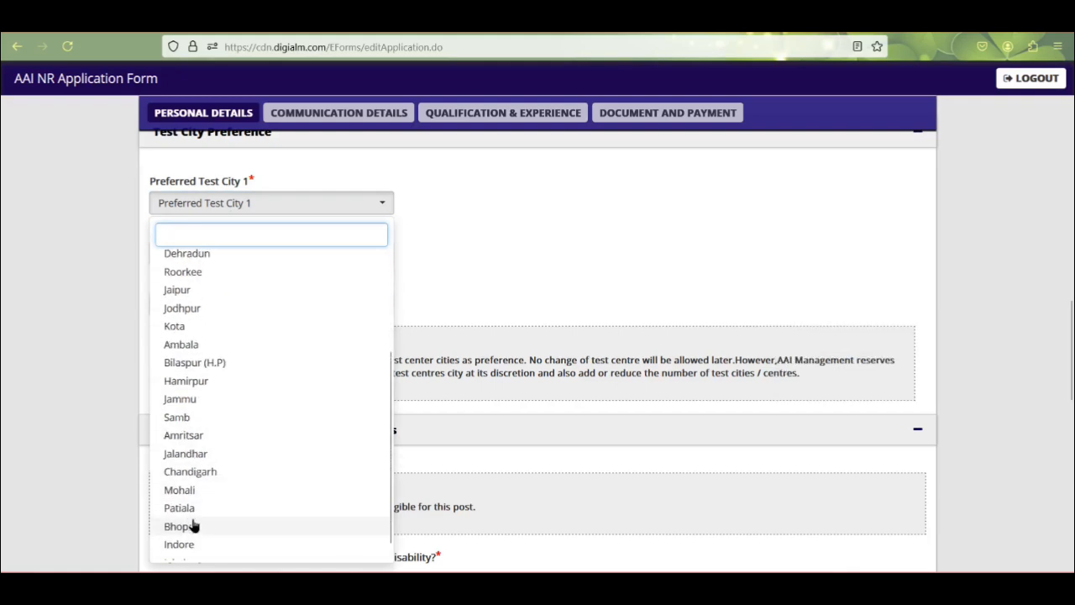
scroll(192, 526, "up", 3)
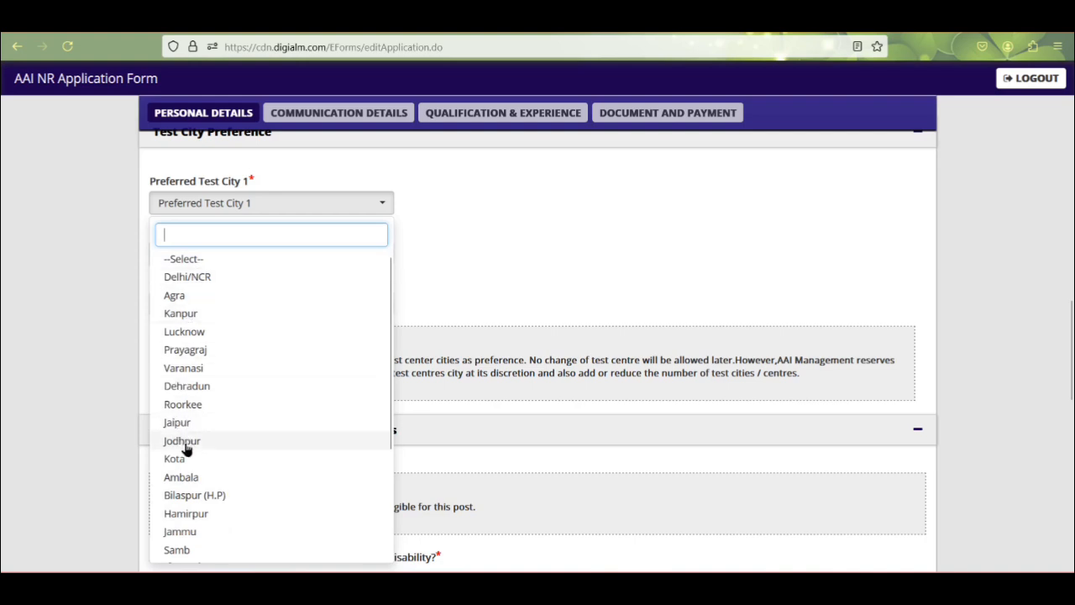
left_click(188, 495)
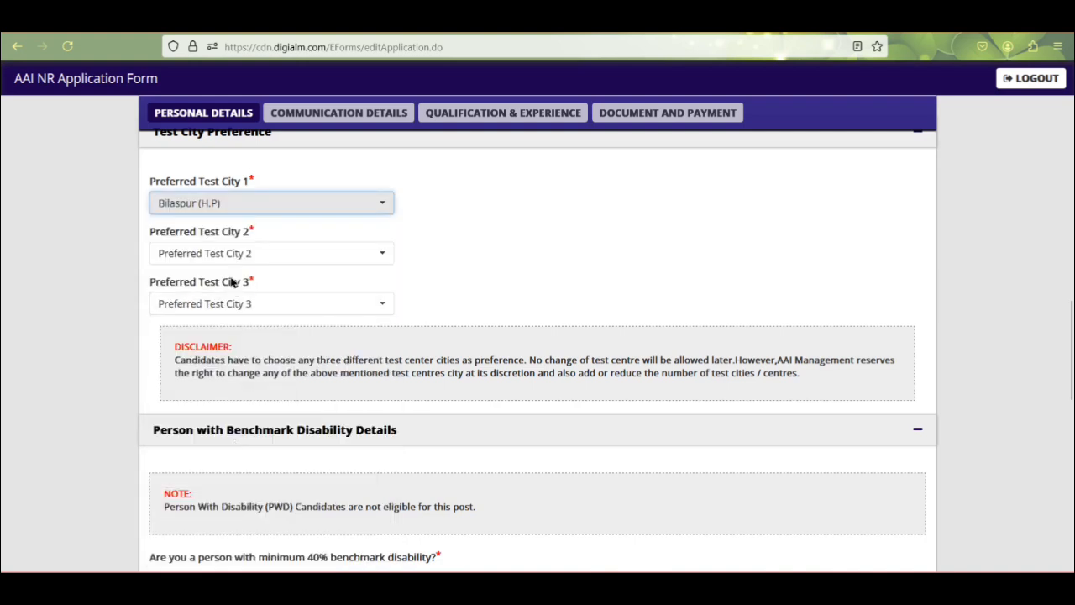
left_click(216, 257)
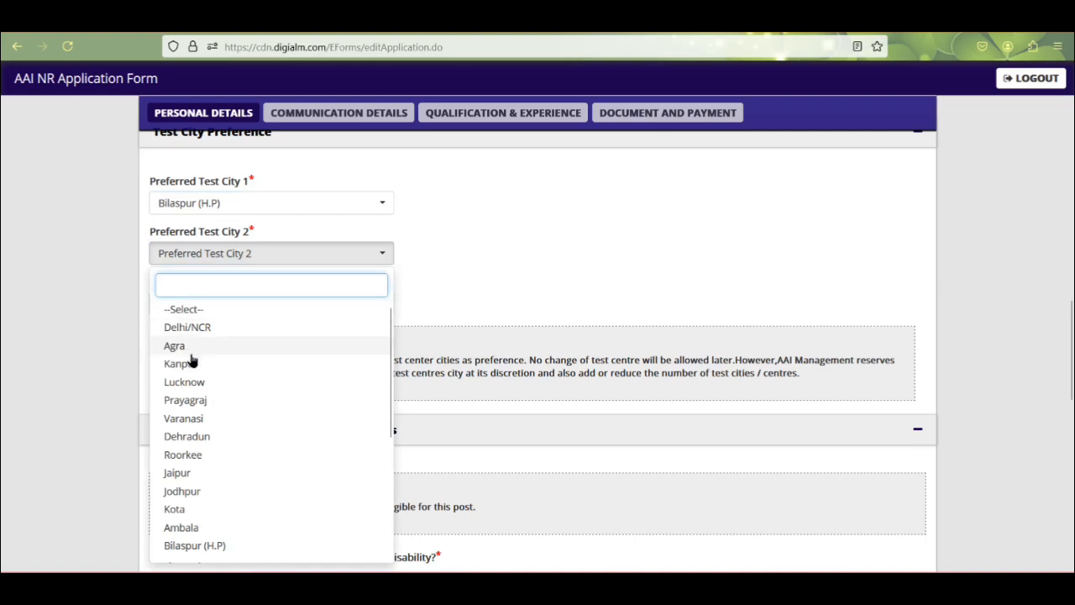
left_click(190, 402)
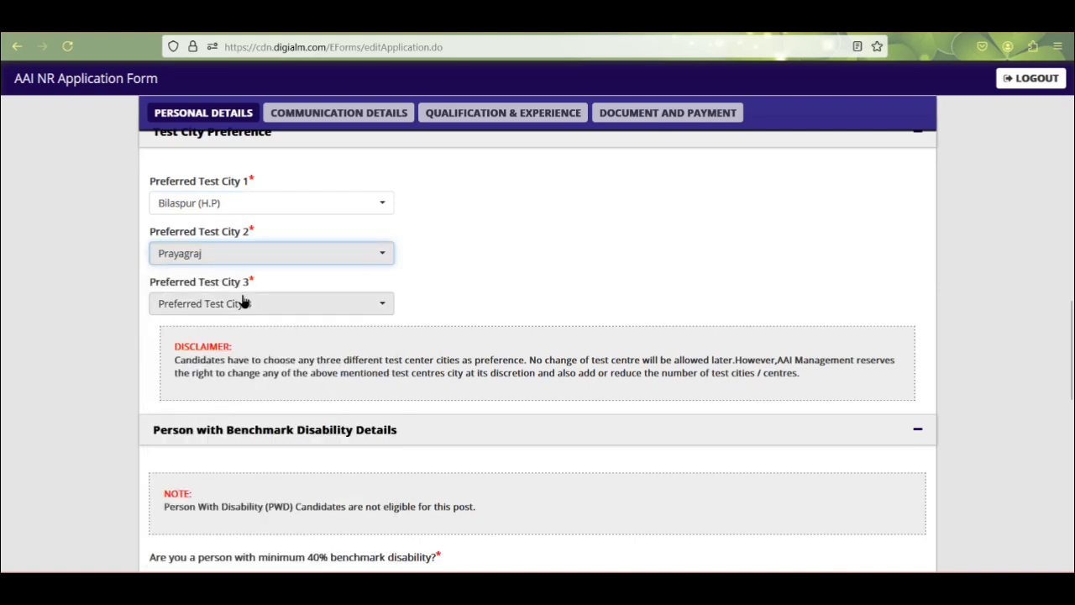
left_click(242, 303)
left_click(187, 396)
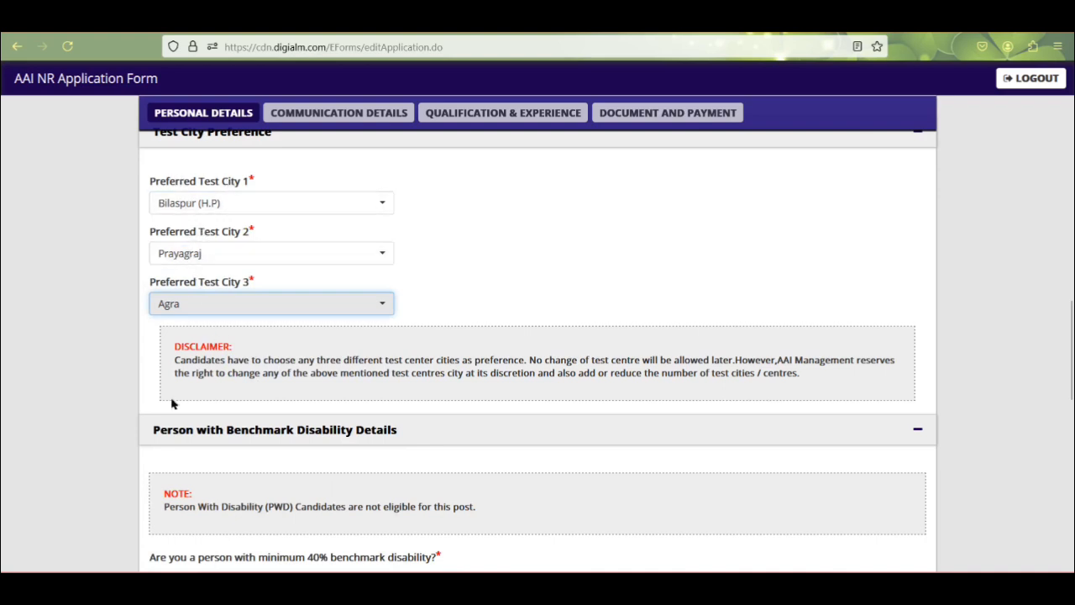
scroll(204, 485, "down", 1)
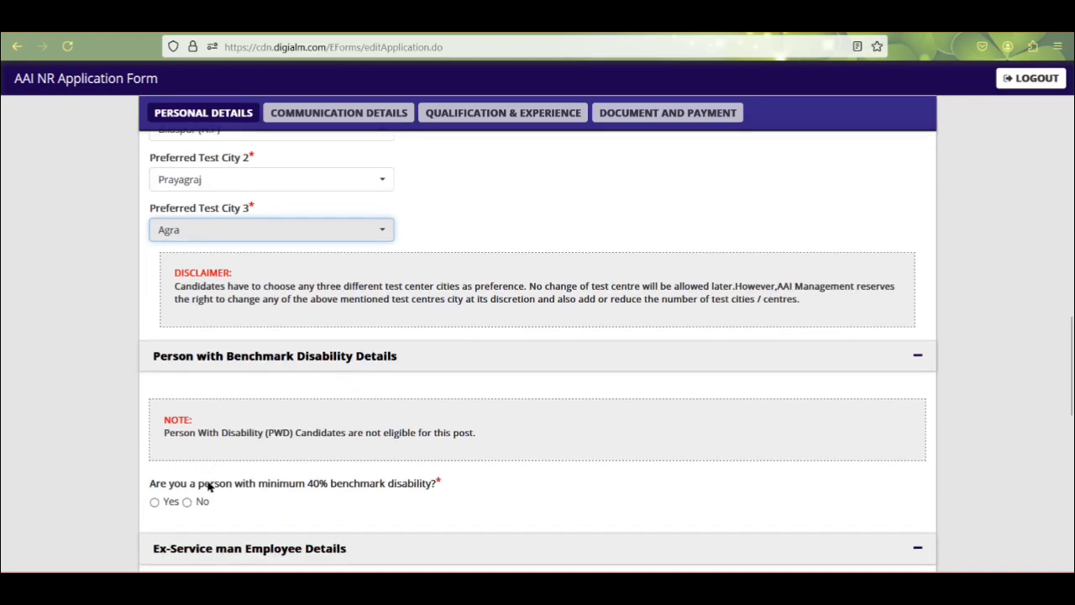
Step: Answer No to the 40% benchmark disability, Ex-Serviceman and ex-serviceman dependent questions
scroll(214, 491, "down", 1)
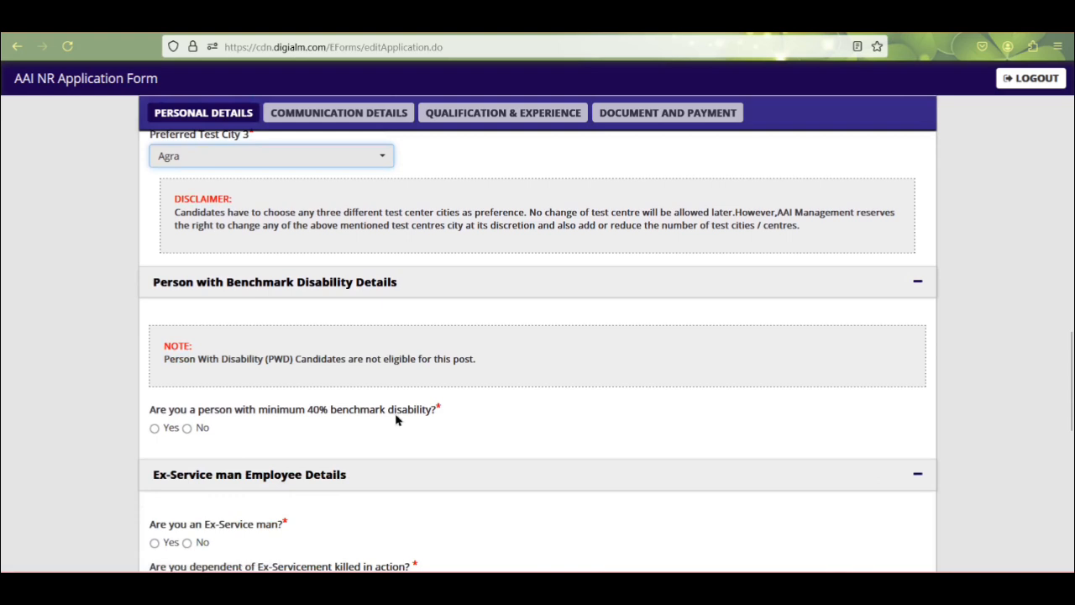
scroll(348, 420, "down", 2)
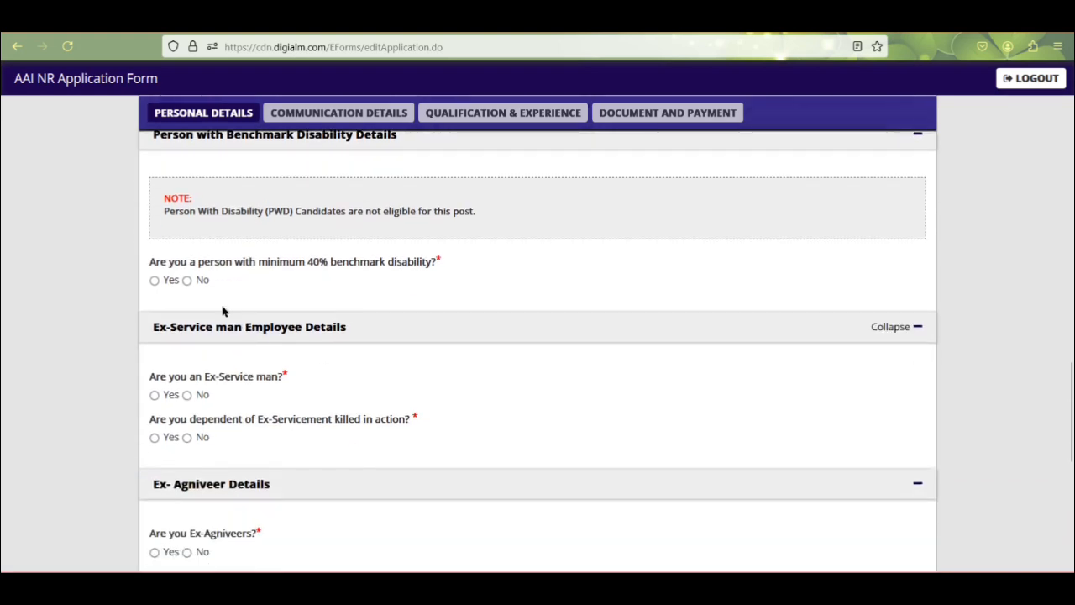
left_click(187, 282)
left_click(186, 396)
scroll(235, 399, "down", 2)
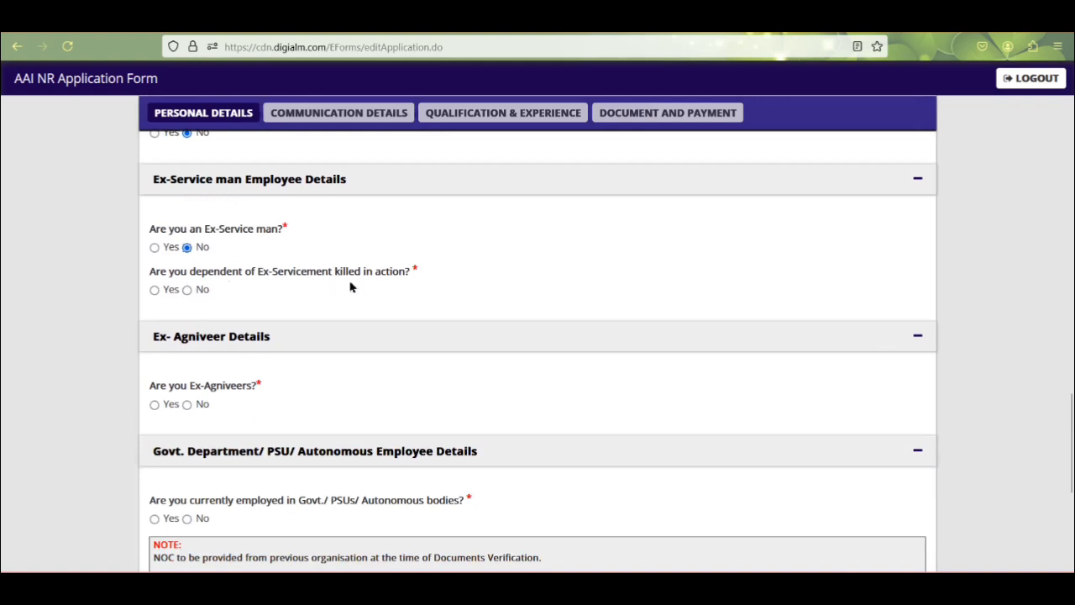
left_click(188, 290)
Step: Answer No to current Govt/PSU employment, AAI internal candidate and AAI apprentice training
scroll(266, 395, "down", 2)
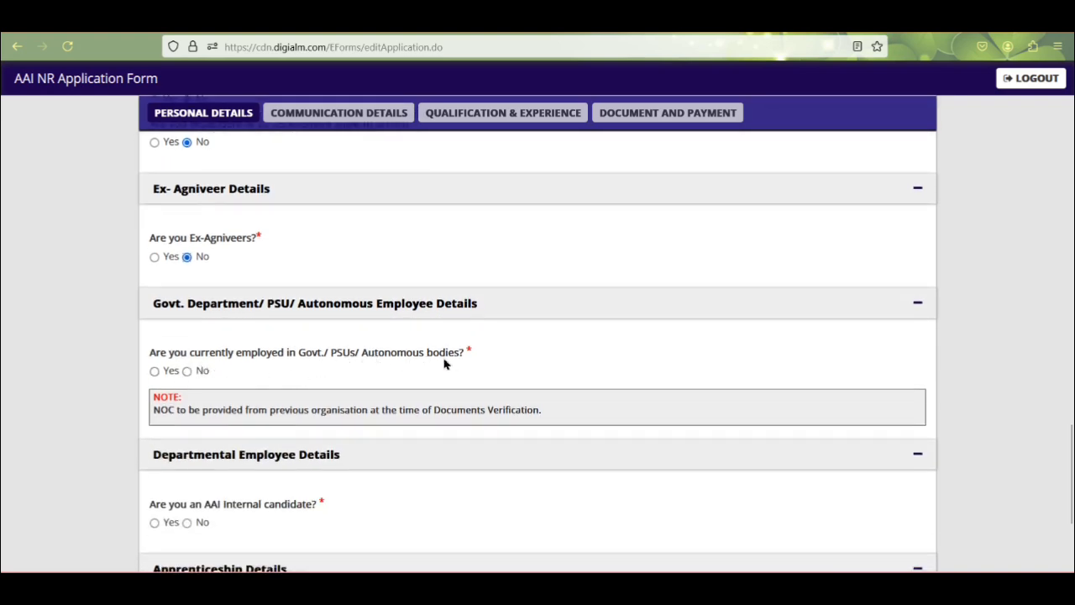
left_click(187, 371)
scroll(265, 440, "down", 1)
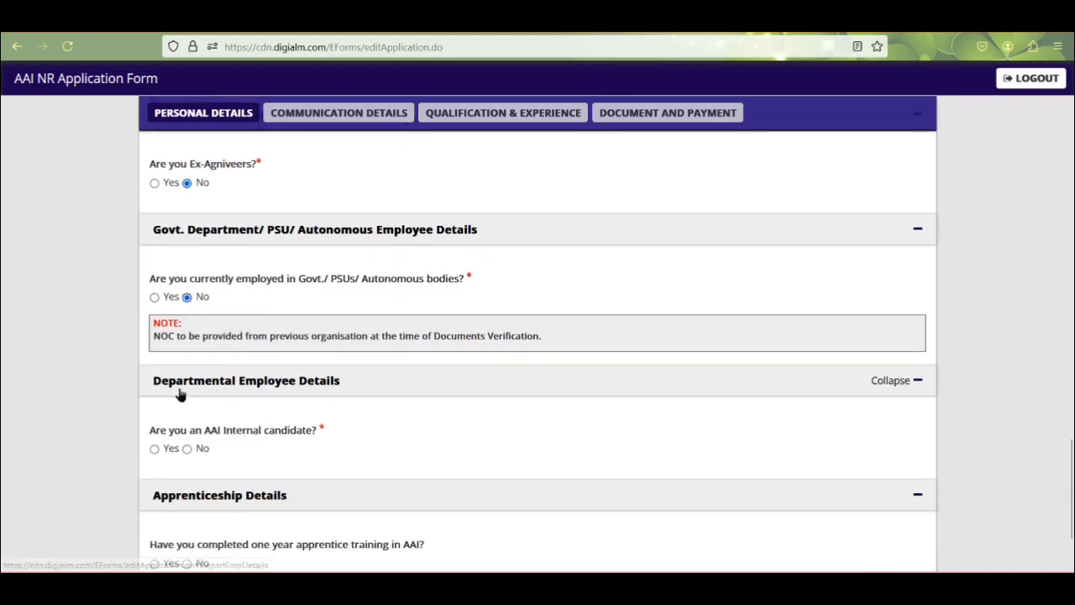
scroll(324, 388, "down", 1)
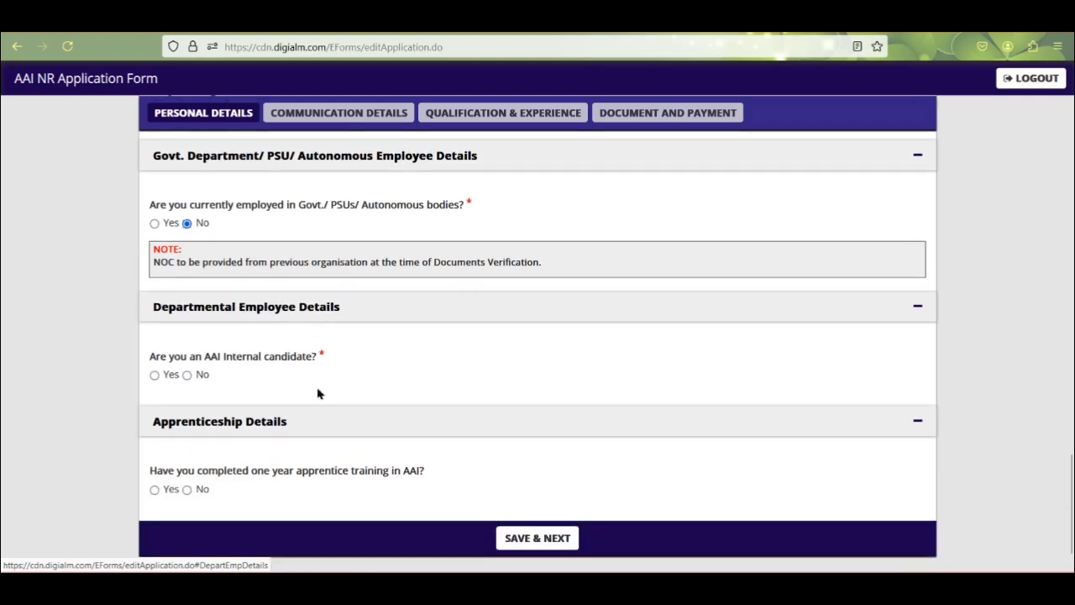
left_click(187, 375)
scroll(172, 472, "down", 1)
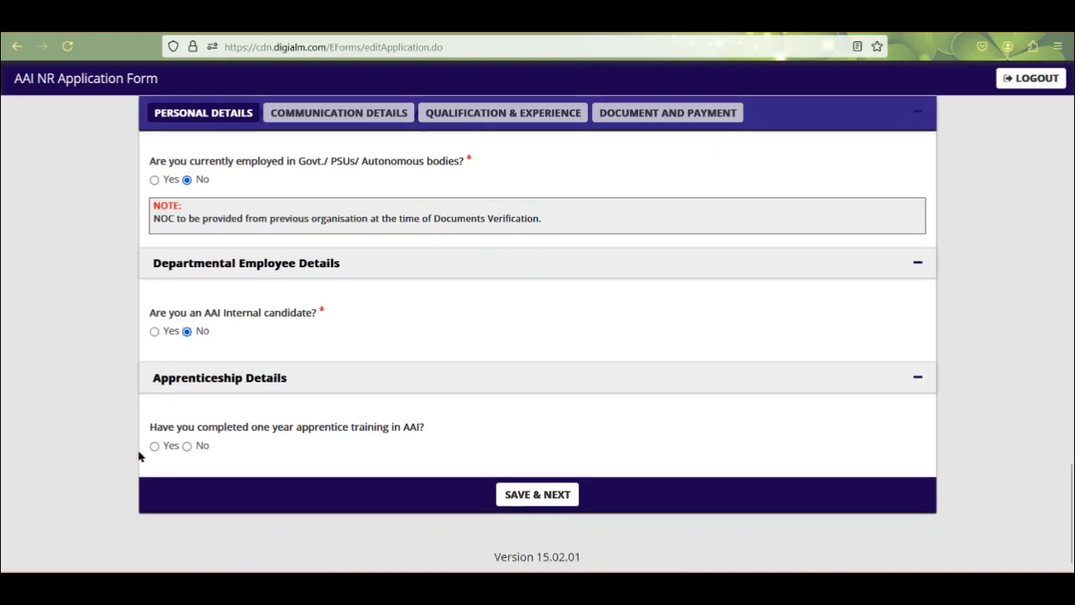
left_click(186, 446)
Step: Save the personal details and set the correspondence country to India
left_click(497, 497)
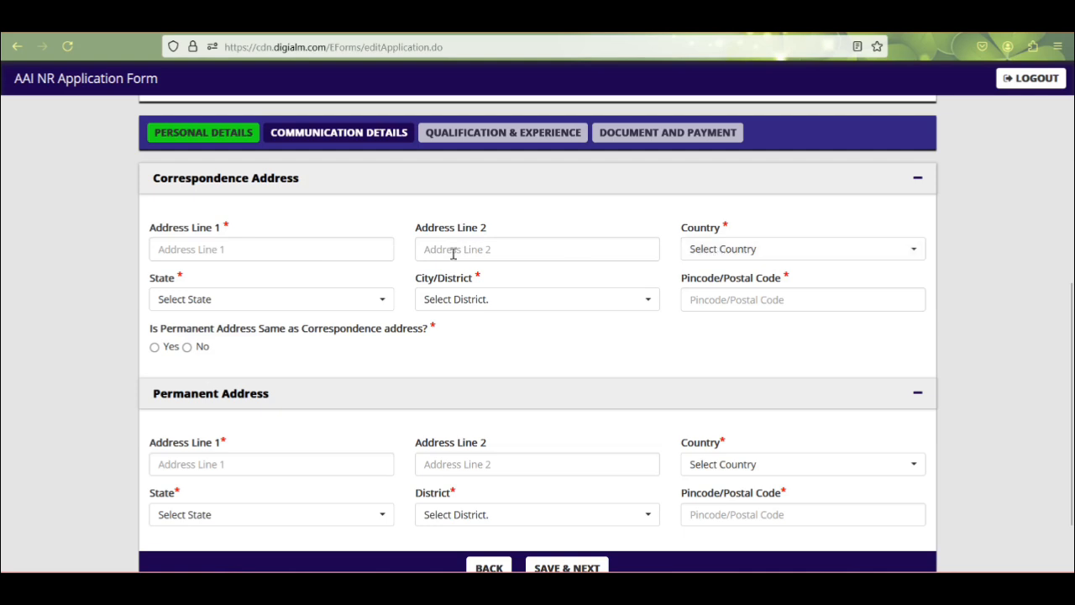
left_click(780, 254)
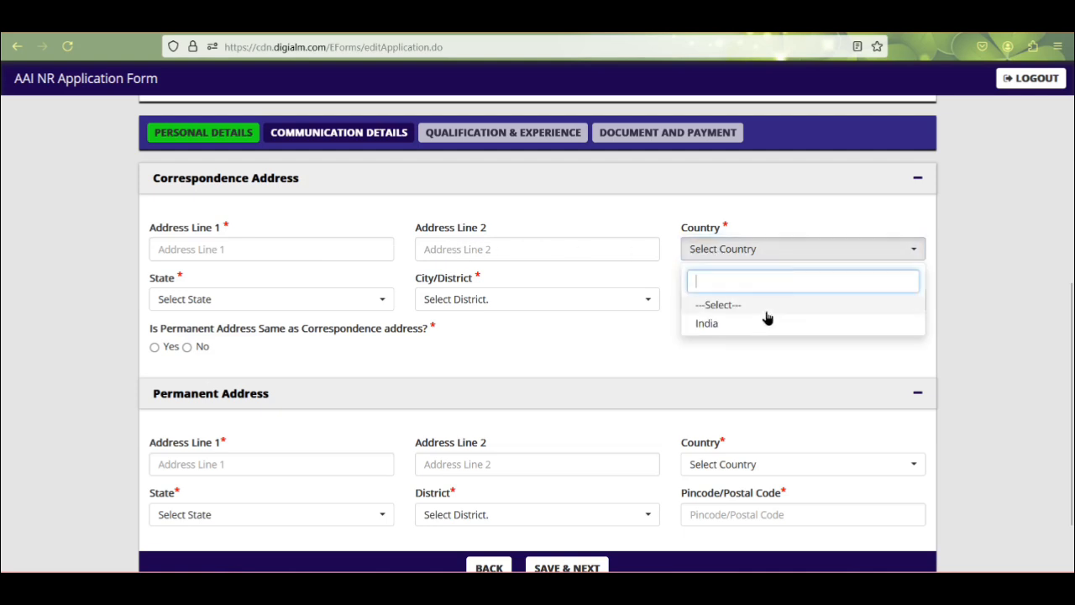
left_click(710, 326)
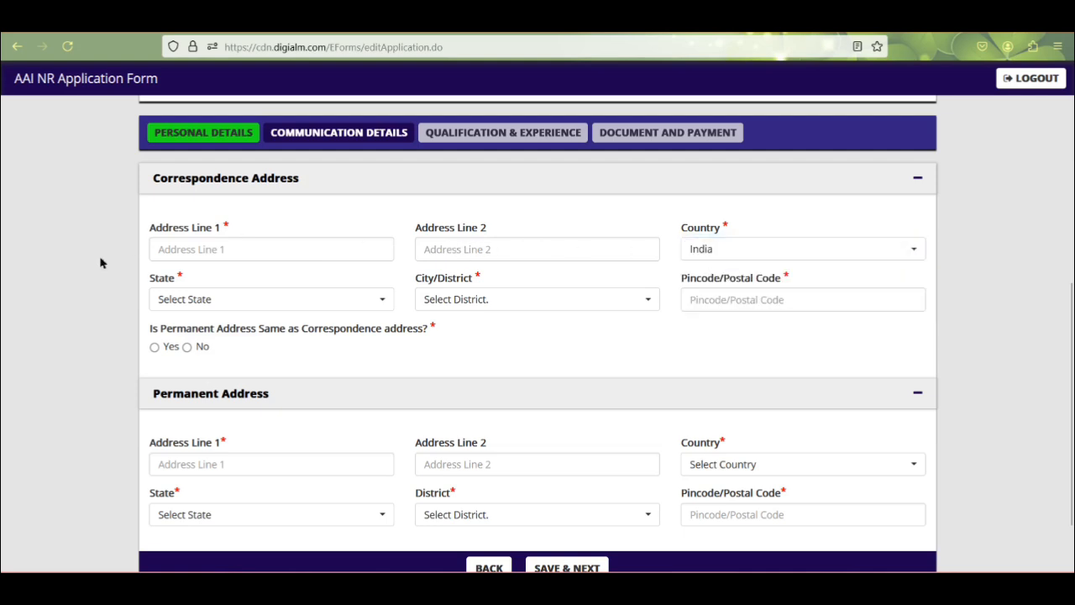
Step: Set the correspondence state to Uttar Pradesh and the district to Agra
left_click(210, 300)
scroll(206, 529, "down", 3)
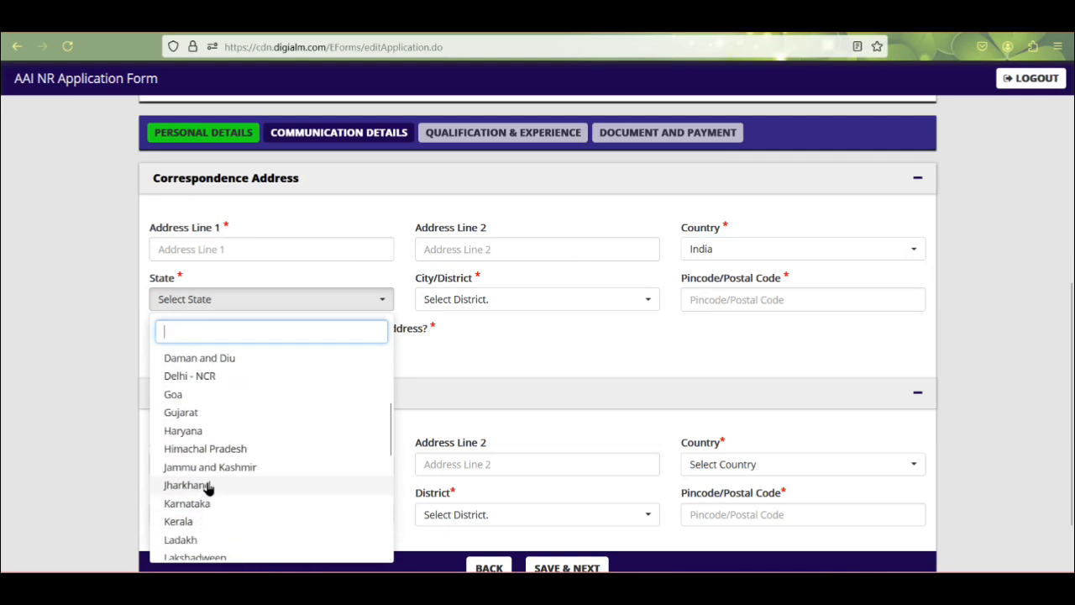
scroll(210, 485, "up", 2)
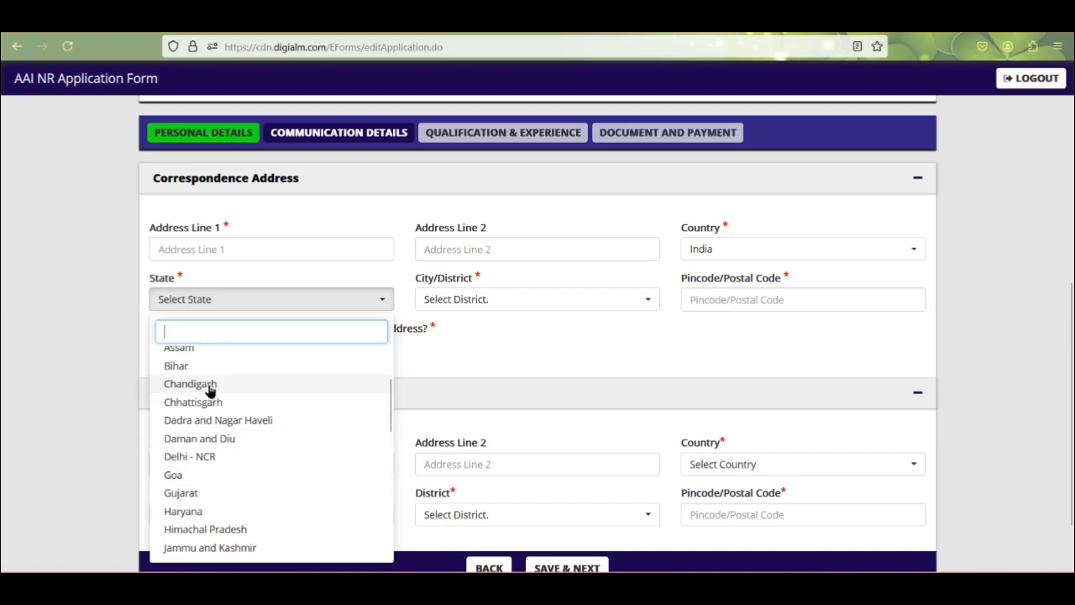
scroll(213, 431, "down", 4)
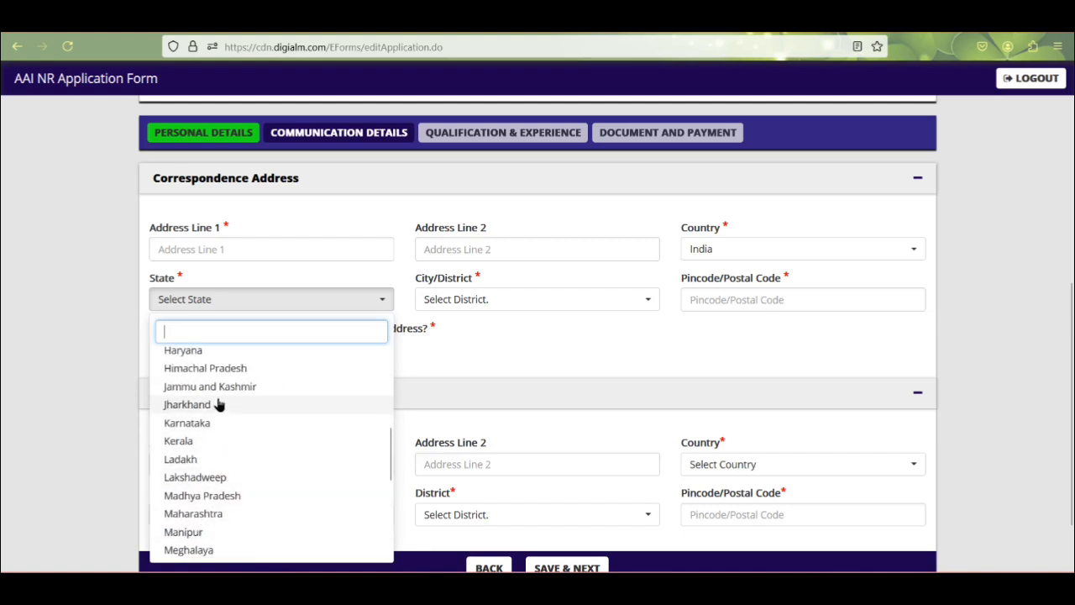
scroll(218, 430, "up", 4)
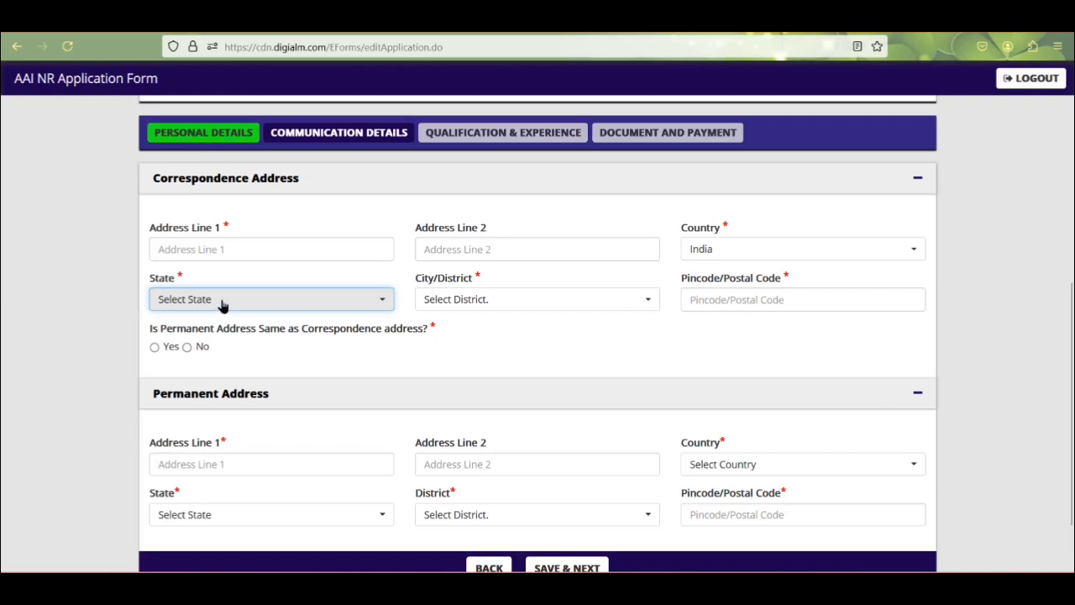
left_click(220, 332)
scroll(218, 470, "down", 2)
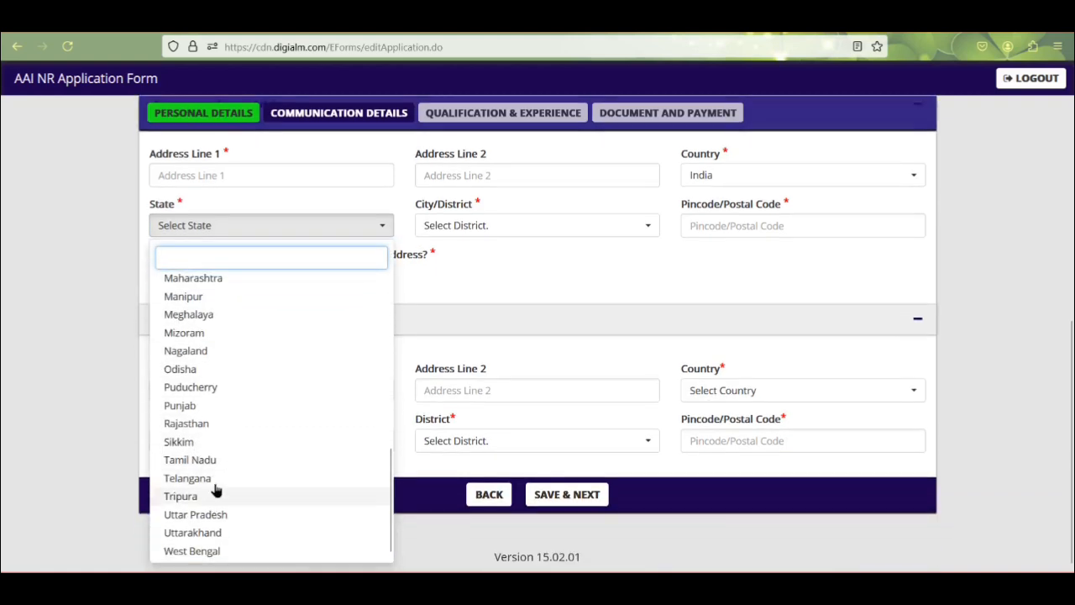
scroll(209, 376, "up", 2)
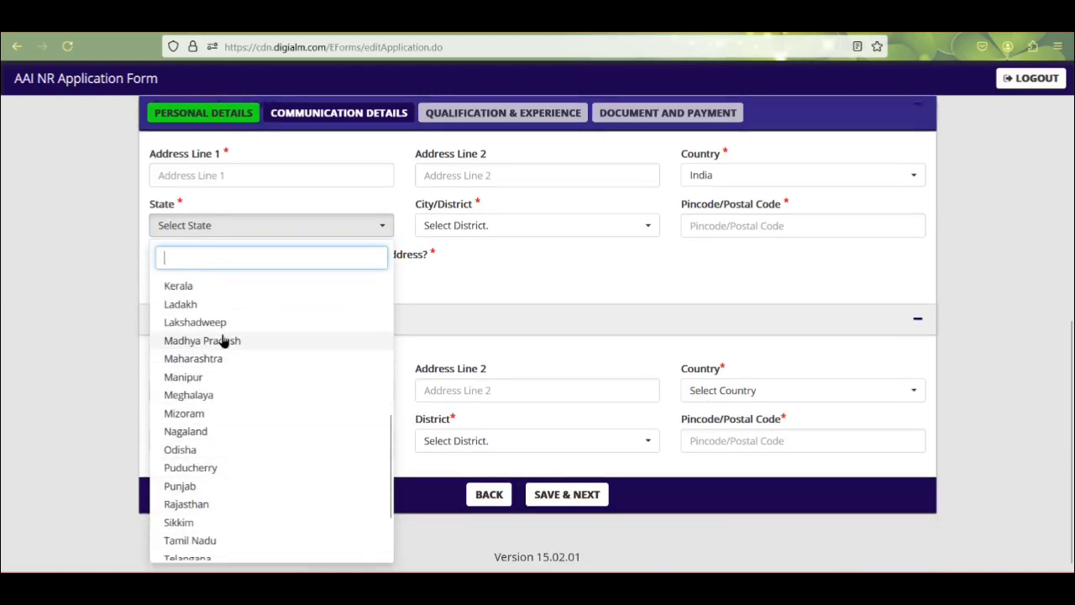
scroll(211, 372, "up", 4)
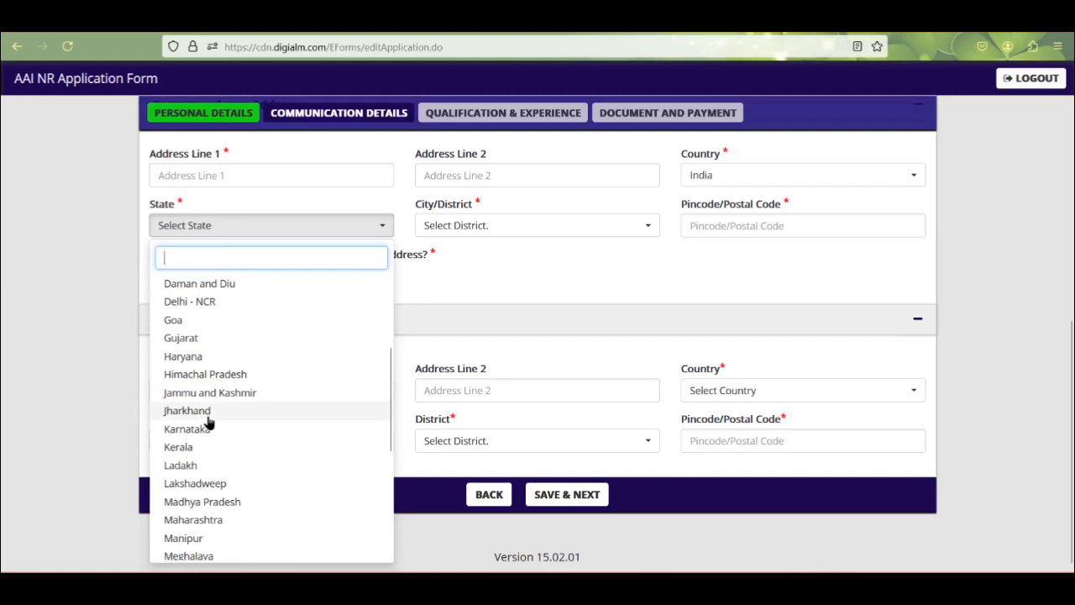
scroll(215, 454, "down", 6)
left_click(211, 515)
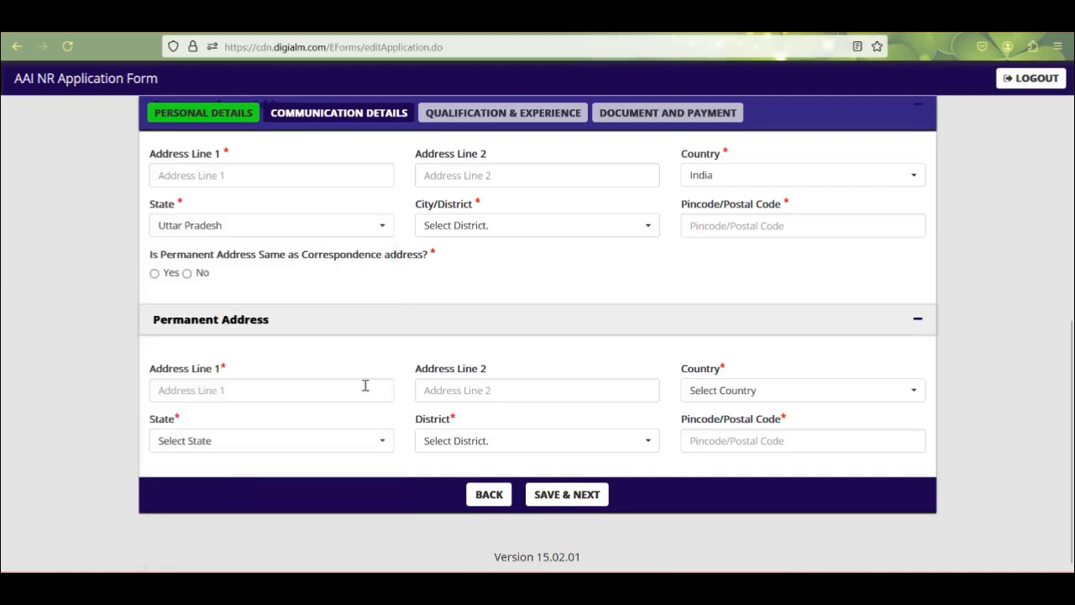
left_click(484, 227)
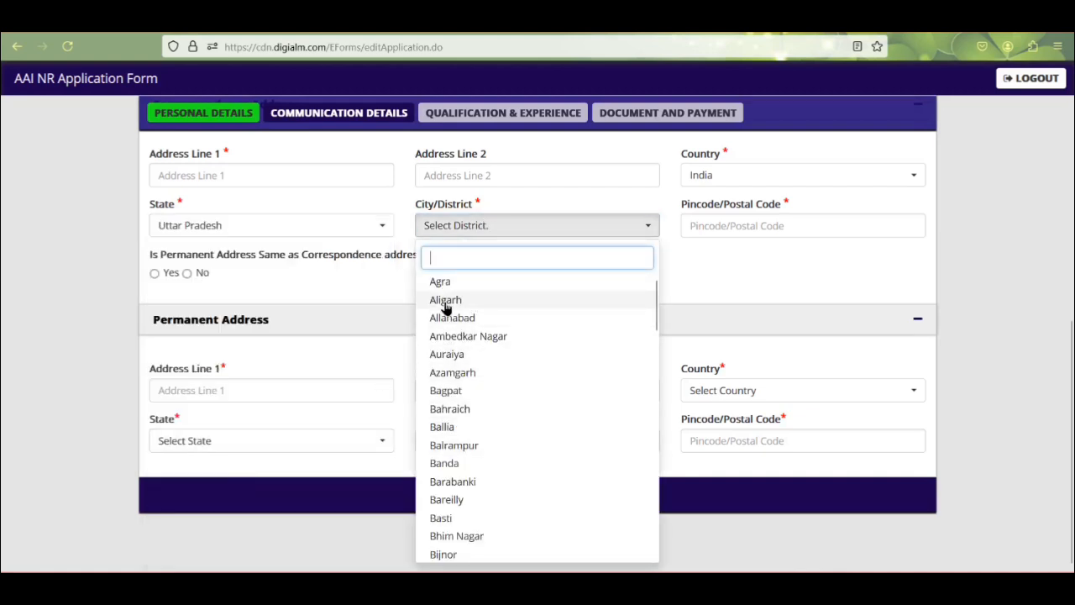
left_click(443, 286)
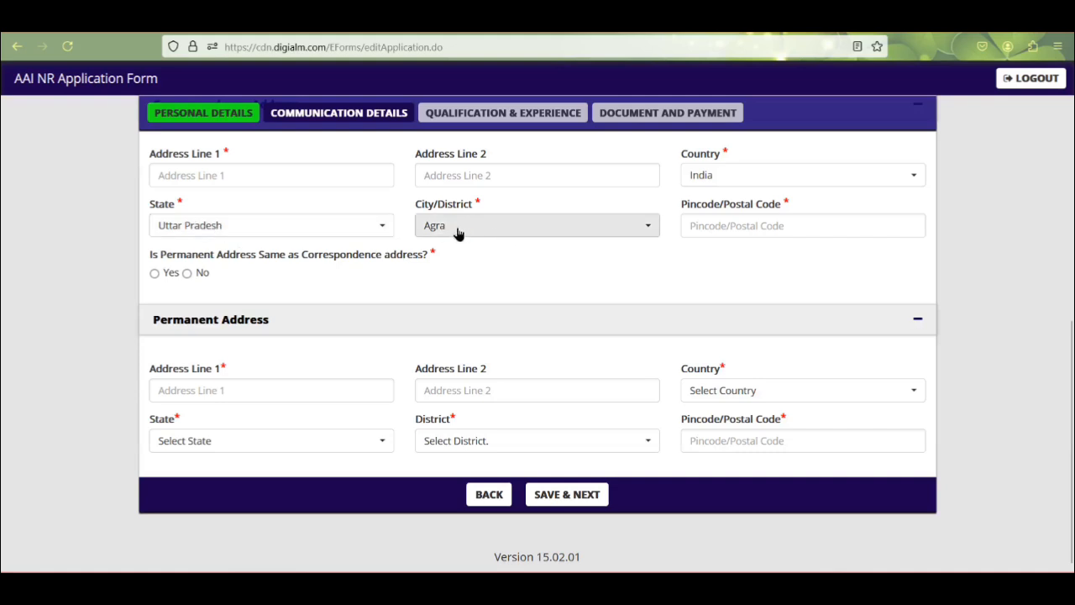
Step: Enter the correspondence pincode and mark the permanent address as same as correspondence
left_click(743, 227)
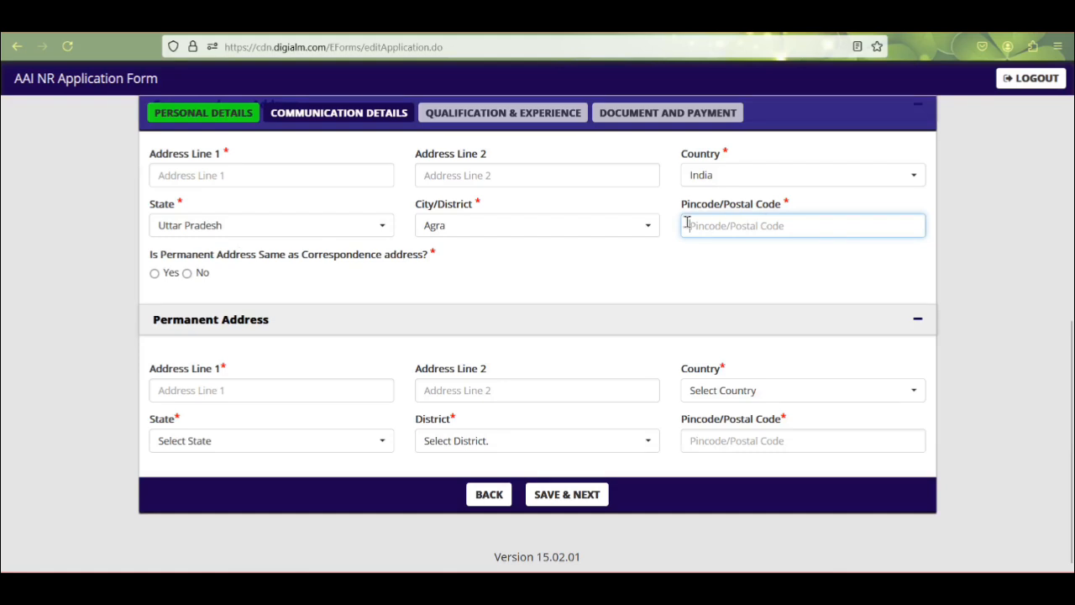
scroll(712, 278, "up", 1)
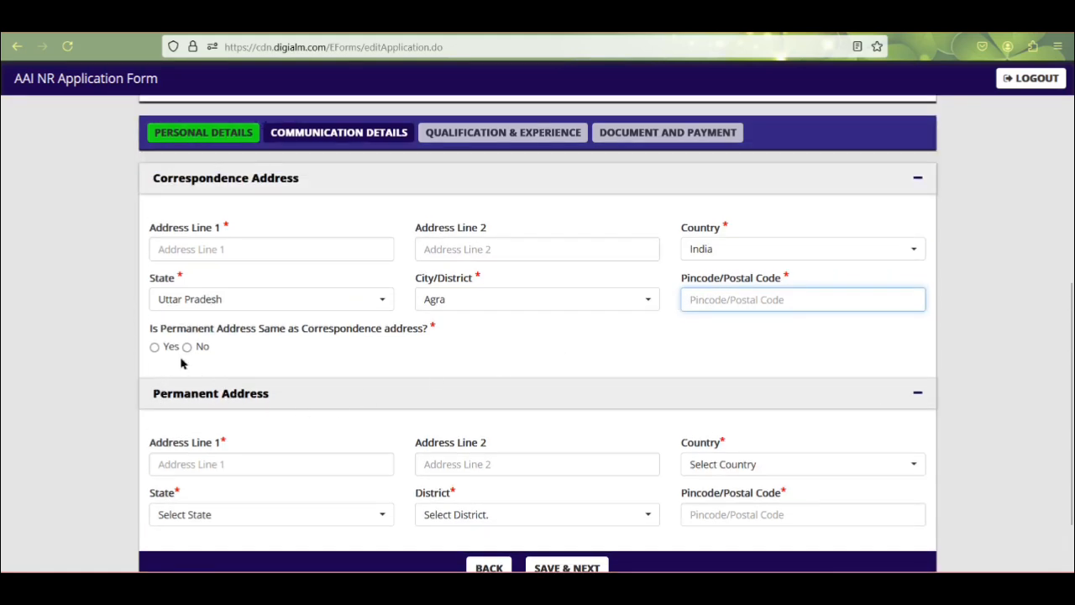
left_click(154, 349)
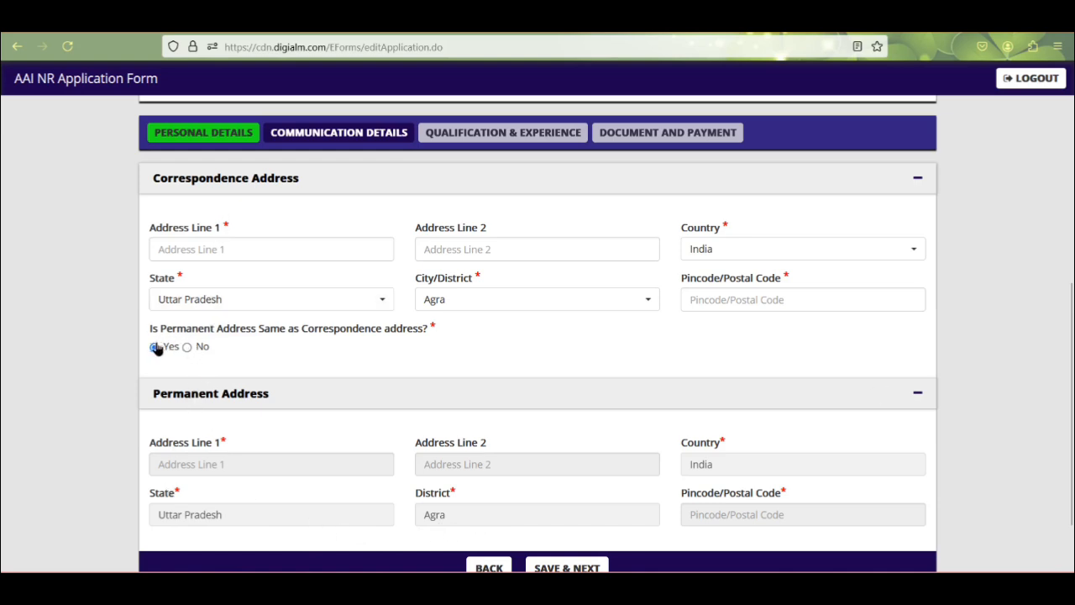
left_click(187, 348)
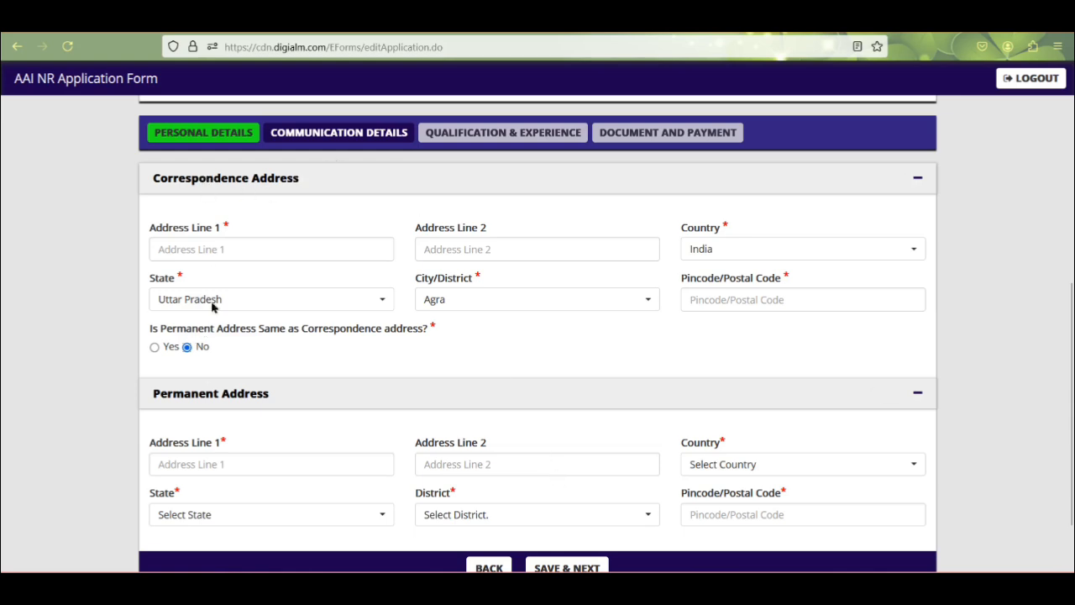
left_click(154, 348)
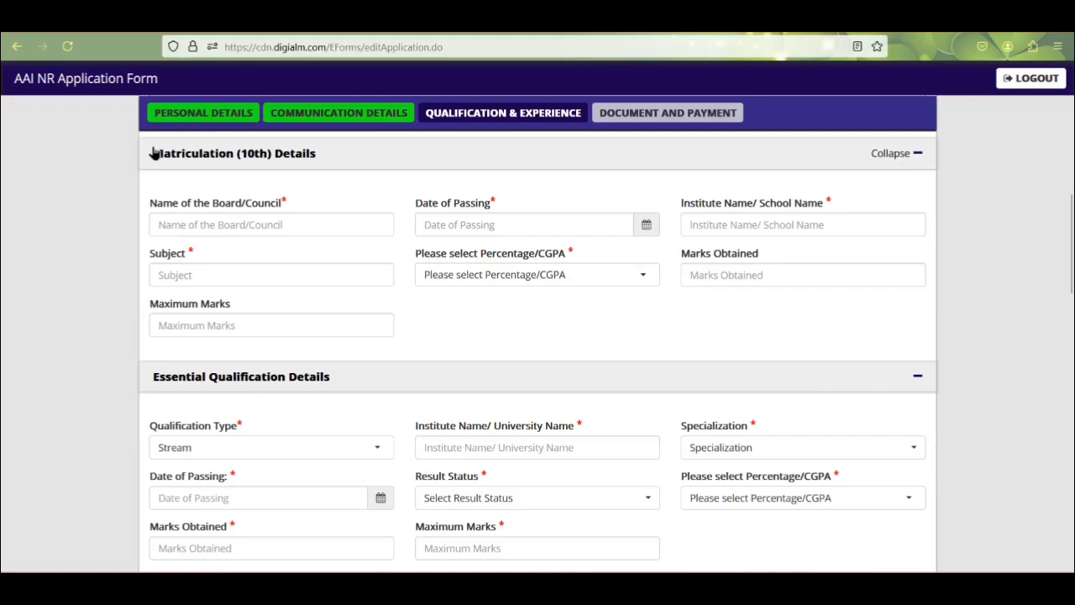
Step: Fill the 10th board, school and subjects, choose Percentage, and enter 366 of 500 marks
left_click(207, 223)
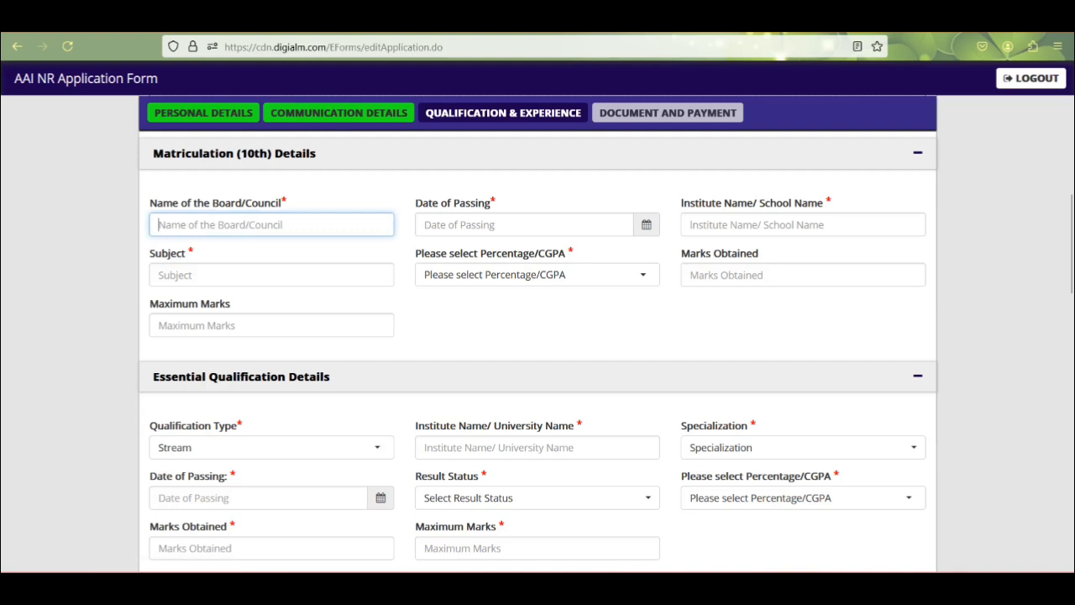
type("j")
key("BackSpace")
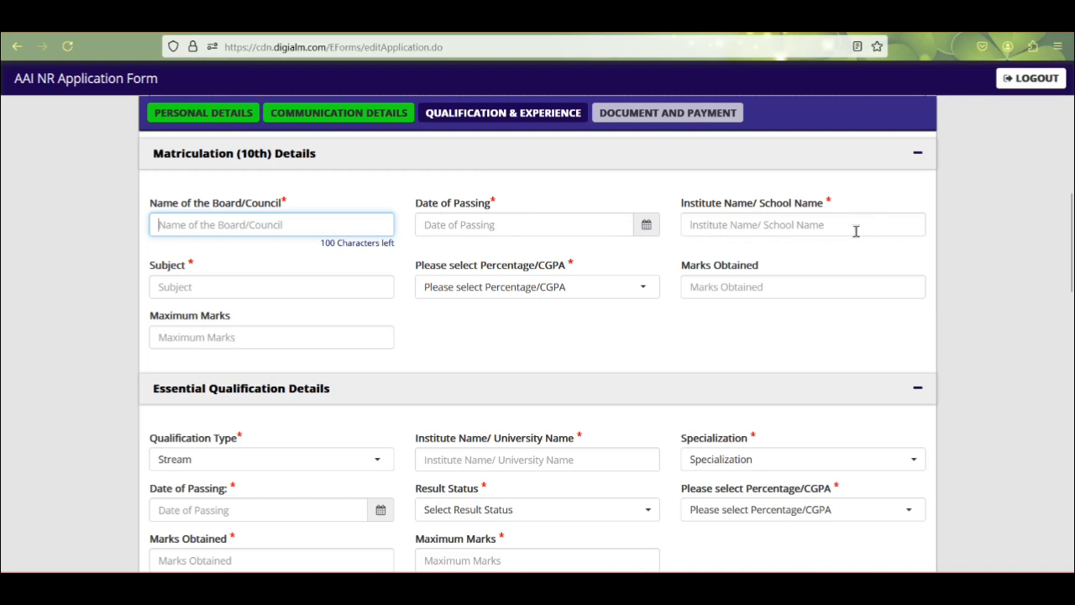
left_click(247, 290)
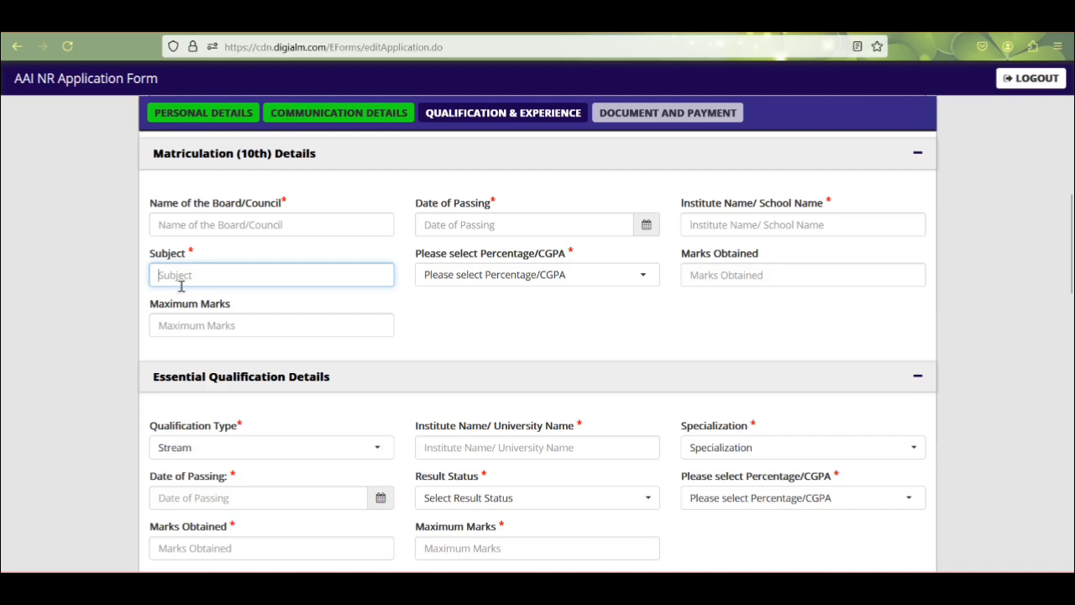
left_click(534, 281)
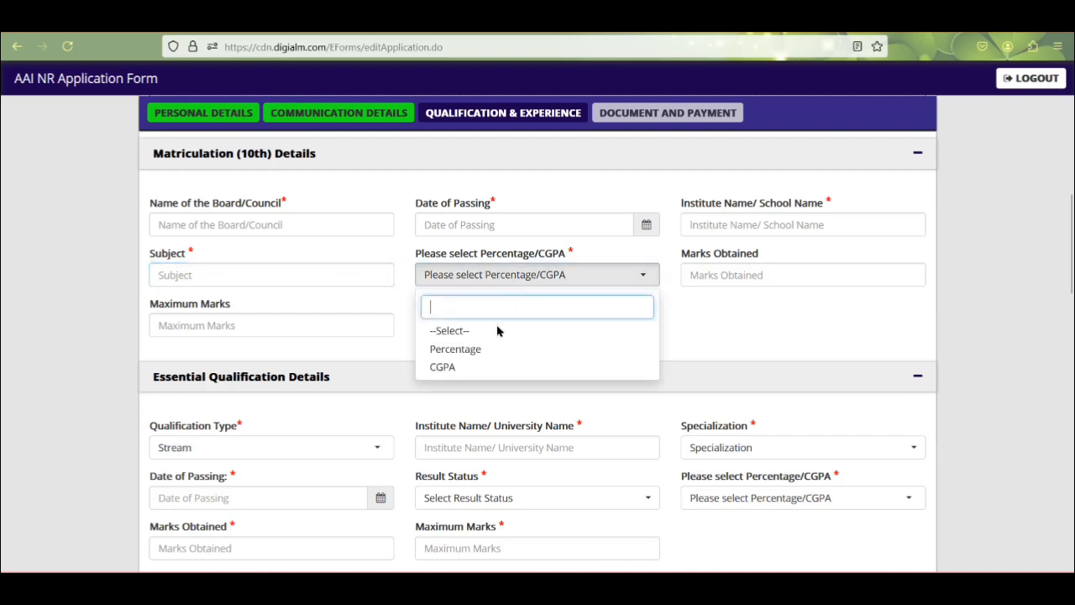
left_click(455, 351)
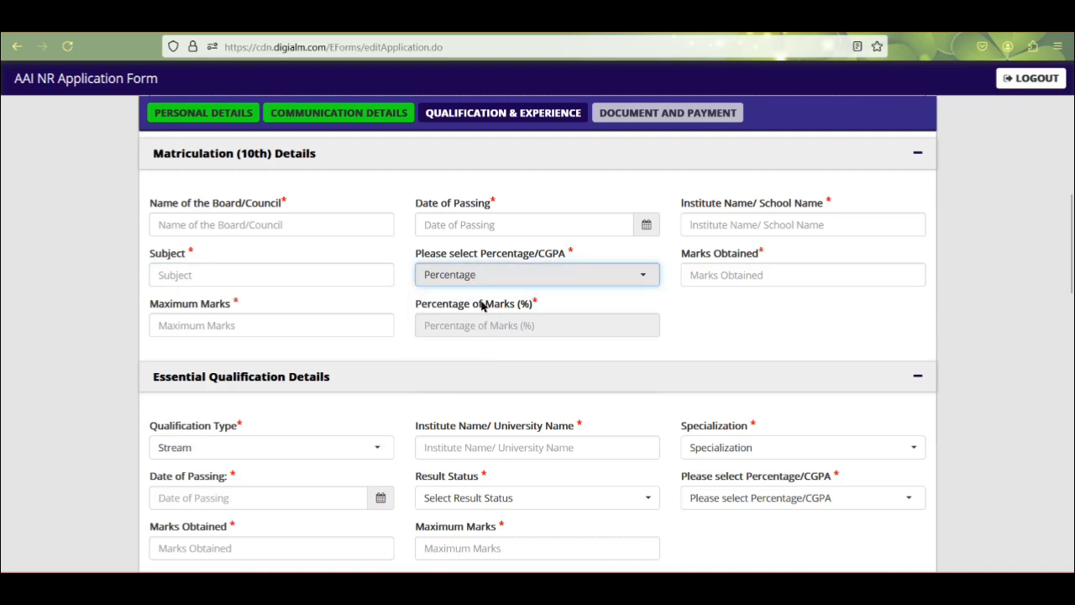
left_click(738, 277)
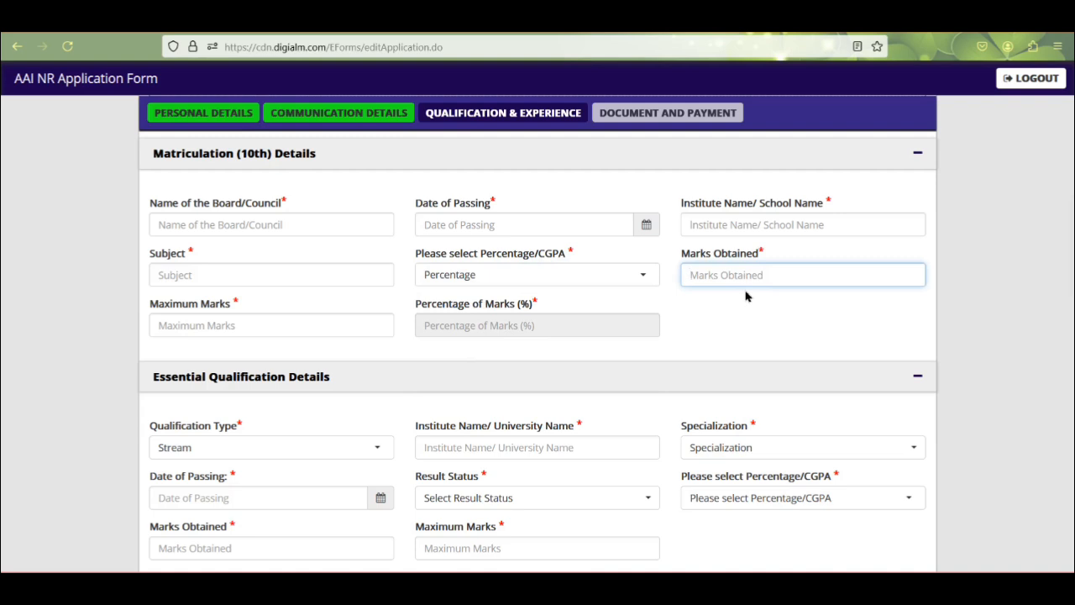
type("366")
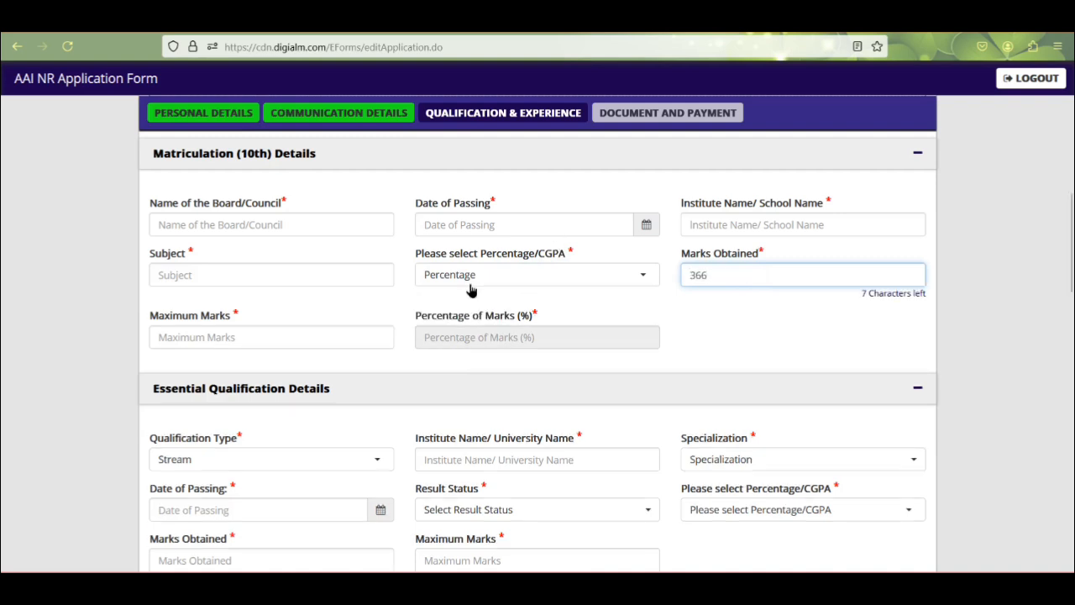
left_click(299, 341)
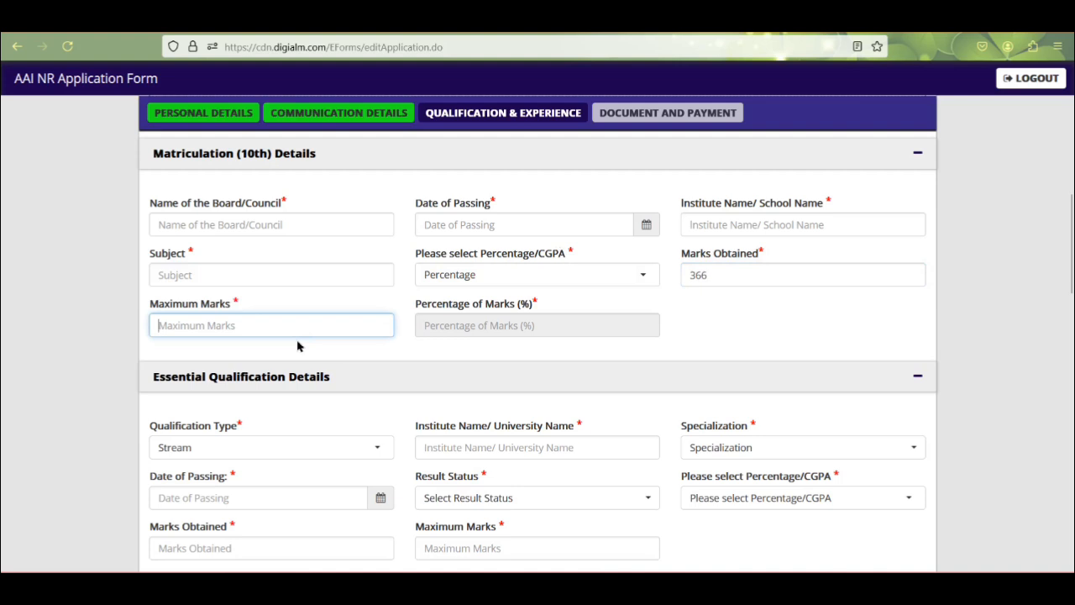
type("5")
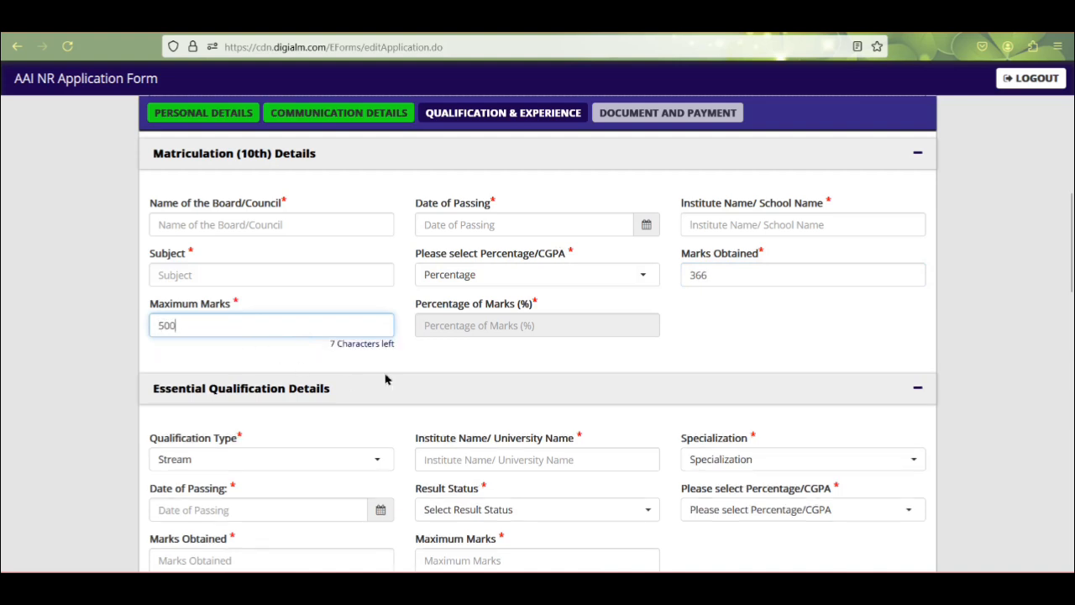
type("00")
left_click(518, 334)
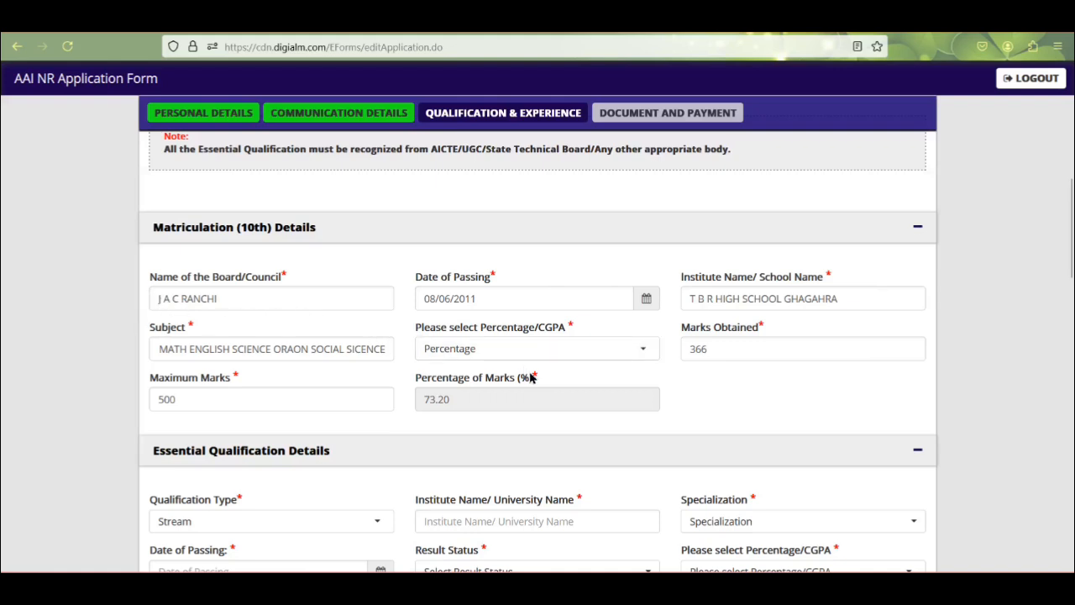
Step: Open the Essential Qualification Type list showing 3 Years Regular Diploma and 12th (Regular)
scroll(516, 387, "down", 5)
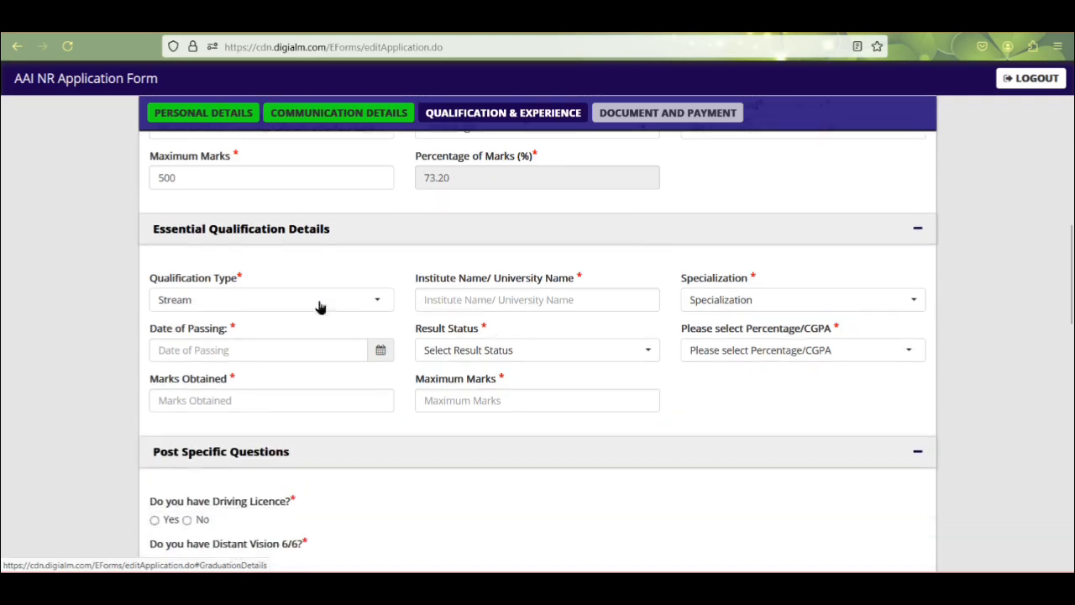
scroll(314, 297, "up", 3)
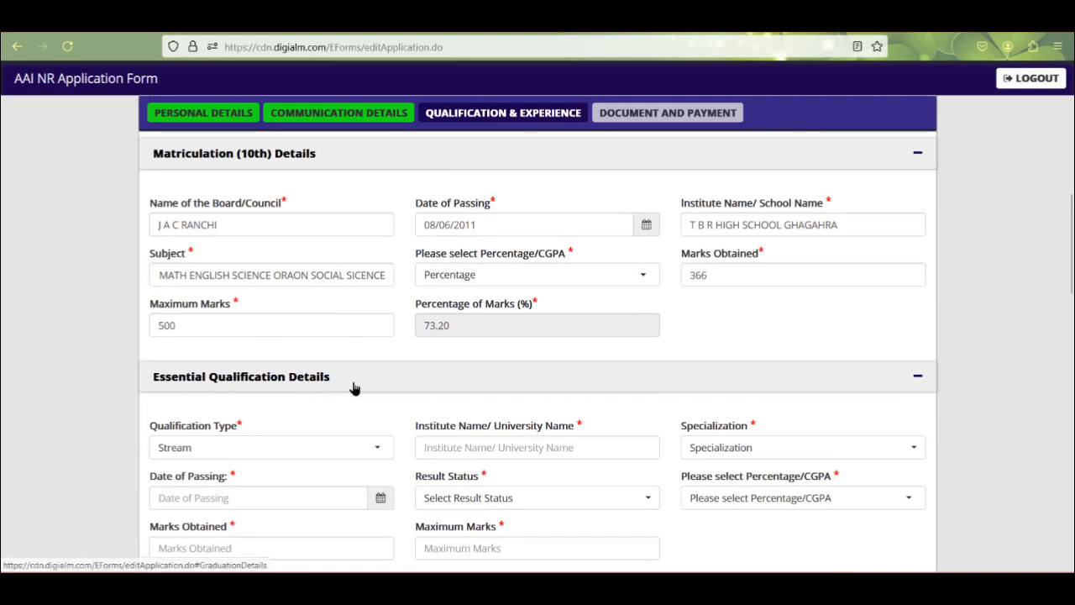
scroll(354, 391, "down", 3)
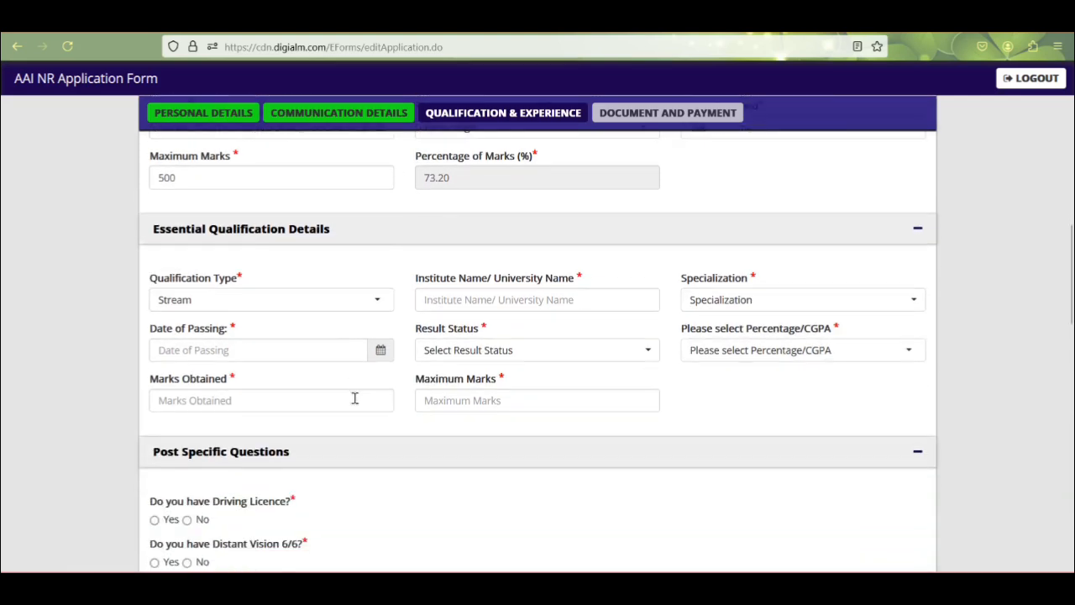
scroll(316, 327, "down", 1)
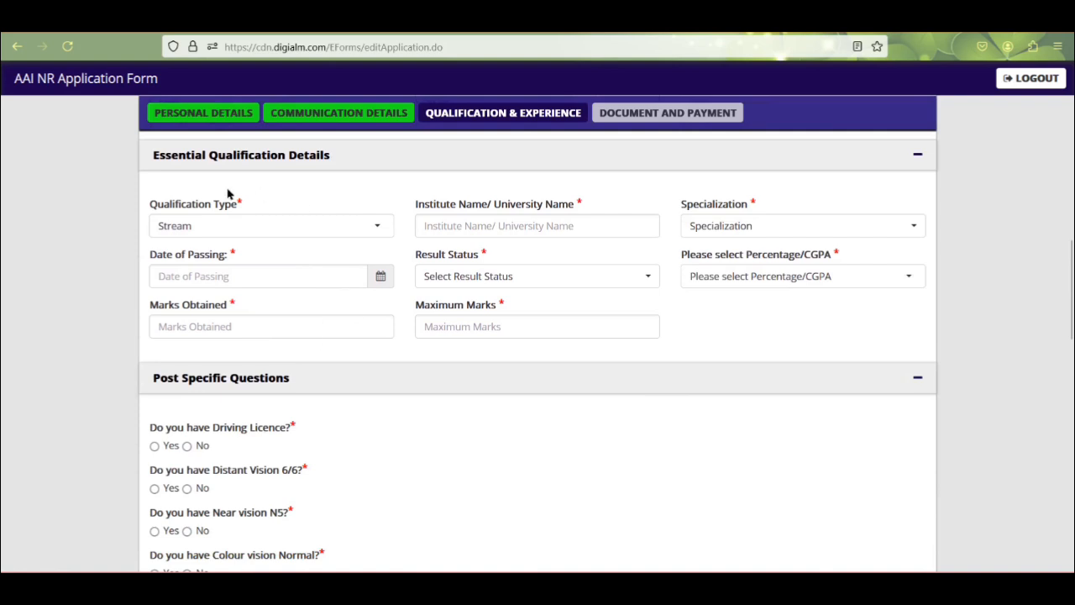
left_click(198, 225)
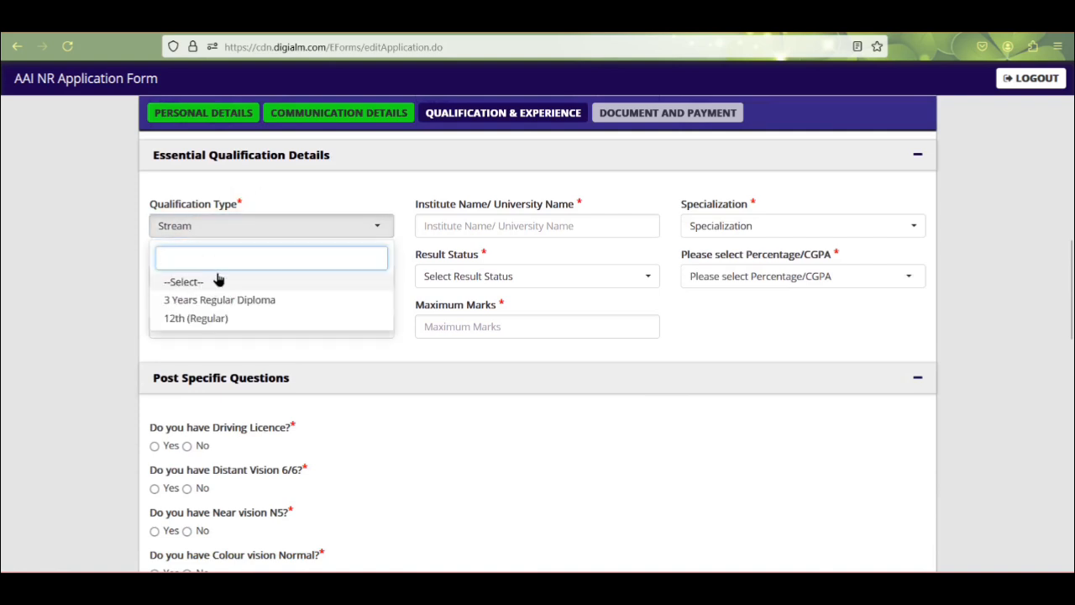
left_click(235, 225)
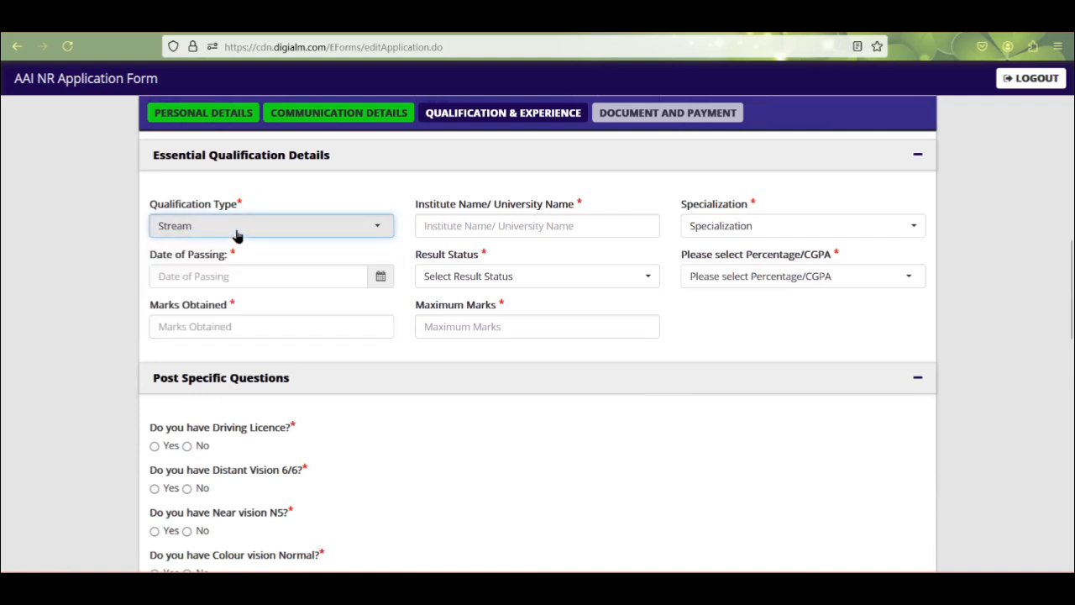
left_click(236, 232)
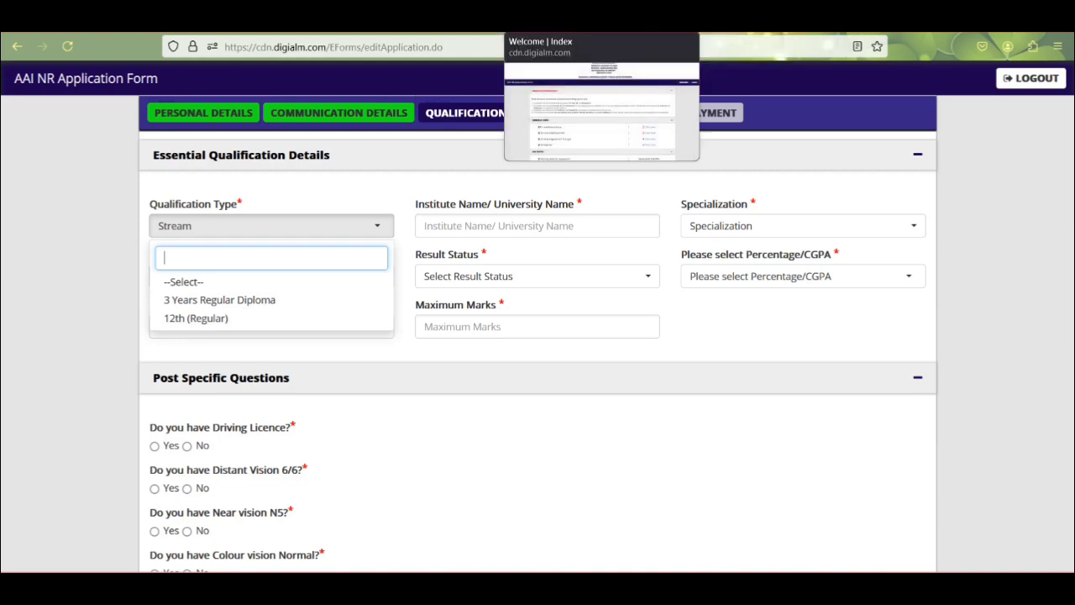
left_click(424, 18)
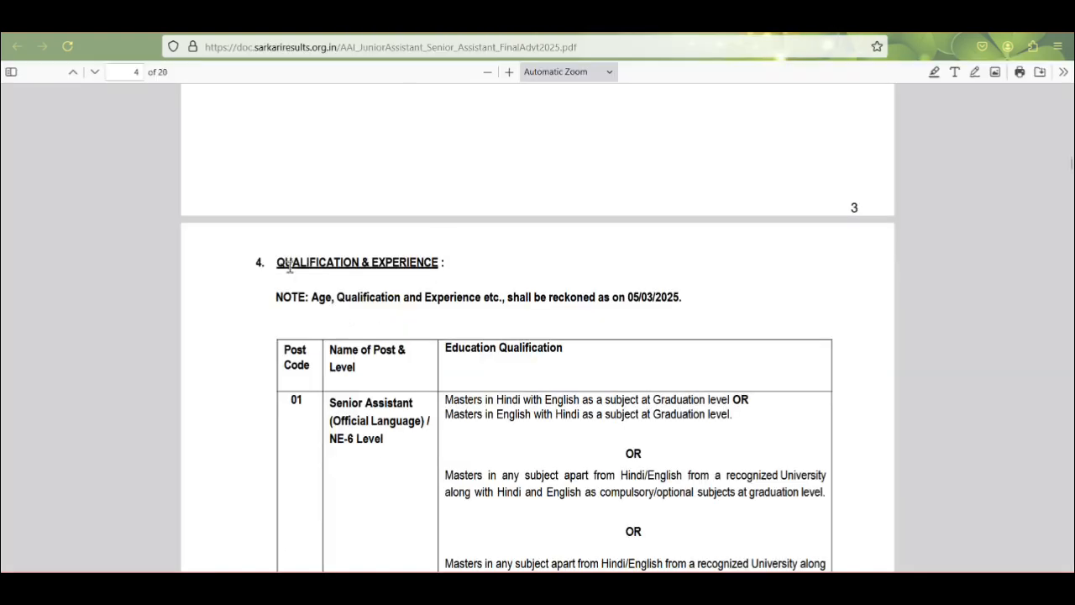
scroll(349, 258, "down", 3)
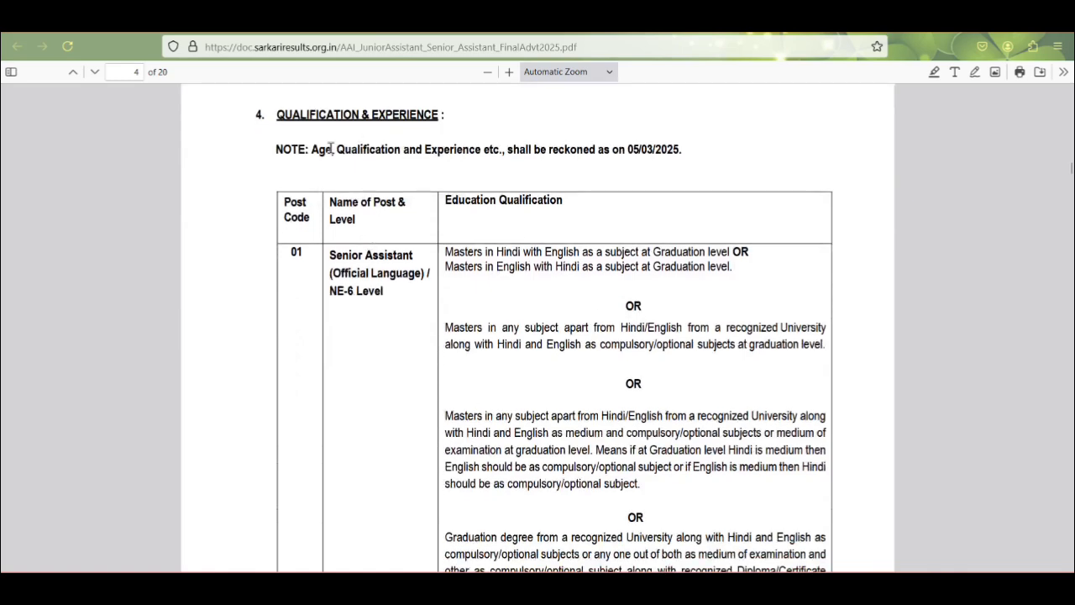
scroll(479, 239, "down", 2)
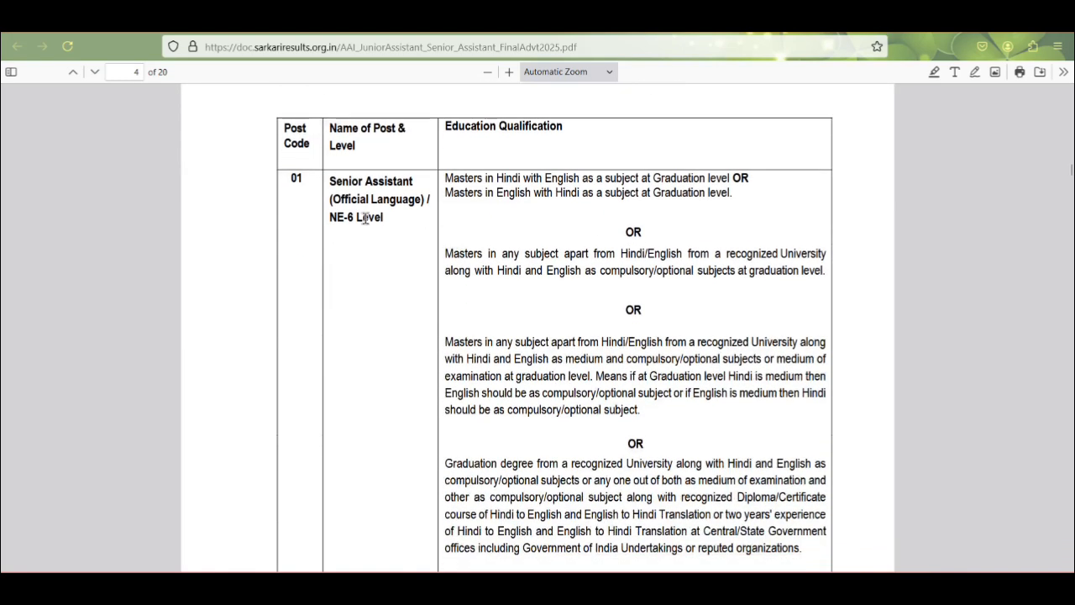
scroll(387, 229, "down", 12)
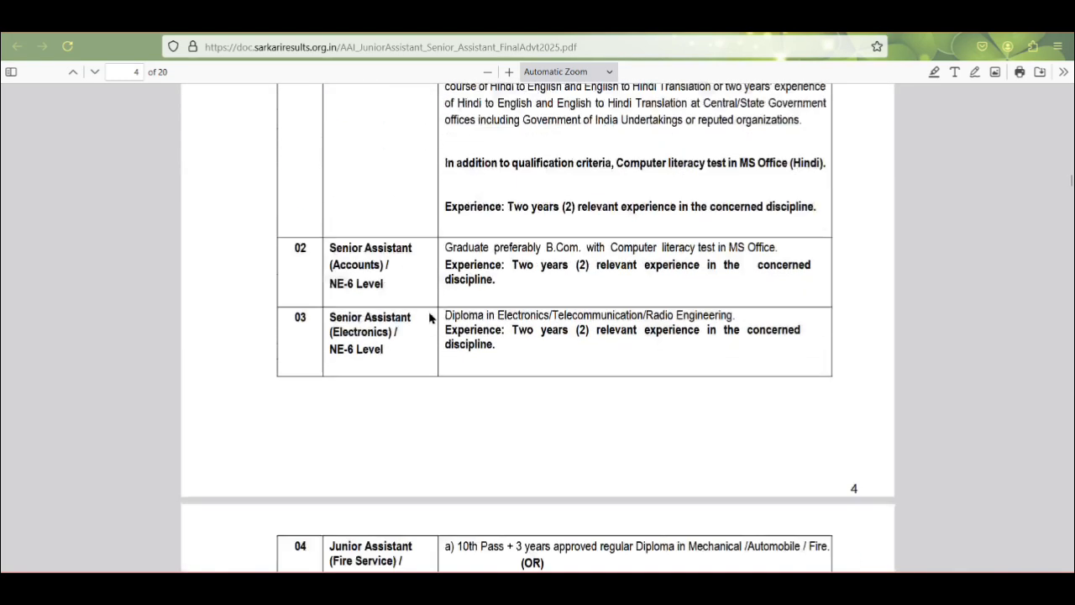
scroll(435, 340, "down", 2)
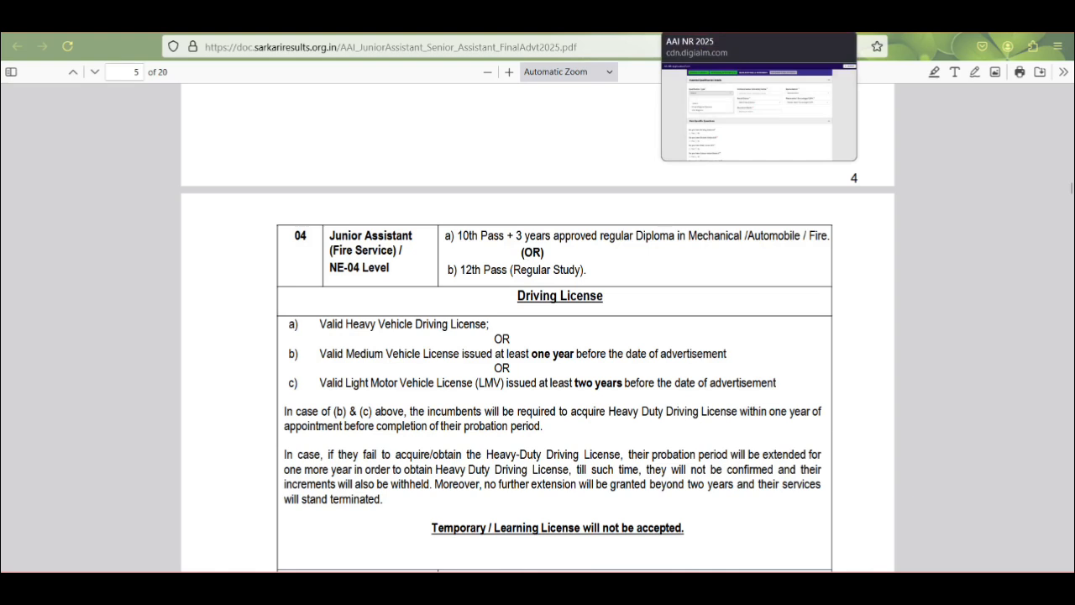
left_click(735, 20)
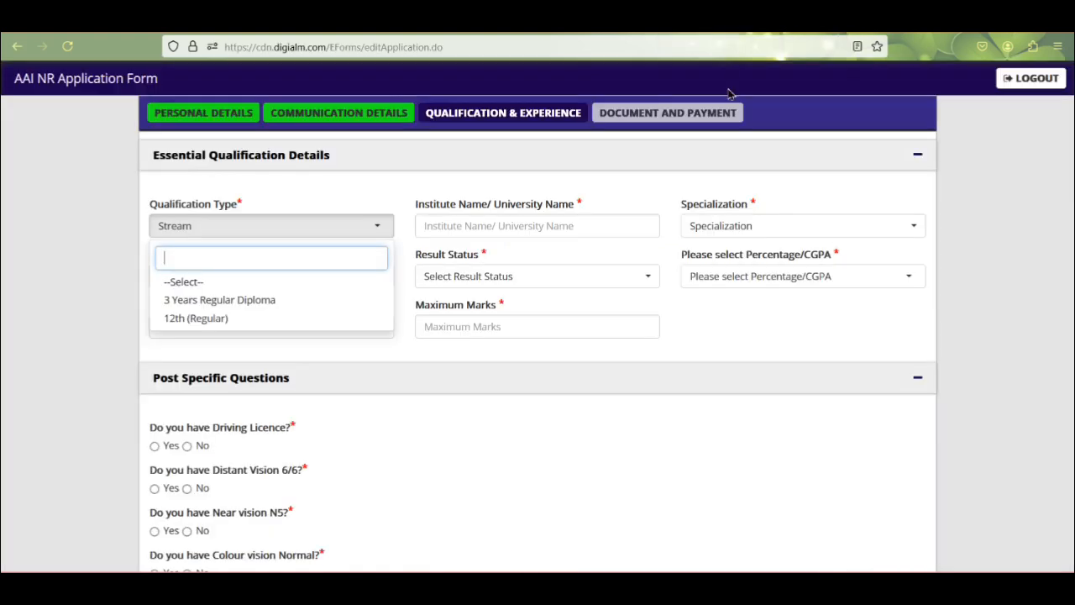
Step: Choose 12th (Regular), enter the specialization, and set the result to Passed with Percentage scoring
left_click(204, 319)
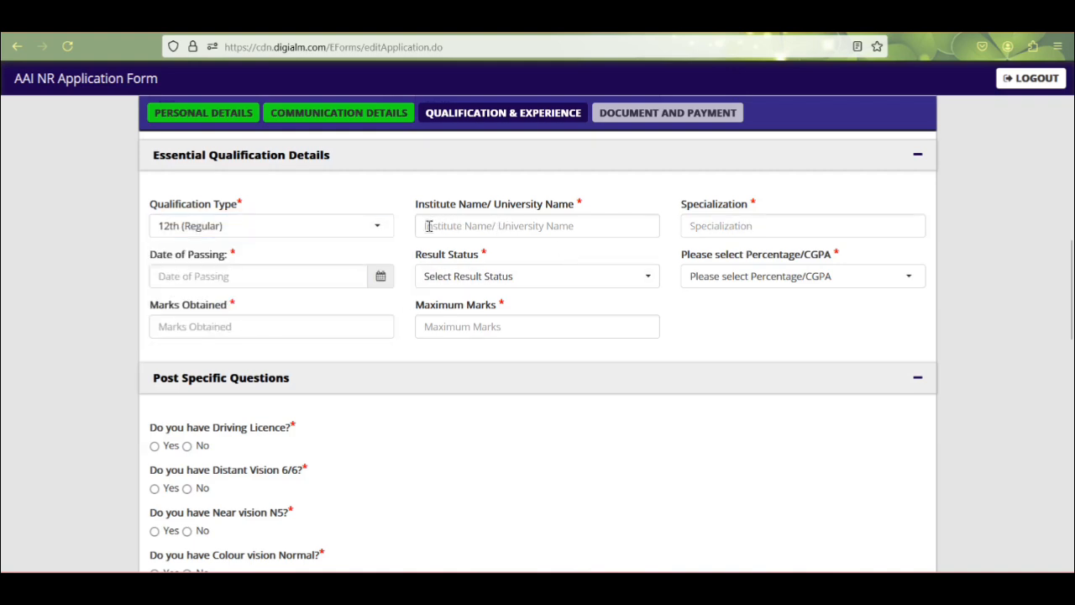
left_click(764, 227)
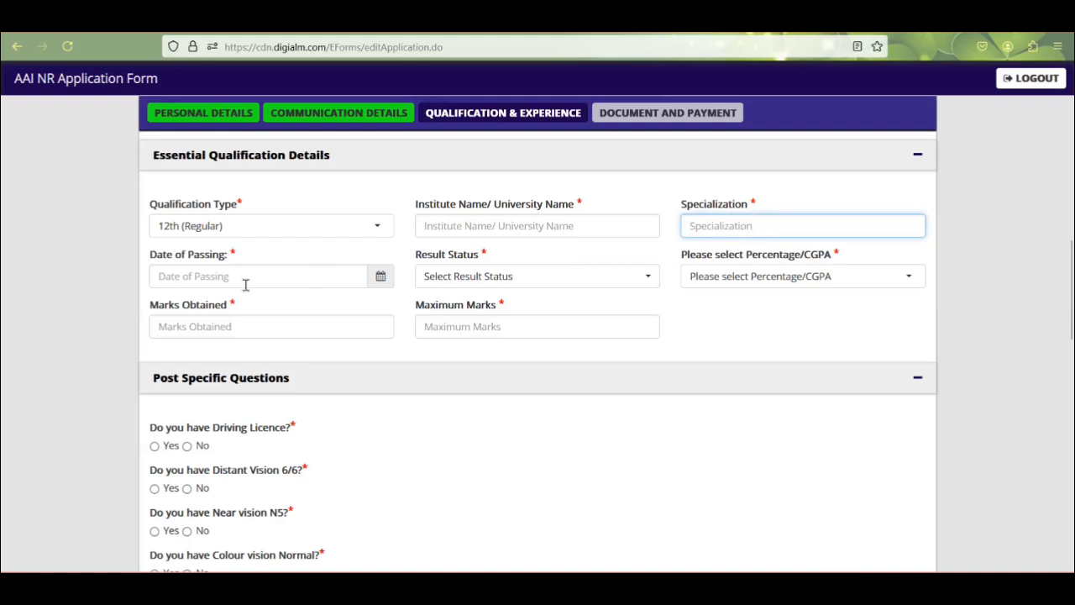
left_click(485, 276)
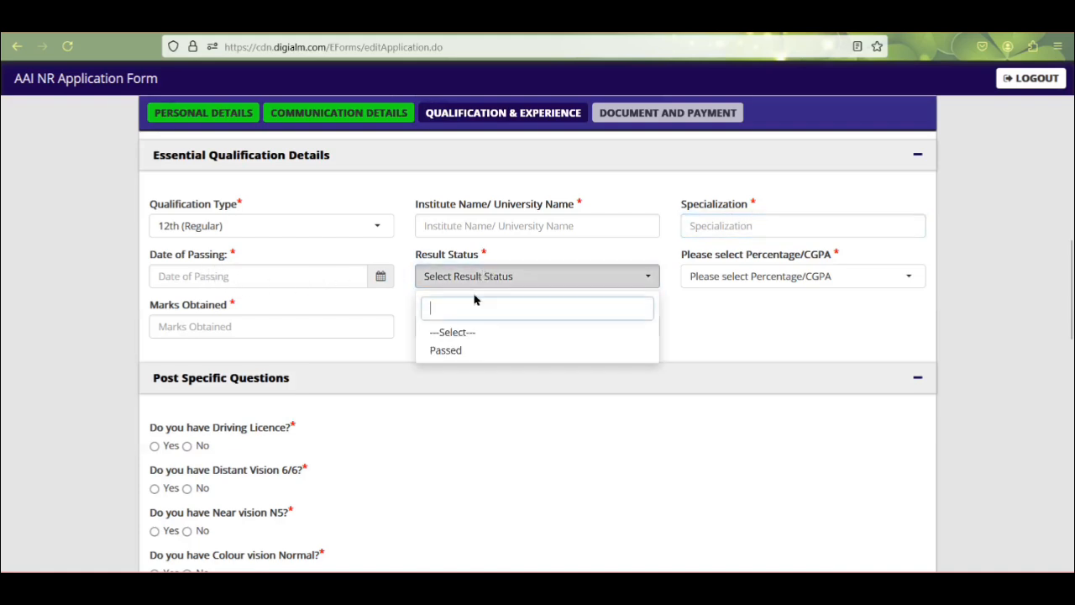
left_click(456, 352)
left_click(717, 277)
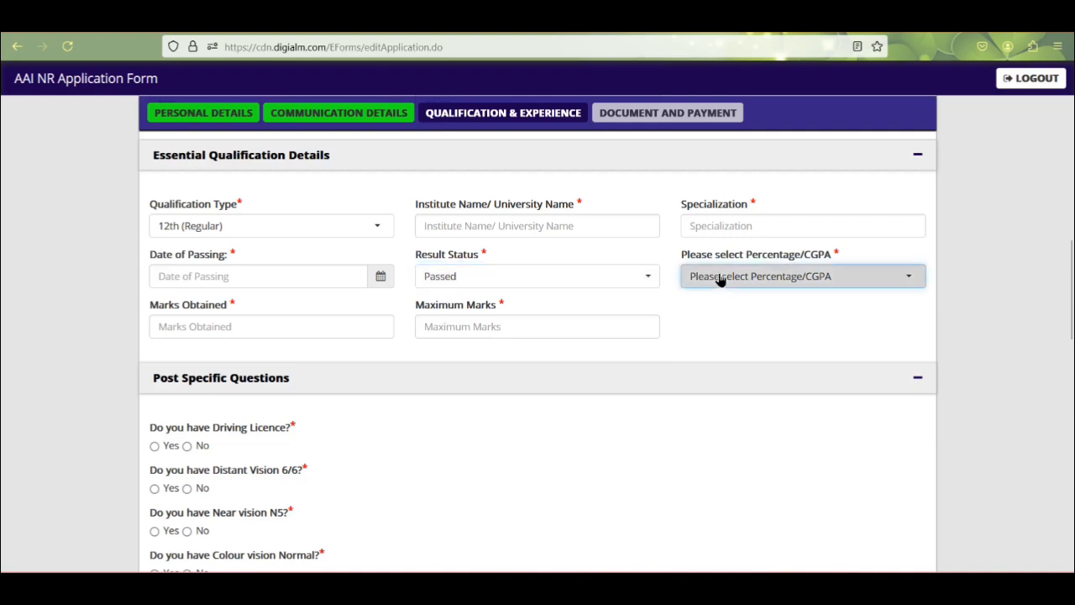
left_click(724, 356)
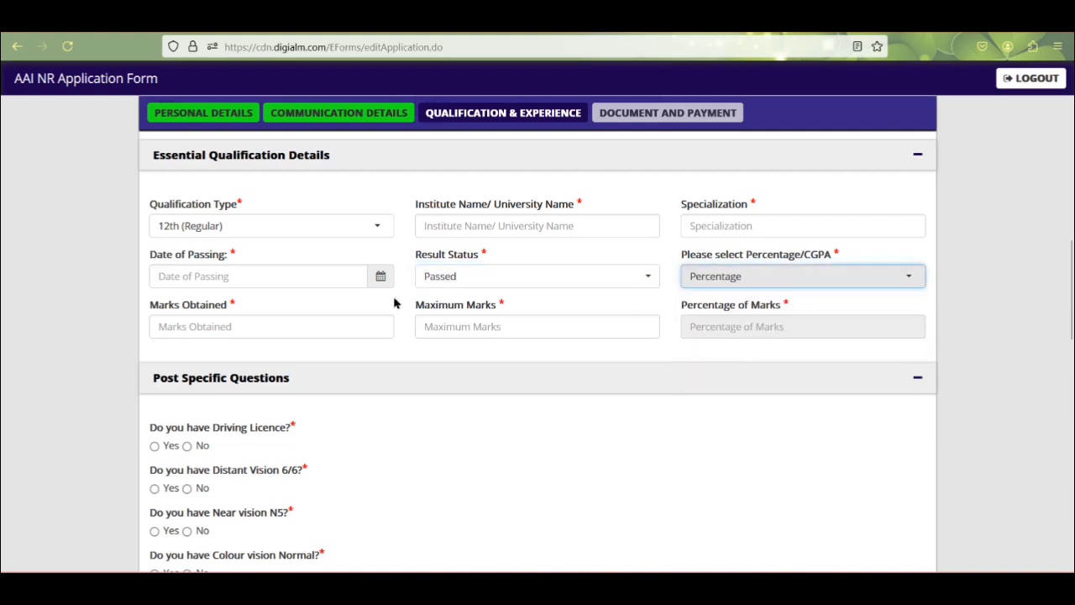
Step: Enter 344 marks out of 500 so the percentage fills in as 68.80
left_click(202, 332)
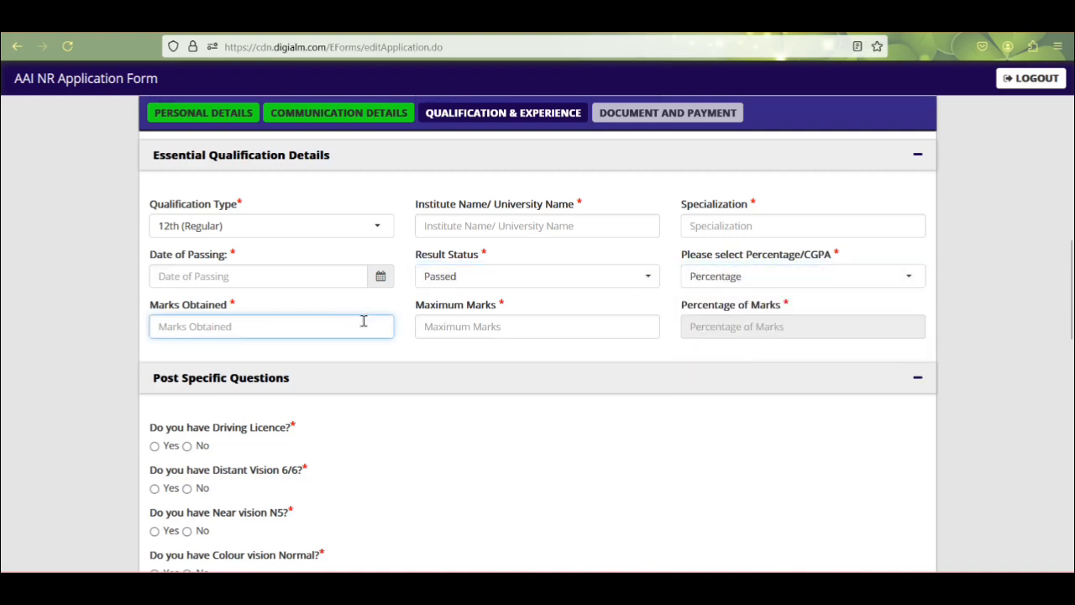
type("344")
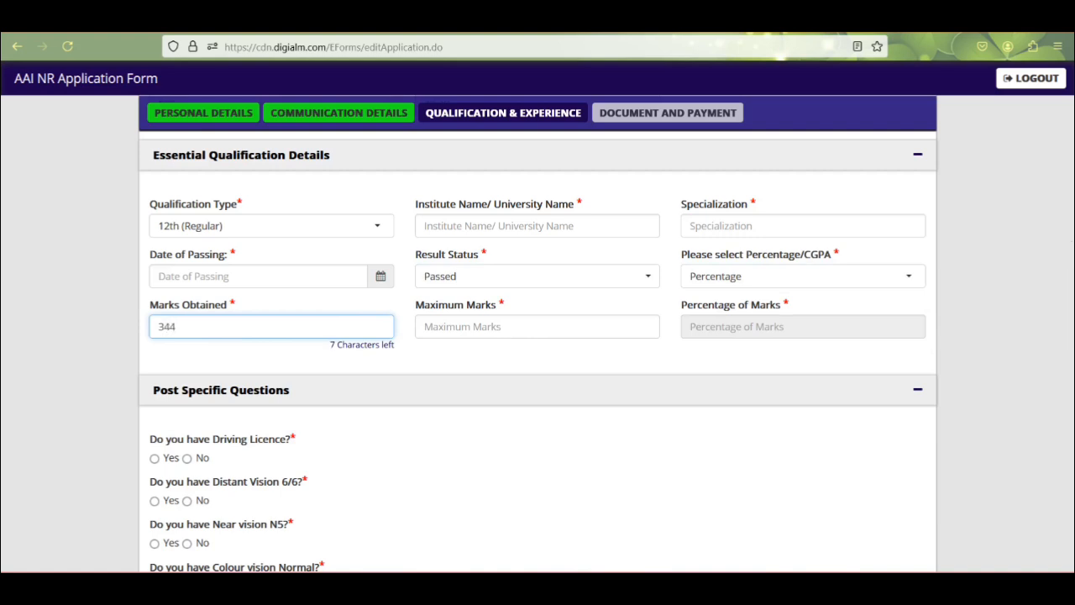
key("Tab")
type("5")
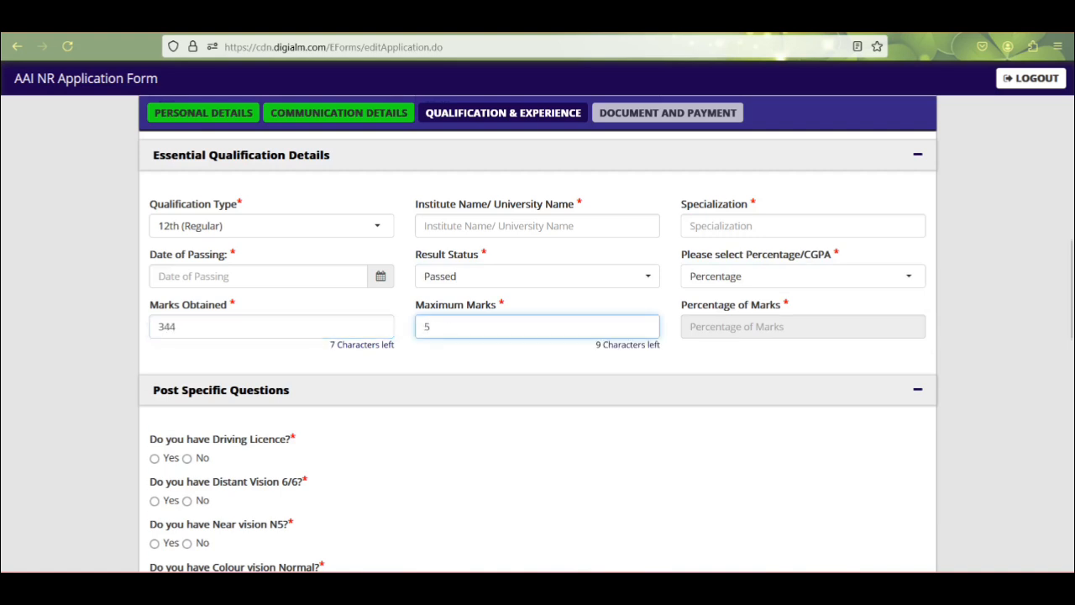
key("Tab")
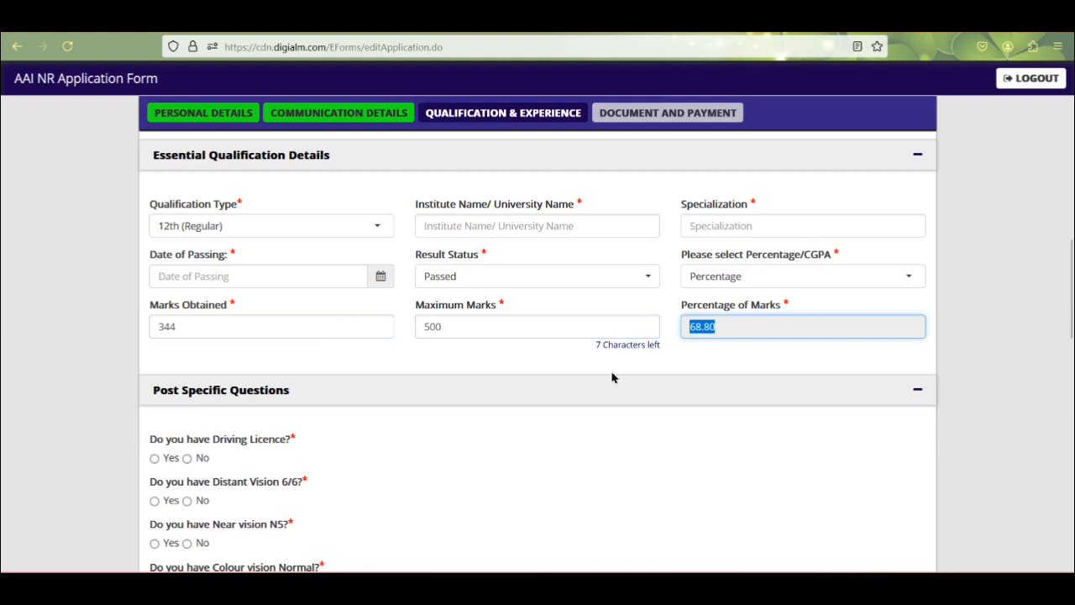
left_click(751, 338)
scroll(856, 471, "down", 3)
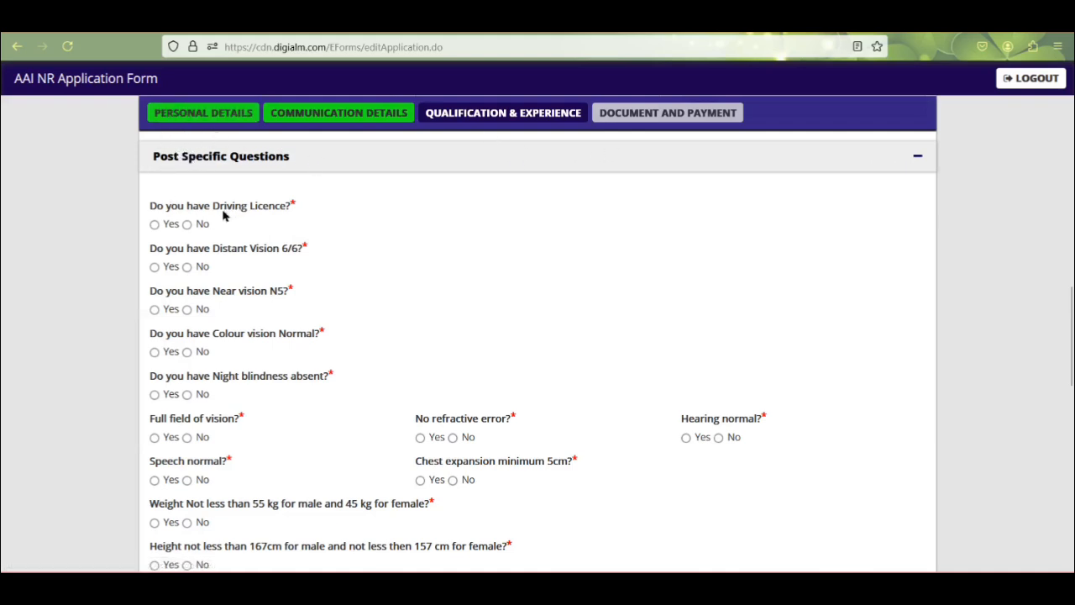
Step: Answer Yes to holding a driving licence, choose LMV and fill in the licence details
left_click(155, 225)
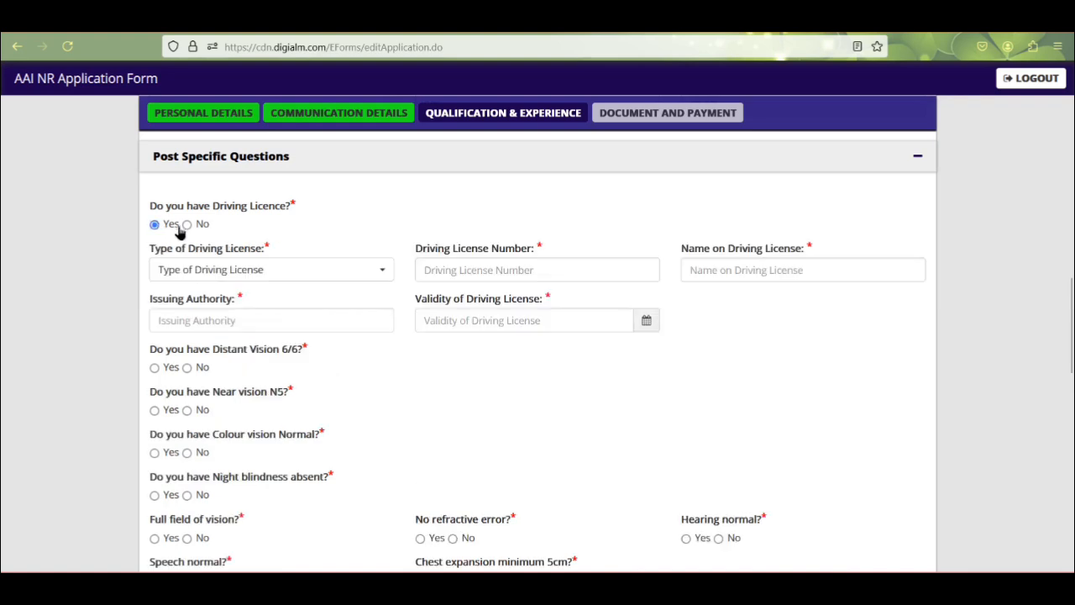
left_click(187, 225)
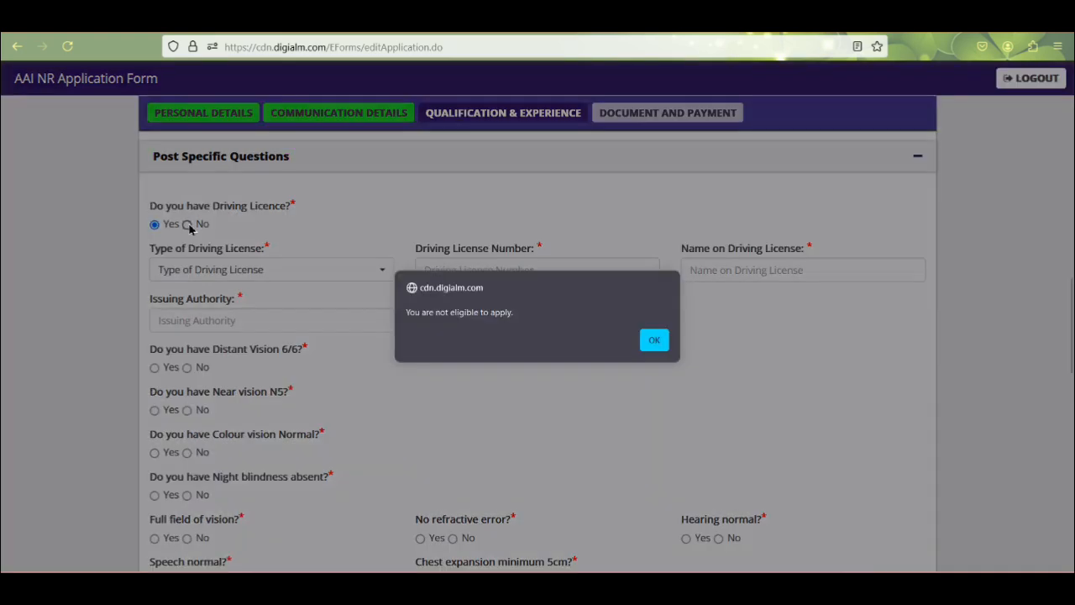
left_click(654, 341)
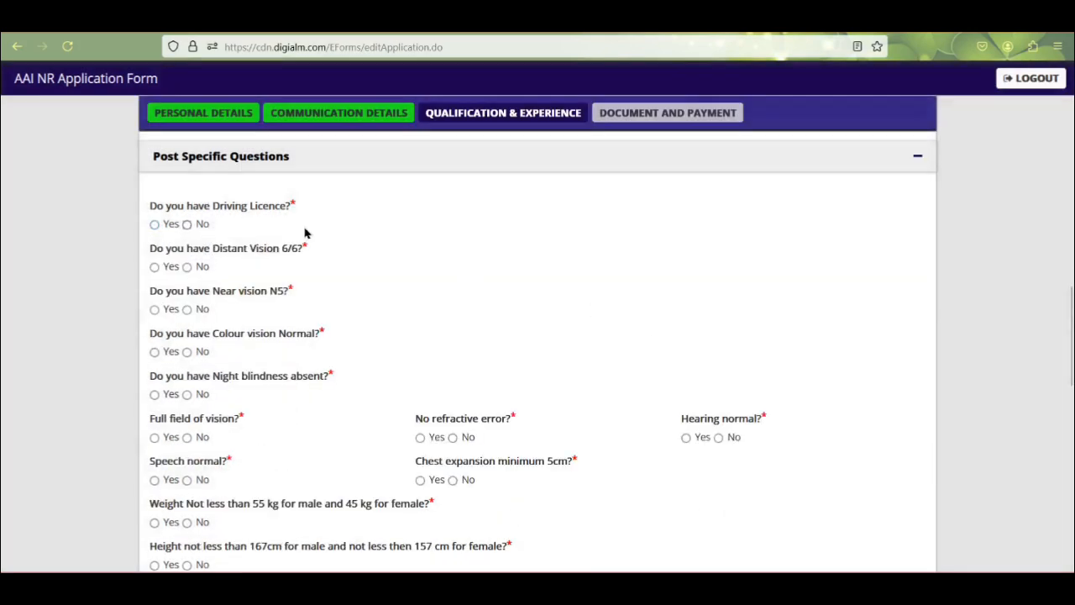
left_click(156, 224)
left_click(247, 271)
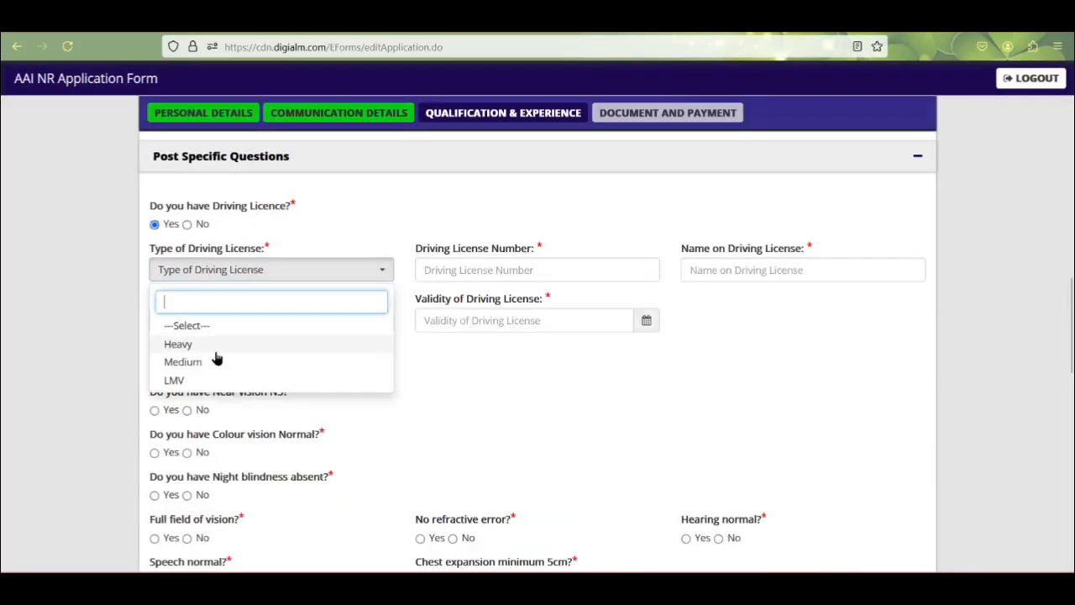
left_click(178, 382)
left_click(487, 278)
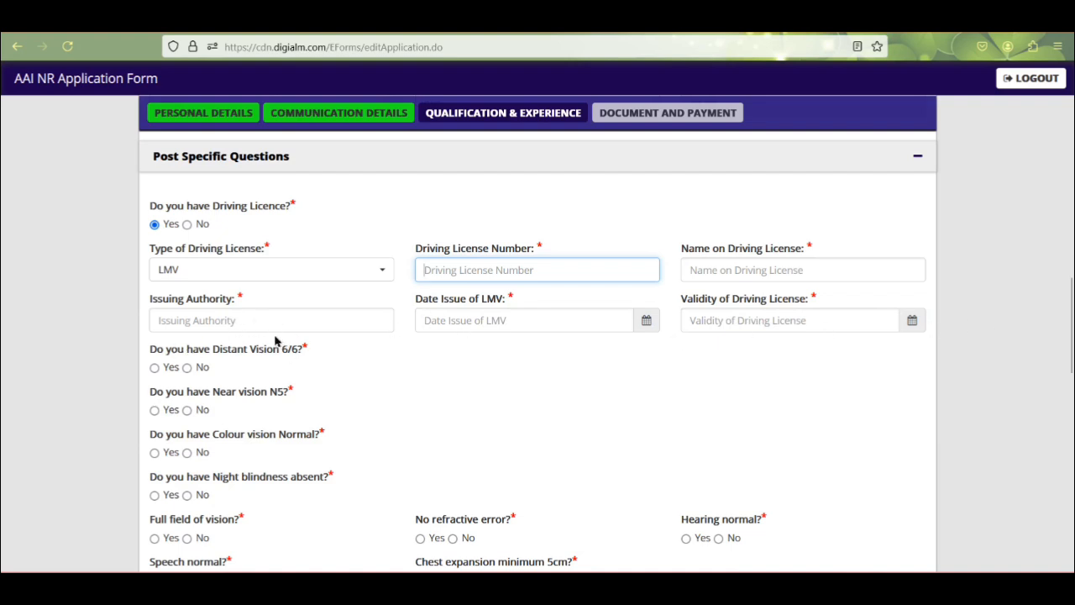
scroll(280, 330, "down", 3)
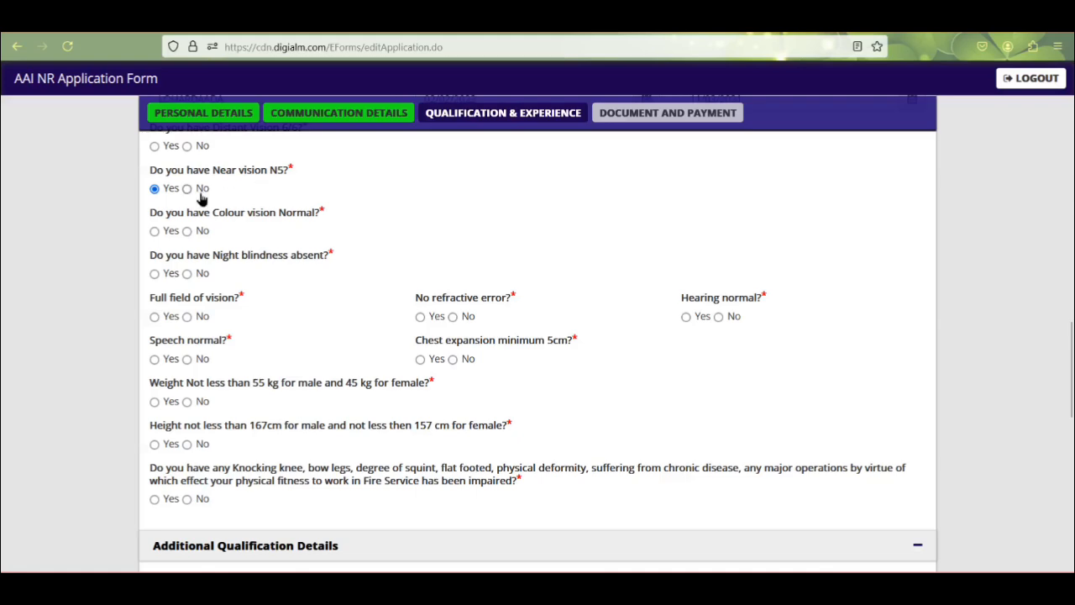
scroll(200, 204, "up", 1)
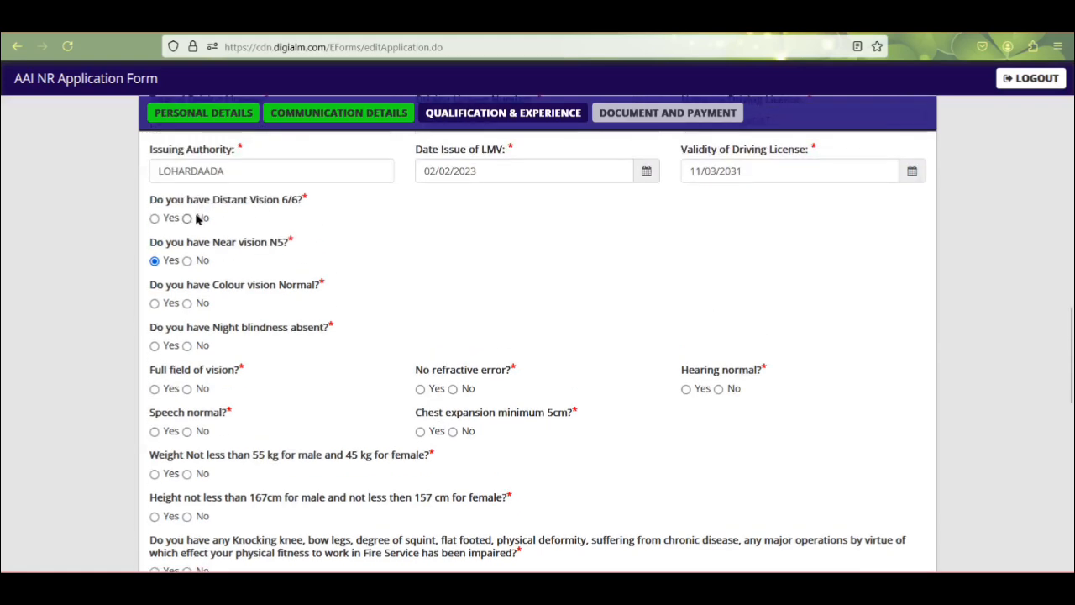
scroll(196, 216, "down", 1)
scroll(197, 216, "up", 1)
scroll(190, 231, "down", 1)
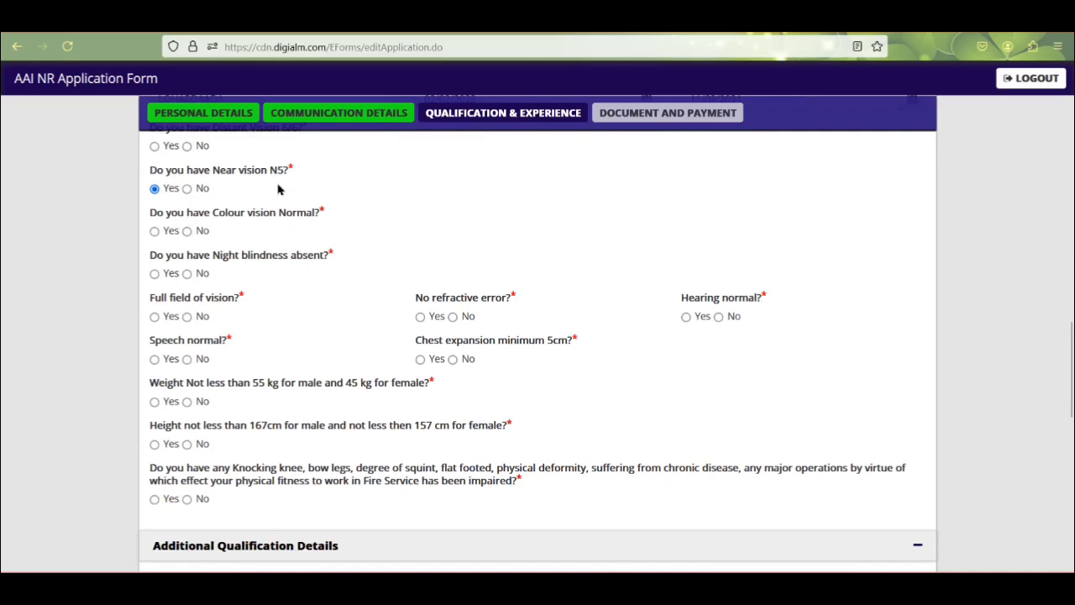
scroll(265, 196, "up", 1)
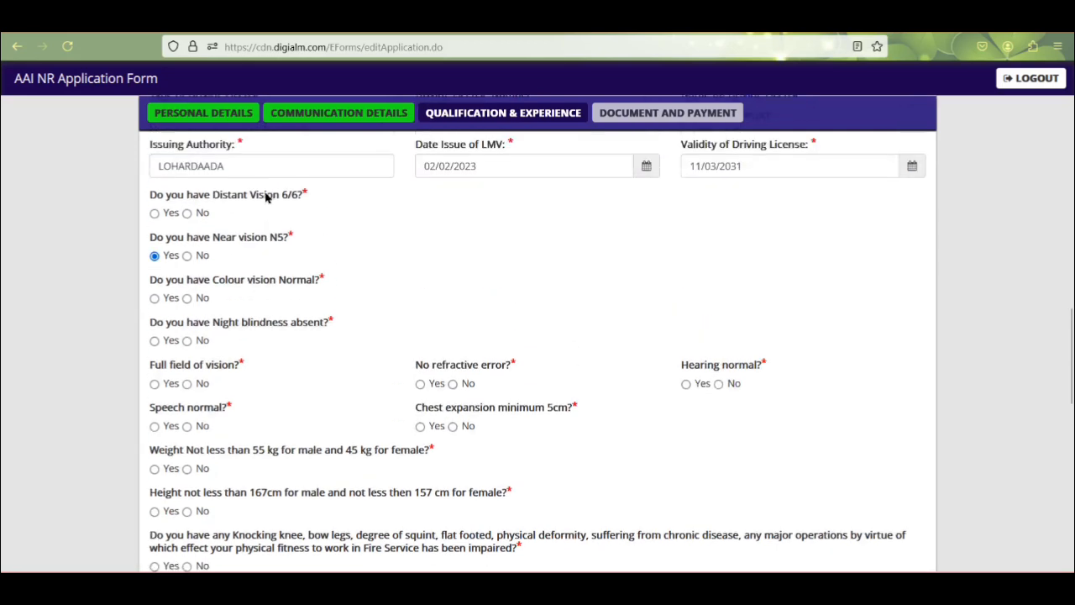
Step: Answer Yes to all the vision, refractive error, hearing and speech checks
left_click(154, 220)
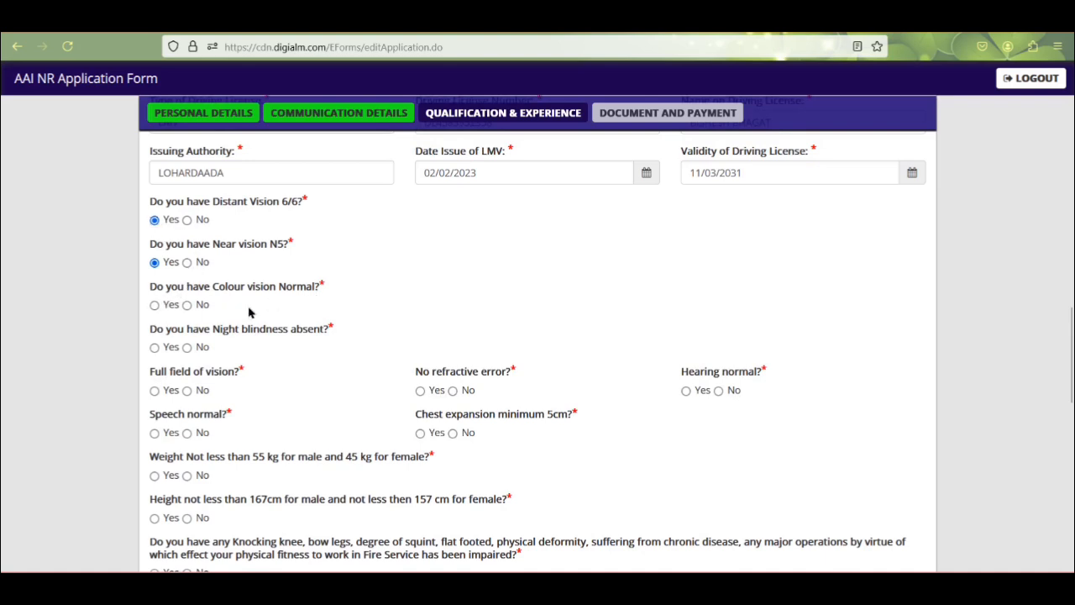
left_click(155, 304)
left_click(155, 348)
scroll(180, 349, "down", 2)
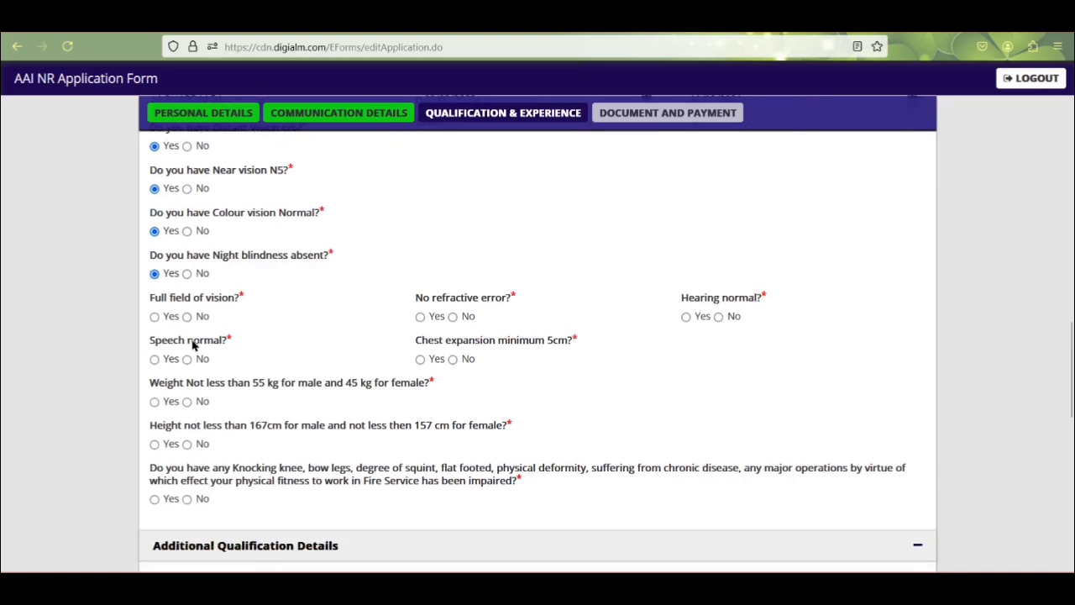
left_click(154, 317)
left_click(420, 317)
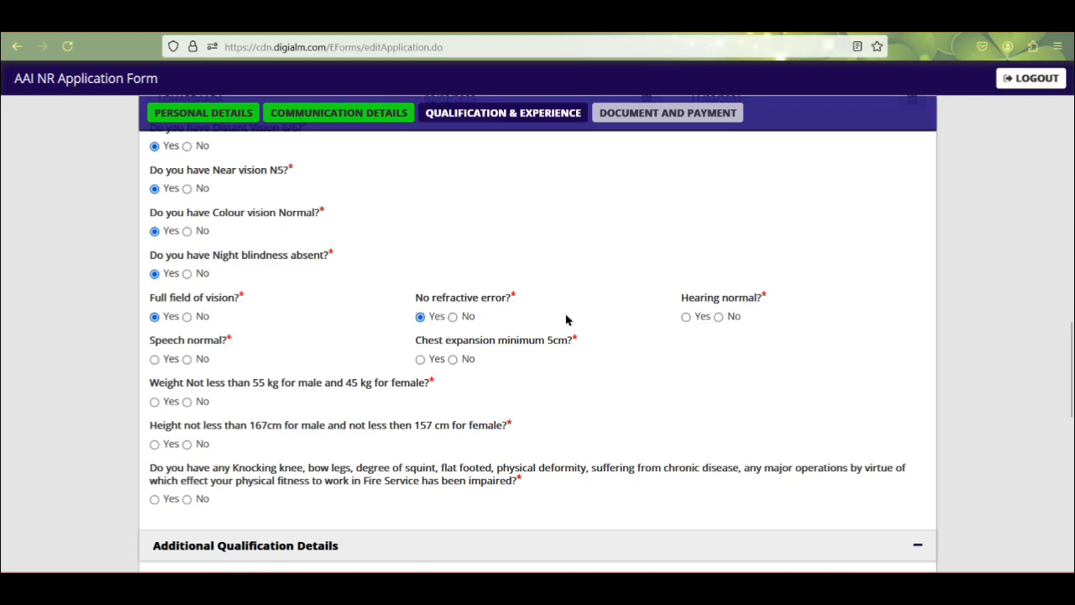
left_click(686, 317)
left_click(155, 359)
Step: Answer Yes to chest expansion, weight and height, and No to physical deformity
left_click(453, 359)
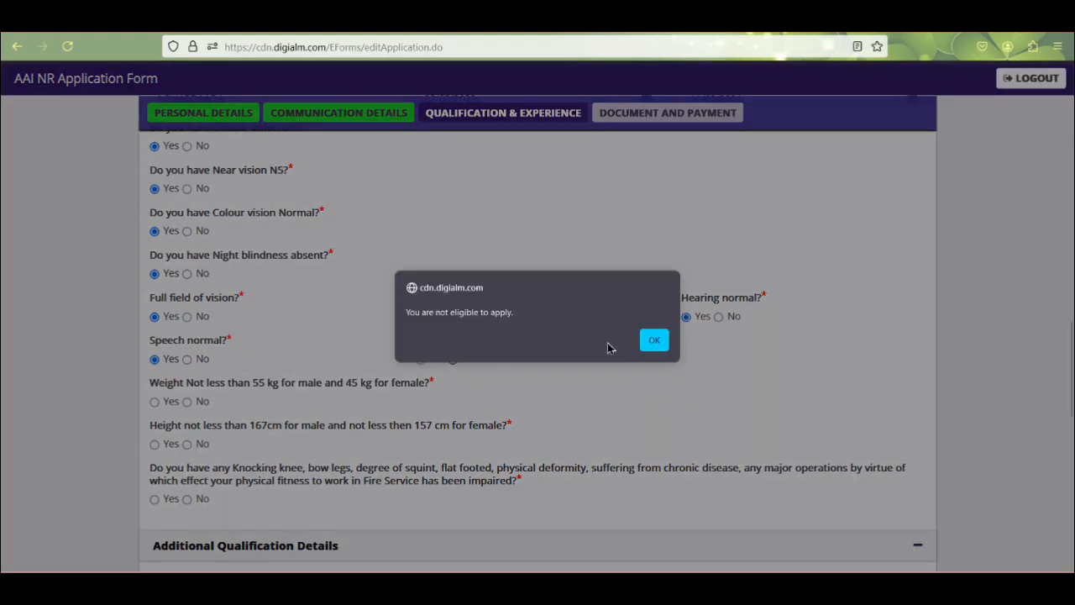
left_click(651, 338)
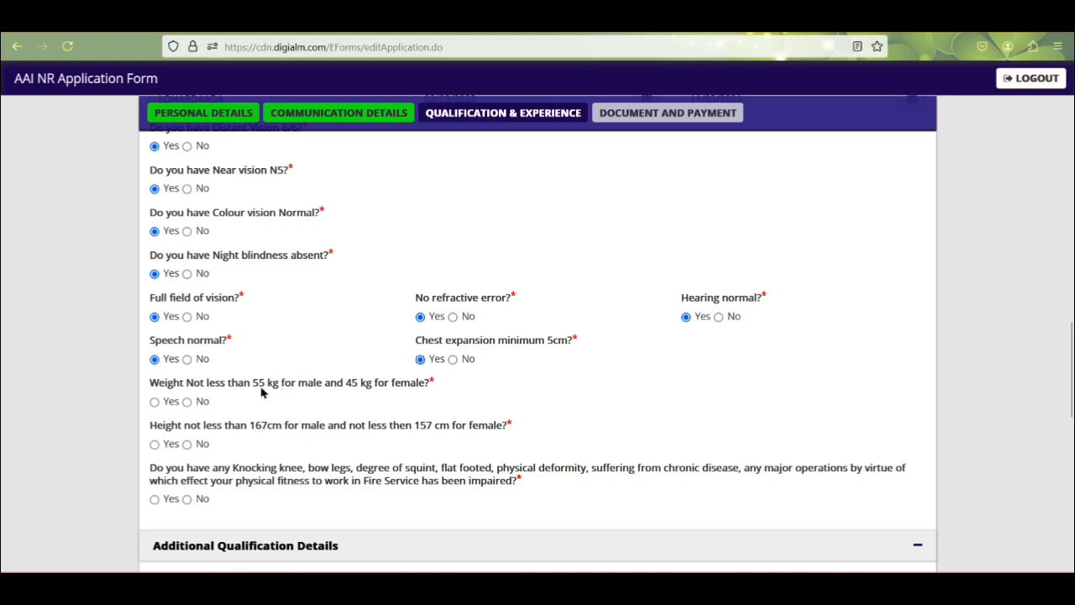
left_click(155, 403)
left_click(155, 444)
scroll(185, 500, "down", 2)
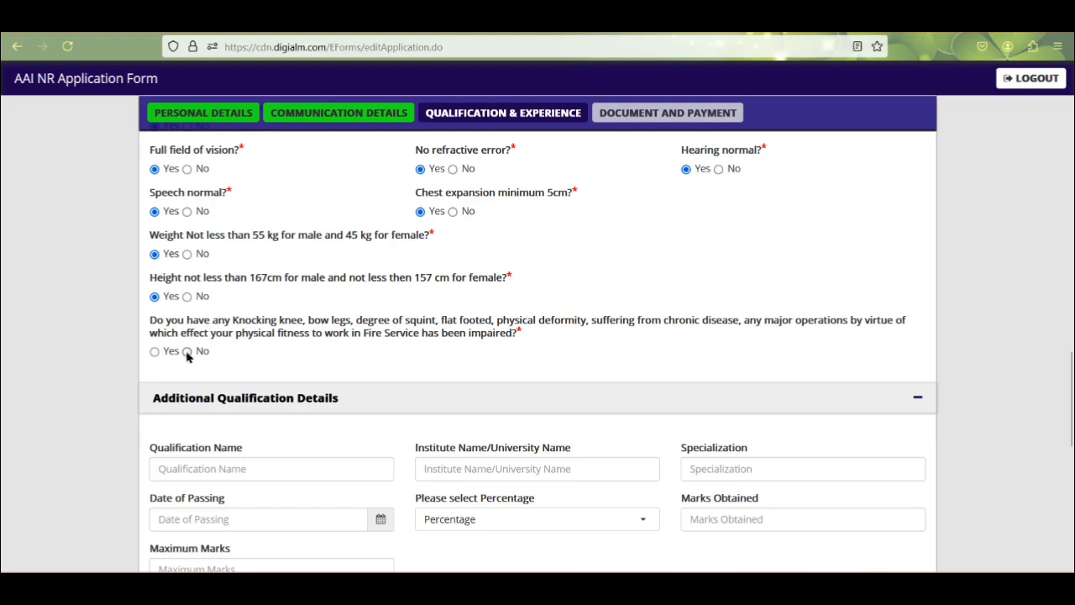
left_click(154, 352)
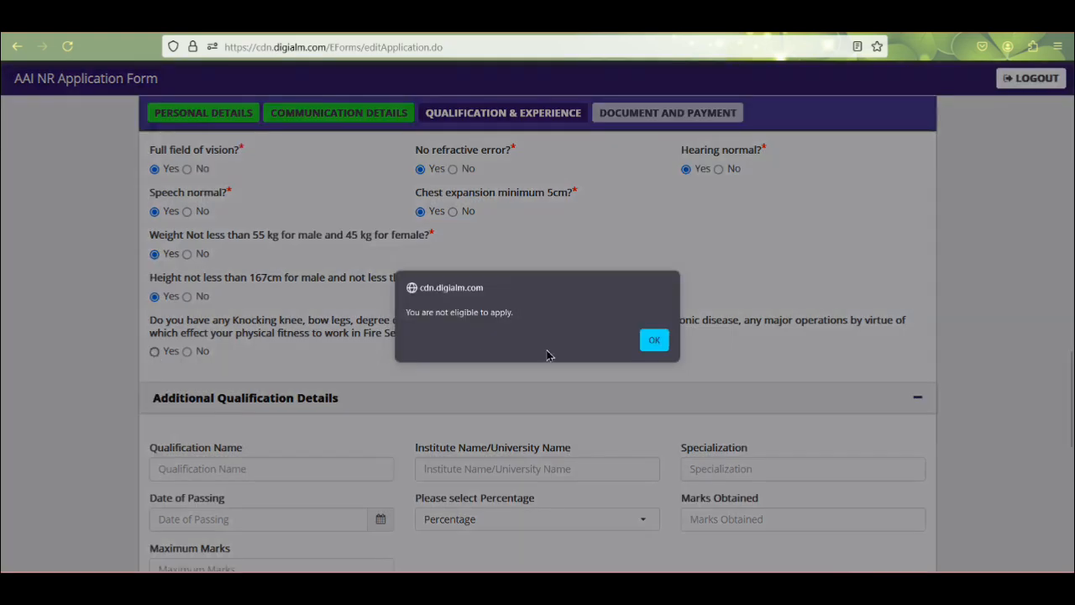
left_click(654, 340)
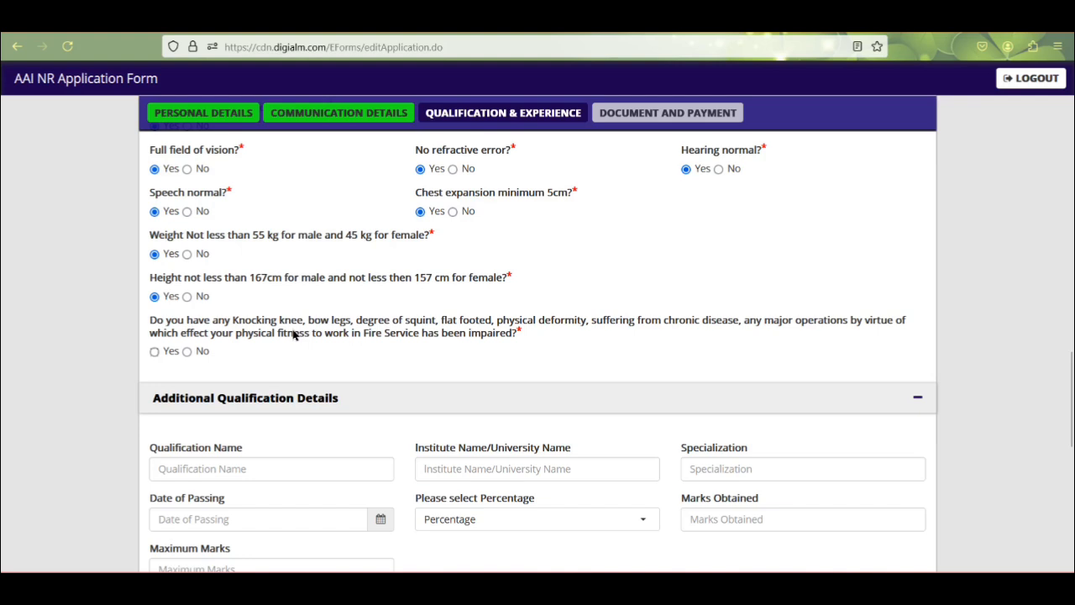
left_click(188, 352)
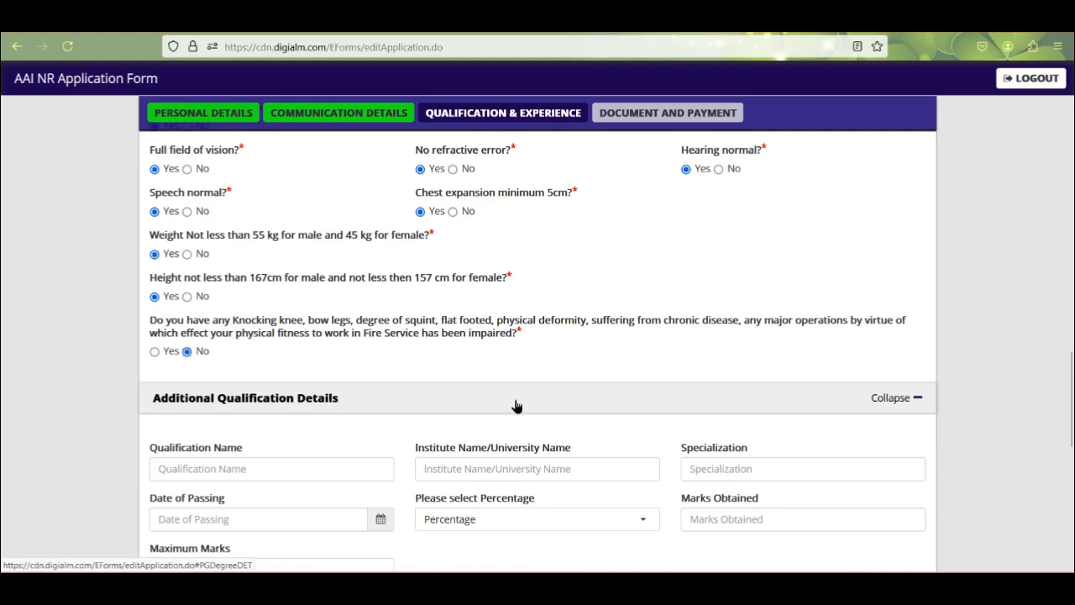
Step: Set the Experience Details organisation type to PSB/Govt/PSU/CPSE
scroll(408, 393, "down", 2)
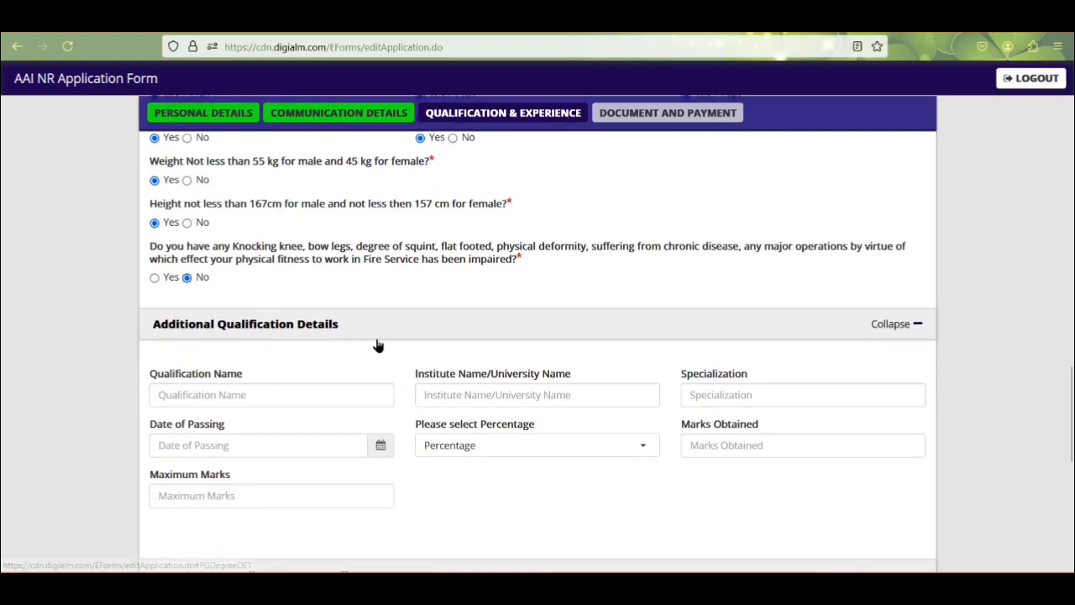
scroll(377, 346, "down", 1)
scroll(377, 346, "down", 2)
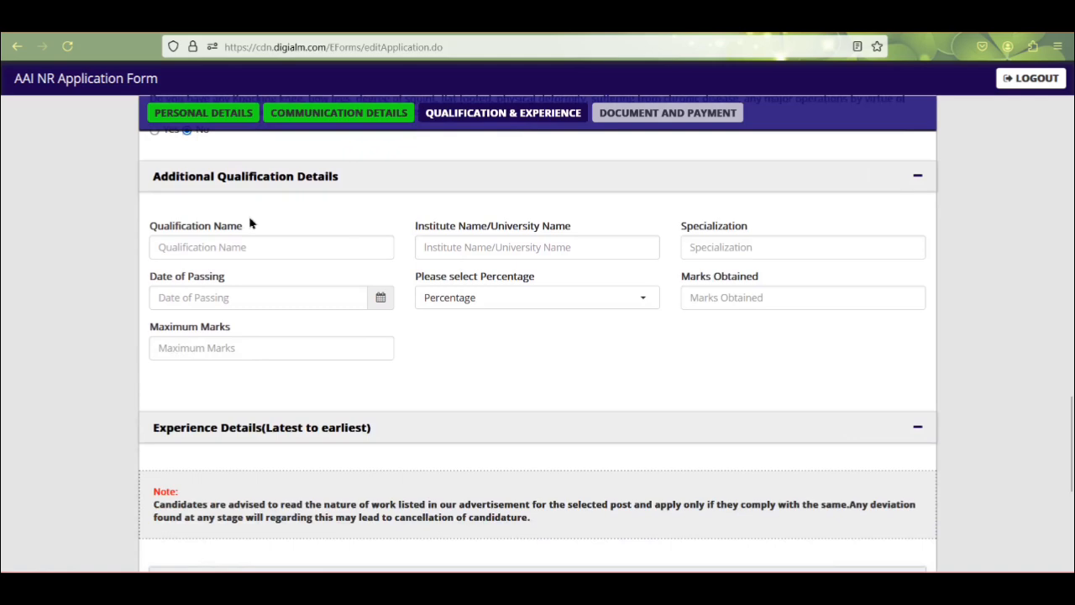
scroll(321, 423, "down", 3)
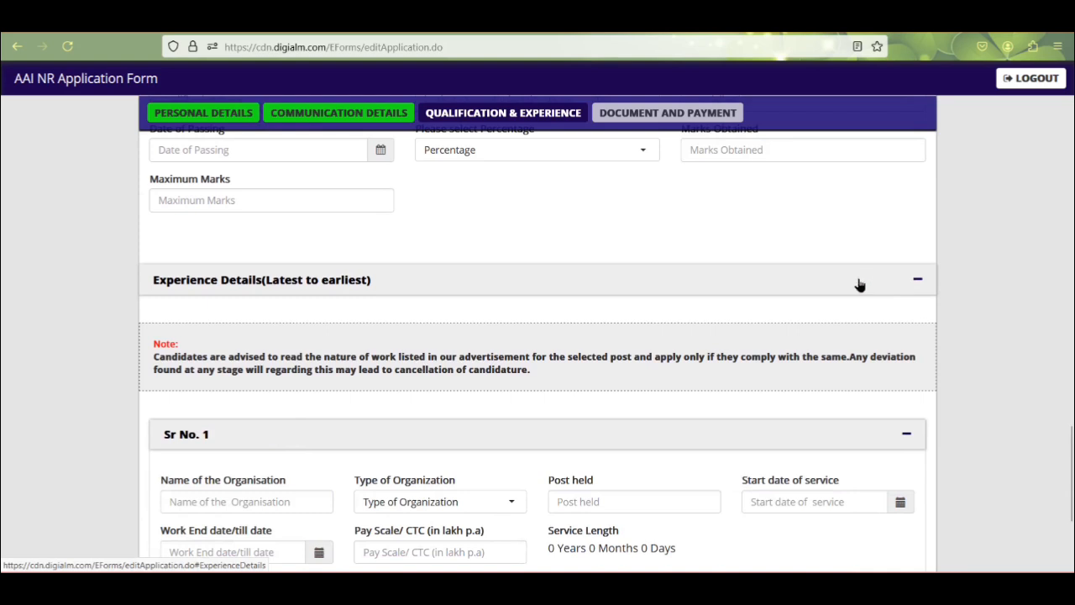
left_click(233, 296)
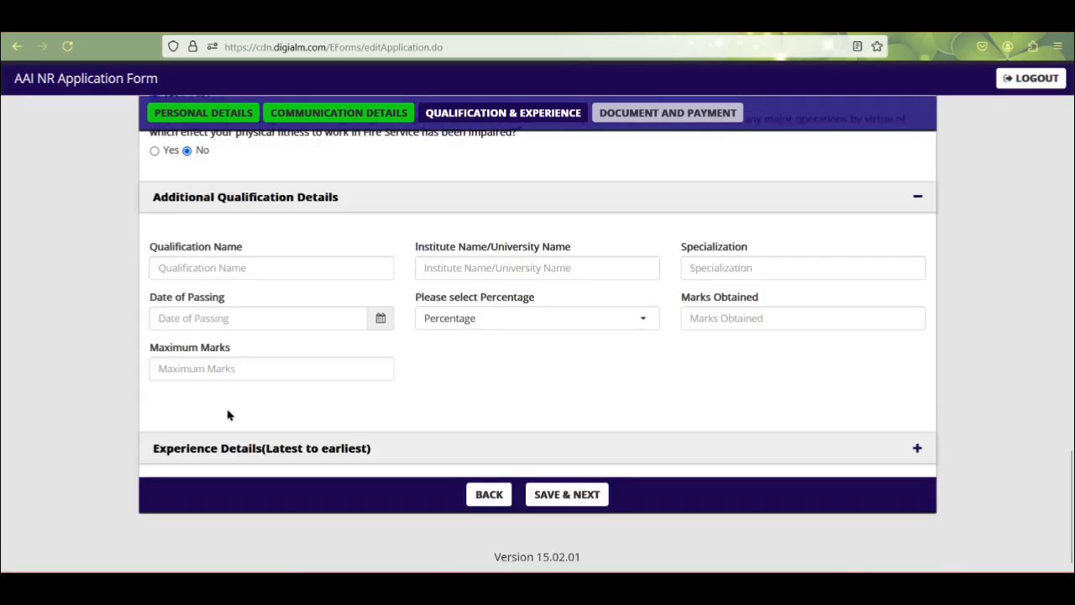
left_click(916, 450)
scroll(292, 496, "down", 3)
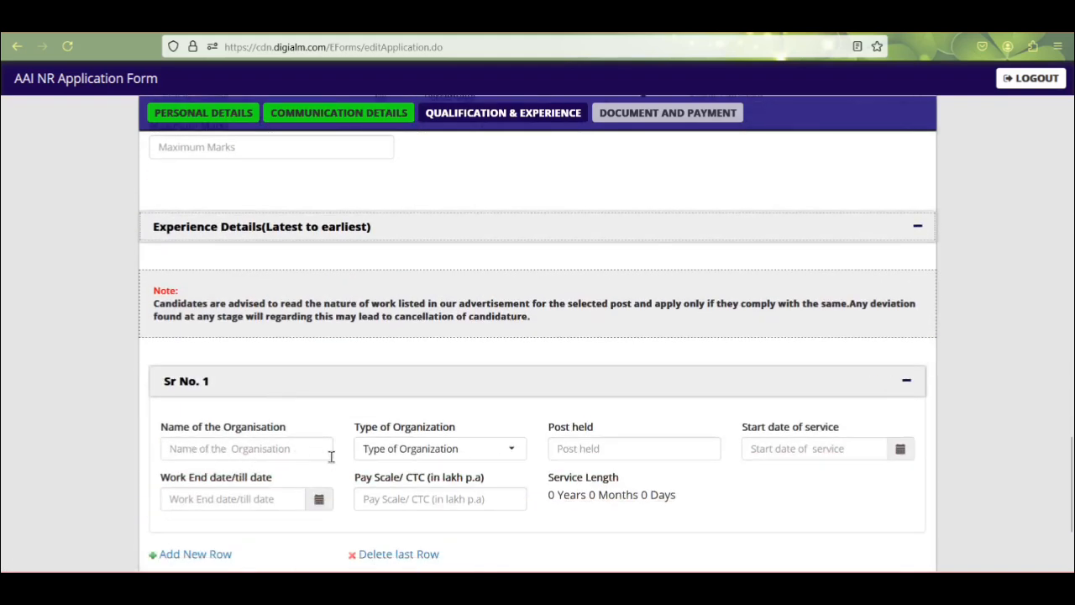
left_click(449, 456)
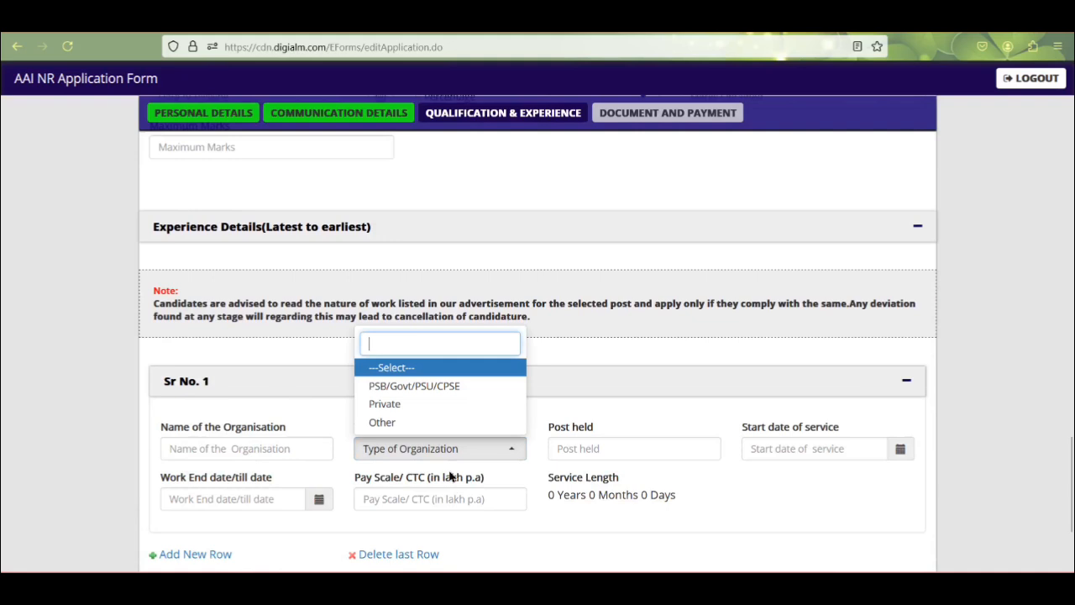
left_click(422, 387)
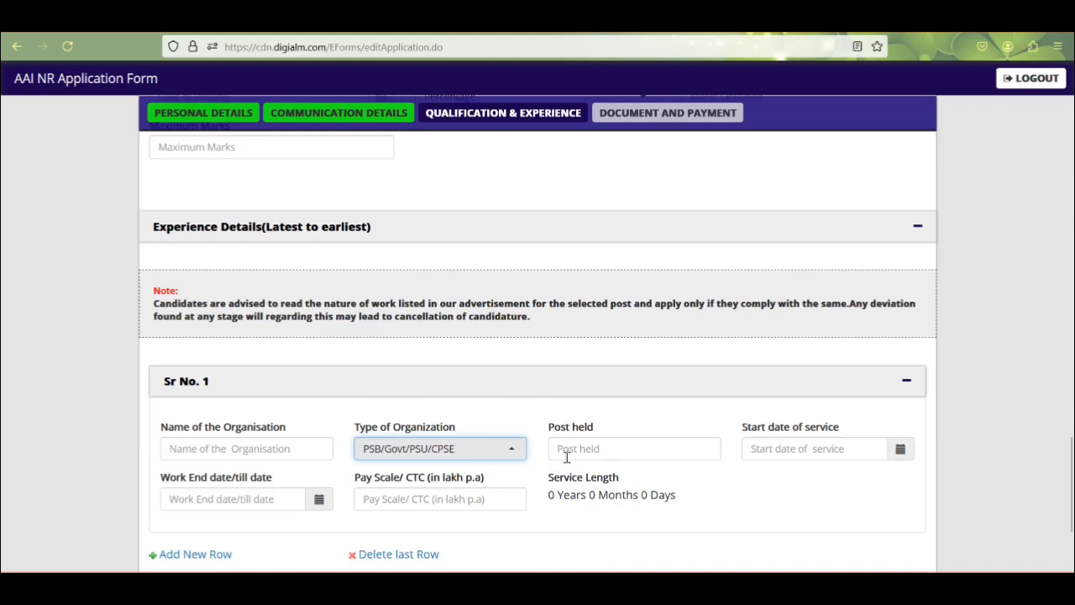
Step: Save the Qualification & Experience page to move on to Document and Payment
scroll(826, 450, "down", 1)
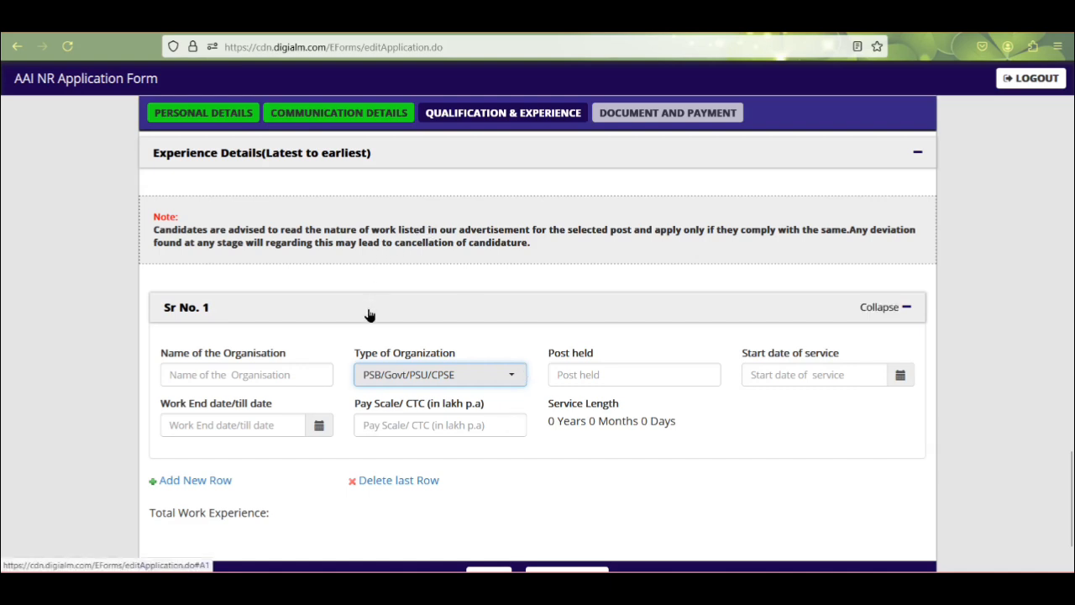
left_click(370, 483)
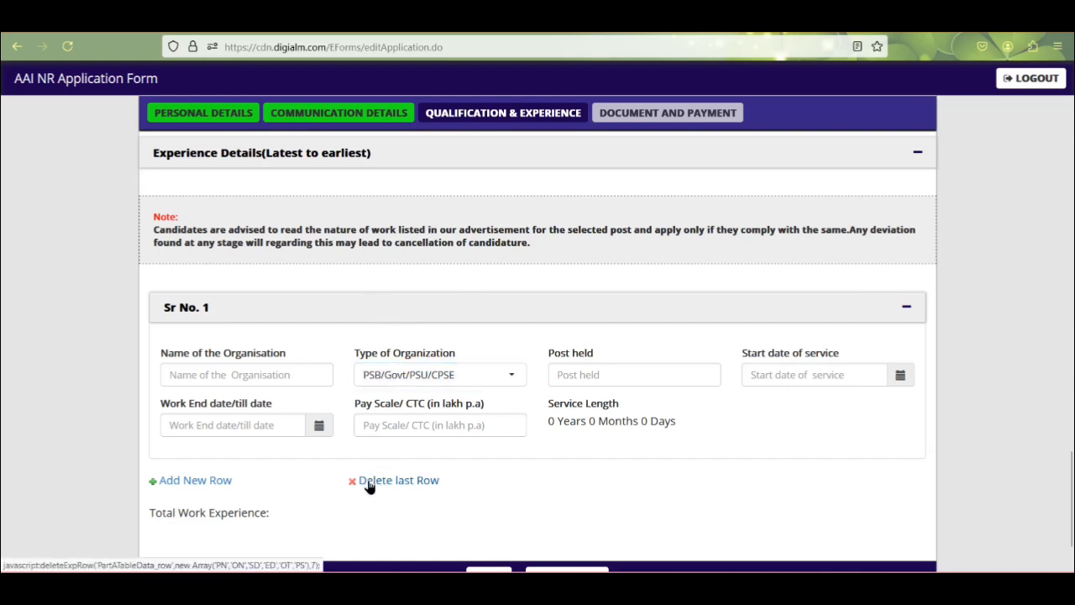
left_click(907, 307)
scroll(484, 325, "down", 2)
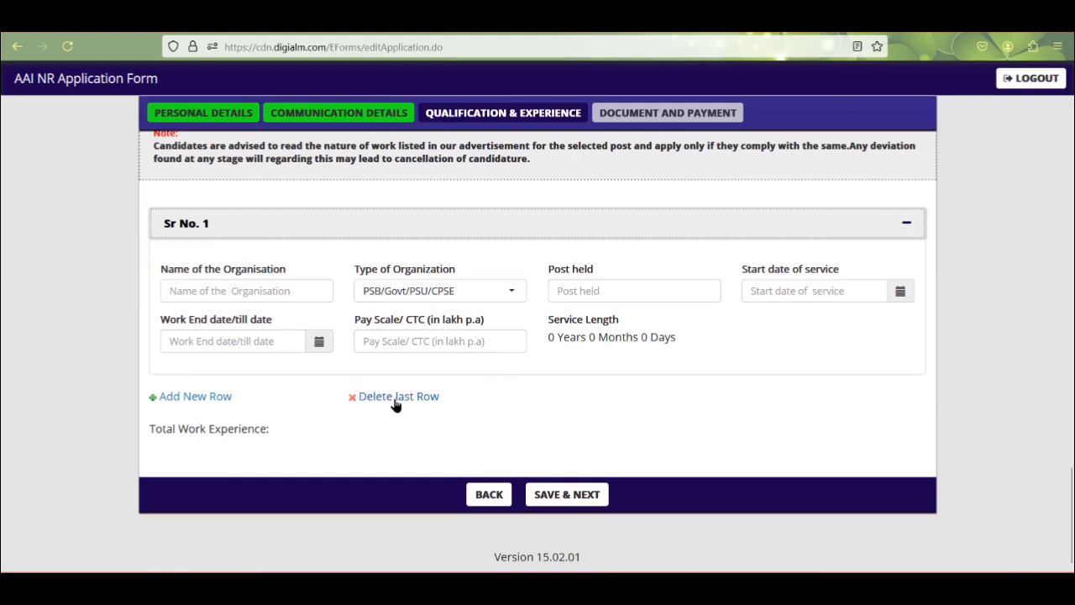
left_click(568, 494)
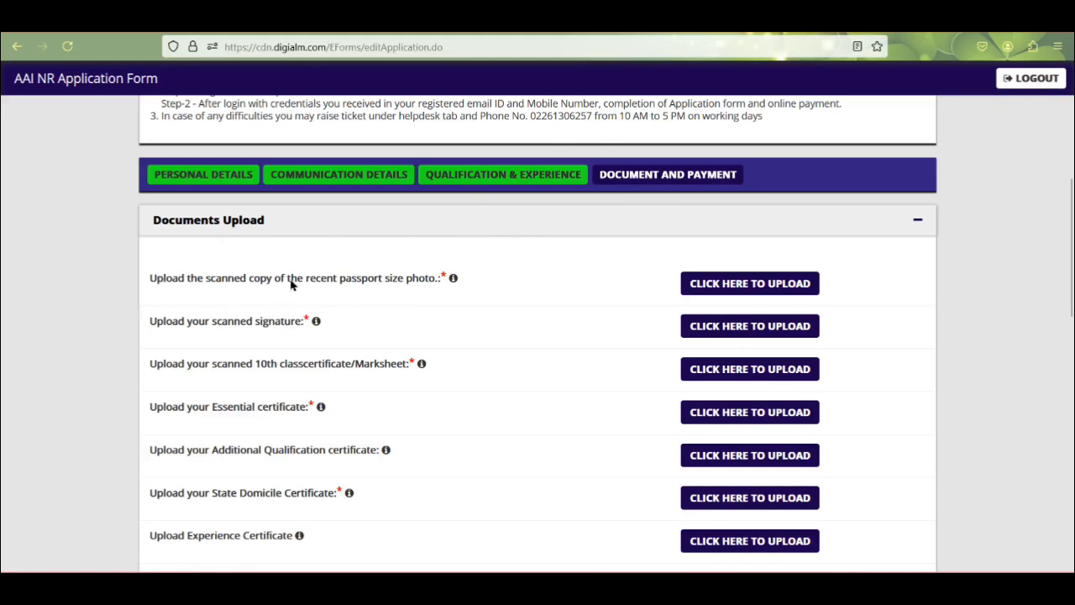
Step: Upload the photo, signature, 10th, essential, domicile, driving licence and caste certificates
mouse_move(455, 283)
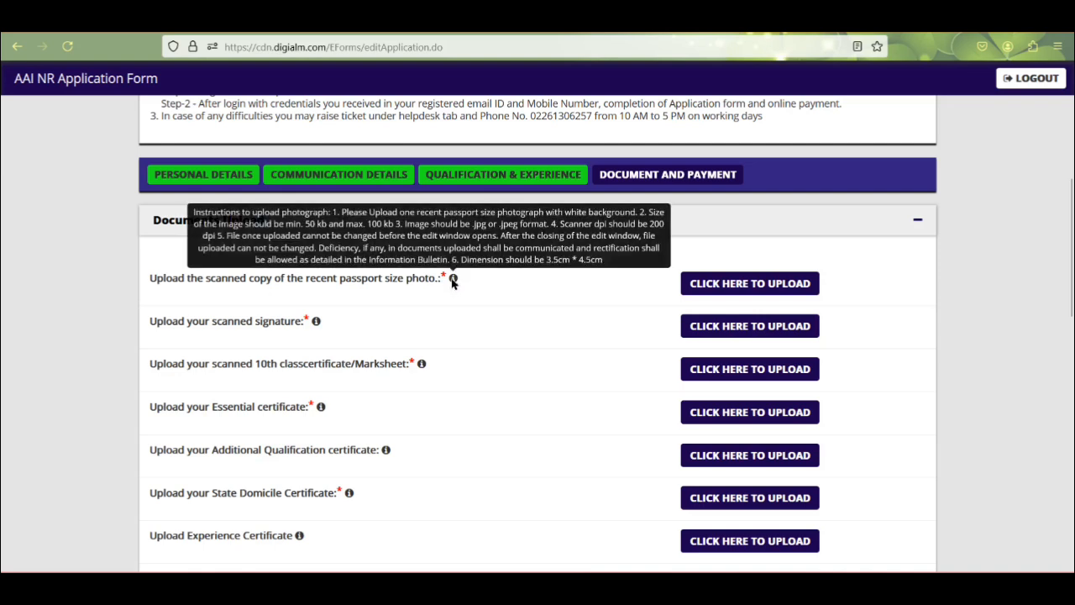
mouse_move(317, 323)
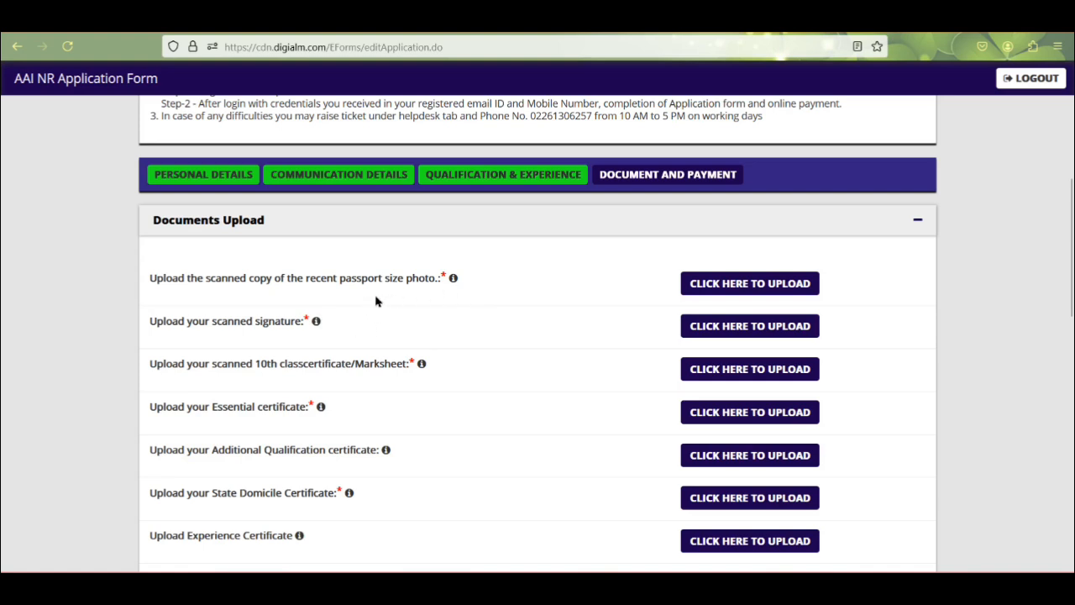
mouse_move(422, 366)
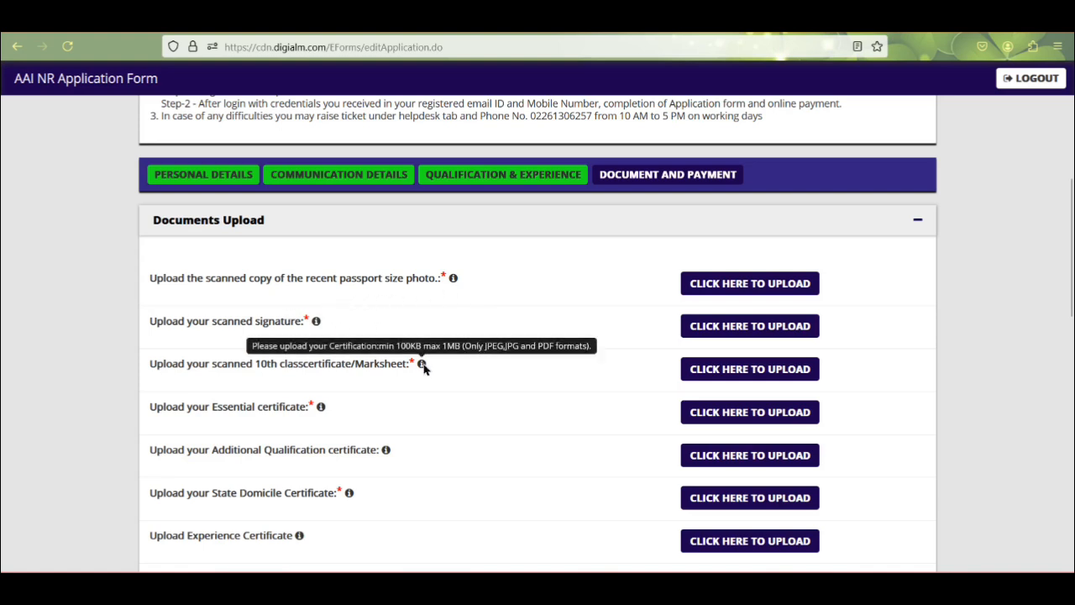
scroll(302, 373, "down", 2)
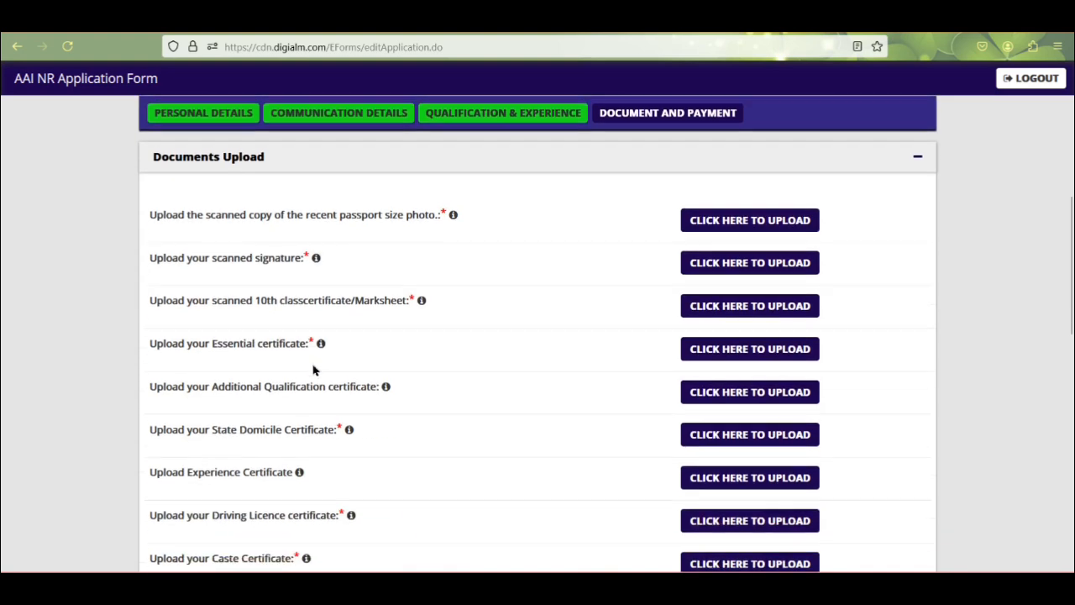
scroll(302, 286, "down", 2)
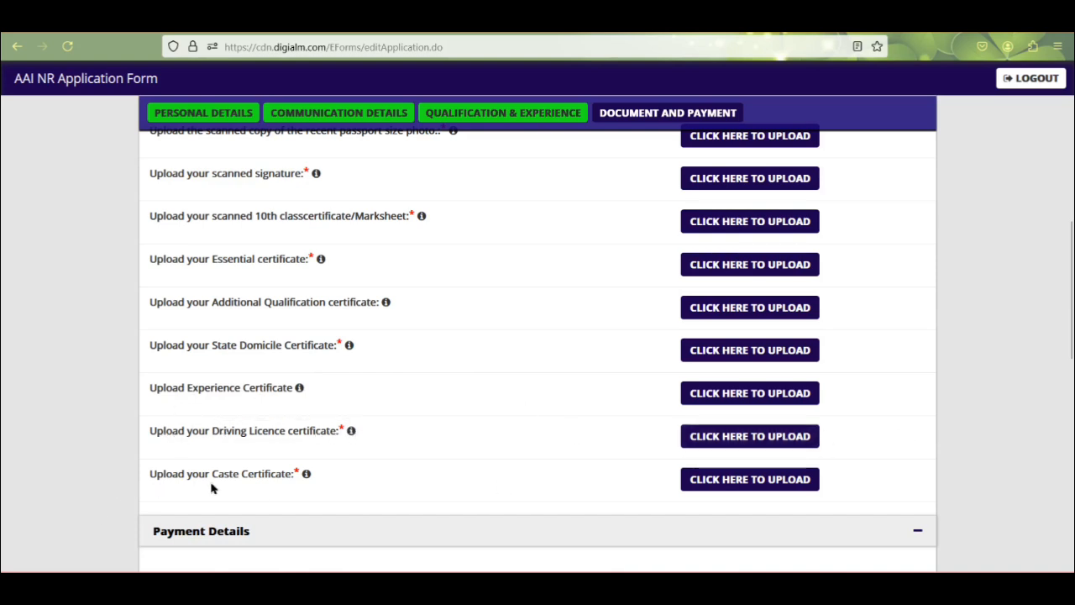
mouse_move(305, 476)
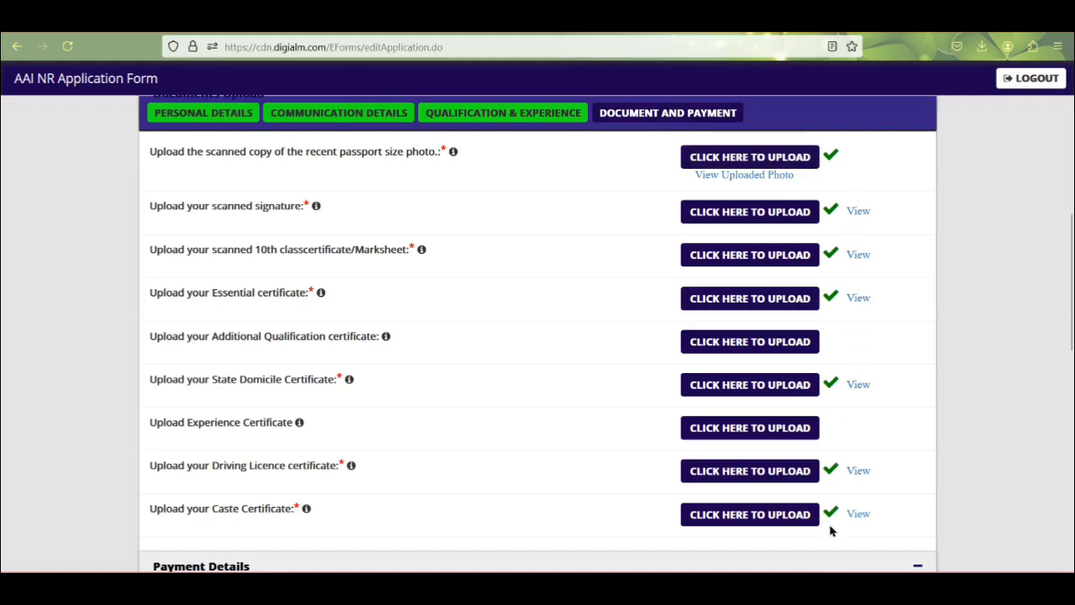
left_click(760, 175)
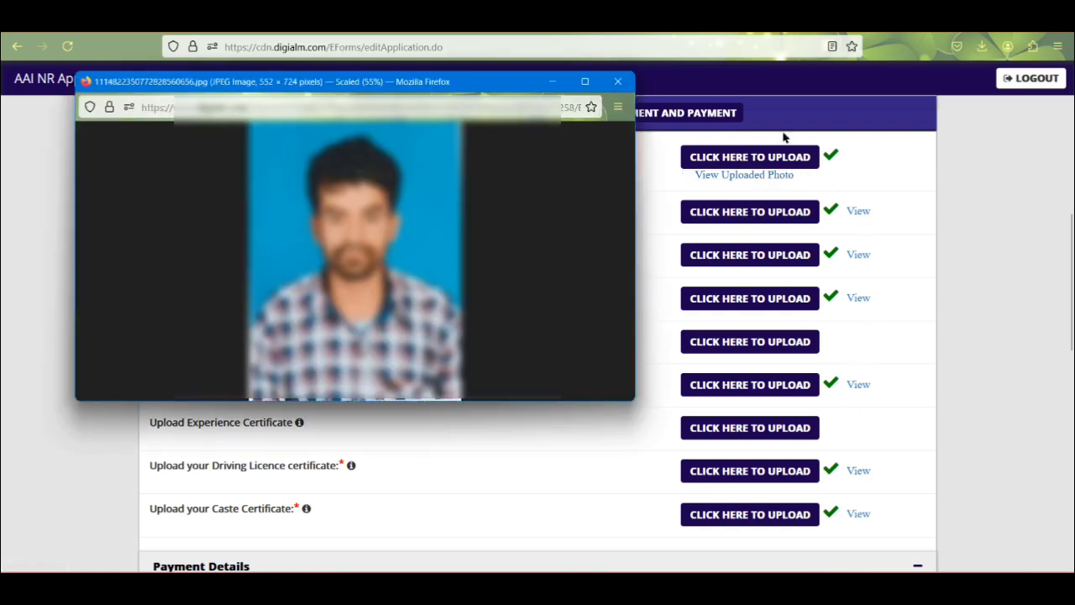
left_click(857, 211)
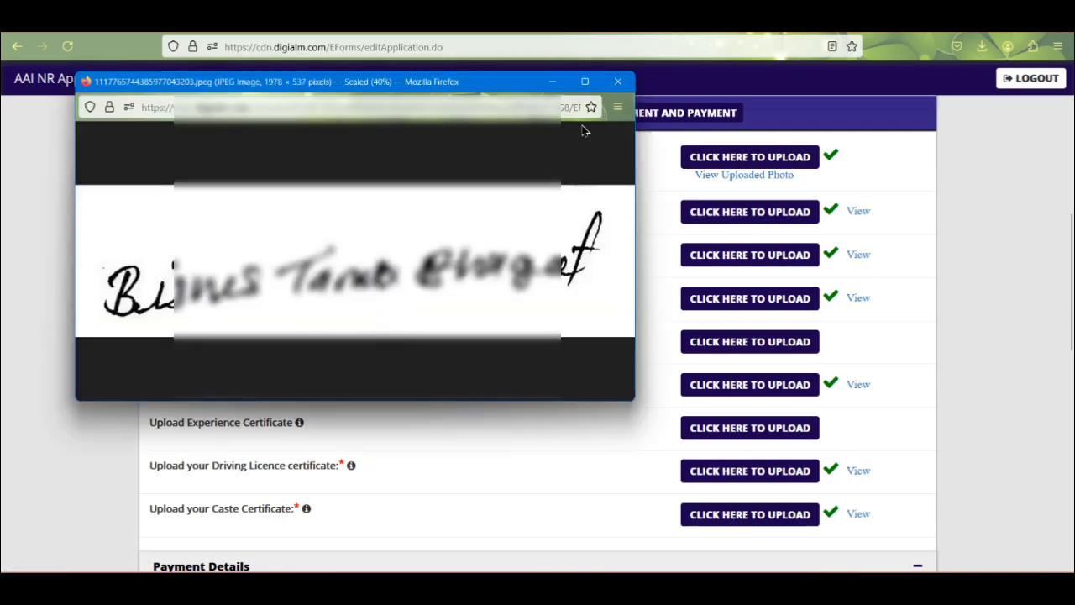
left_click(617, 82)
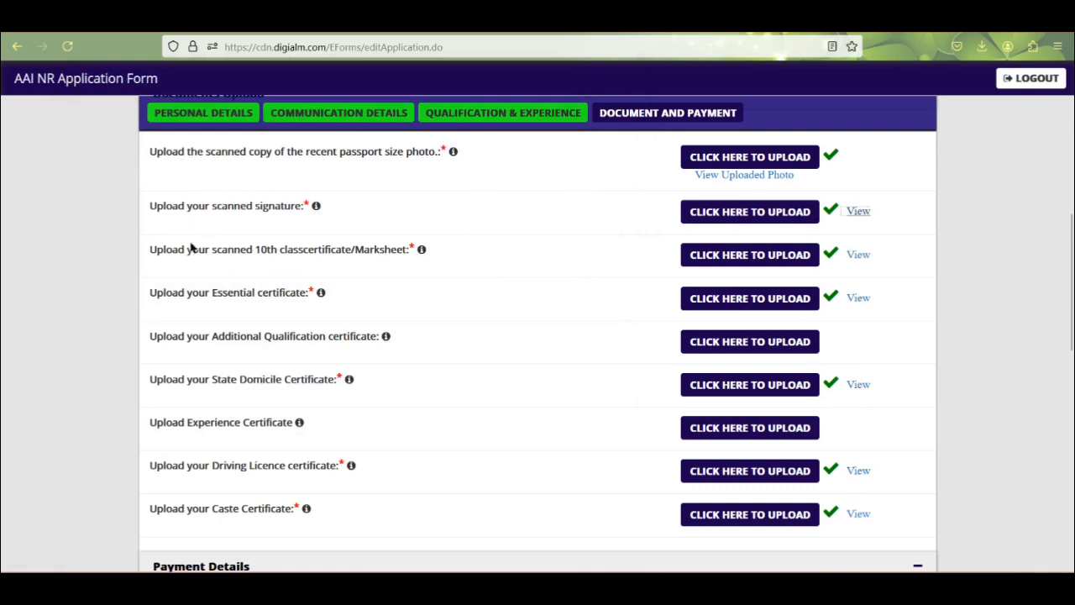
Step: Tick all five declaration statements including I Agree and start entering the captcha characters
scroll(173, 302, "down", 5)
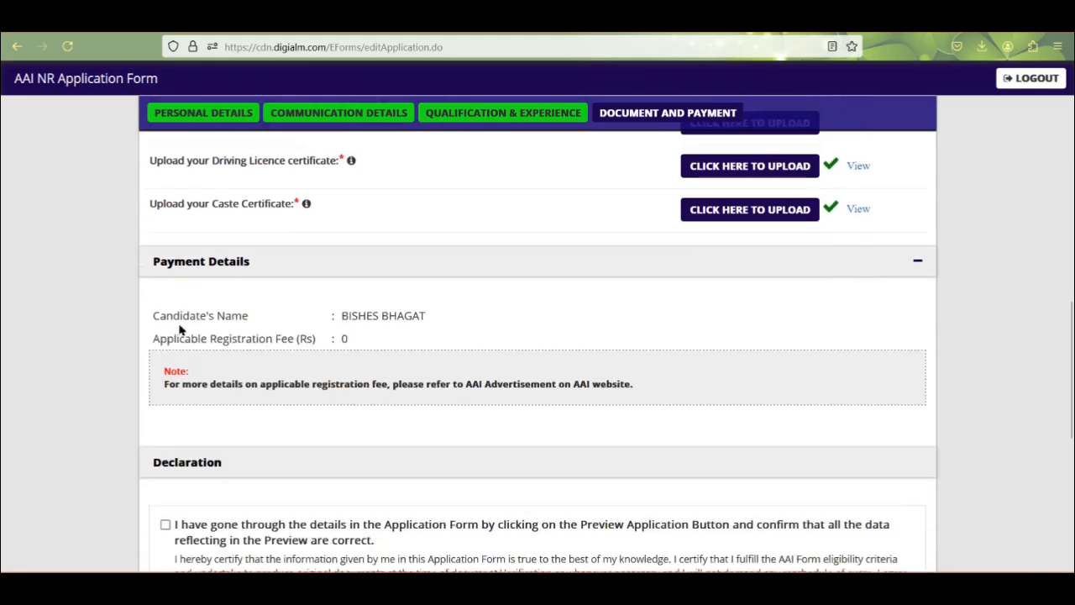
scroll(201, 309, "down", 2)
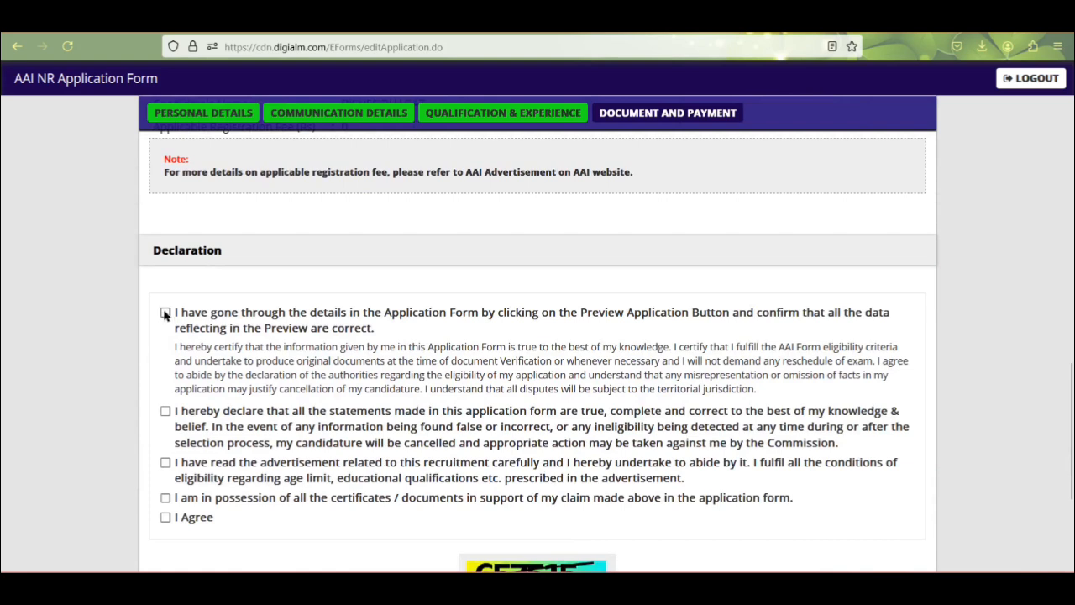
left_click(164, 313)
left_click(166, 411)
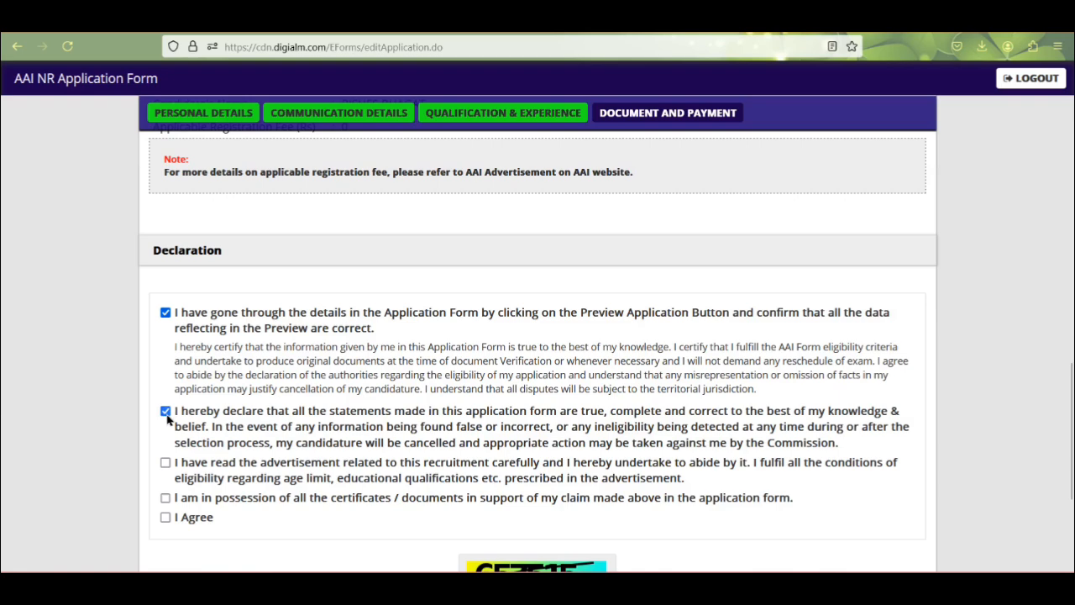
left_click(165, 463)
left_click(165, 497)
left_click(165, 518)
scroll(216, 369, "down", 3)
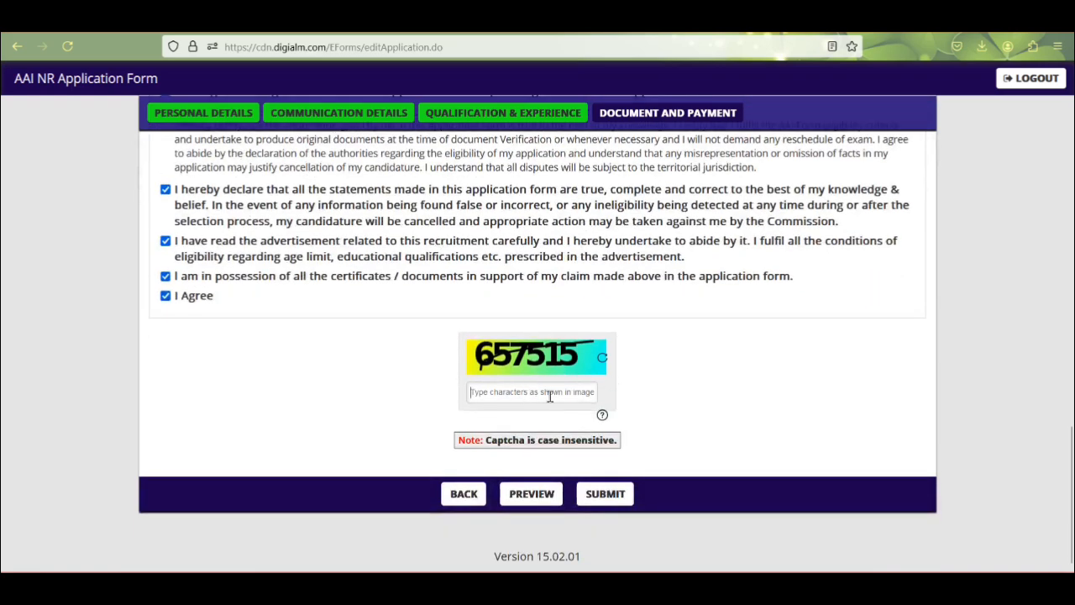
type("657215")
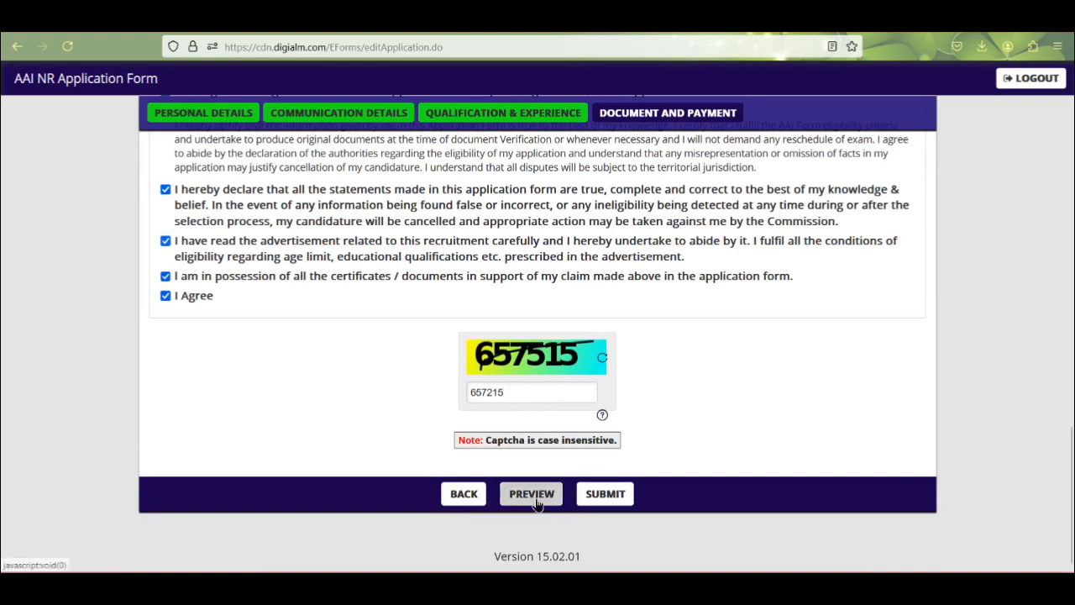
left_click(531, 494)
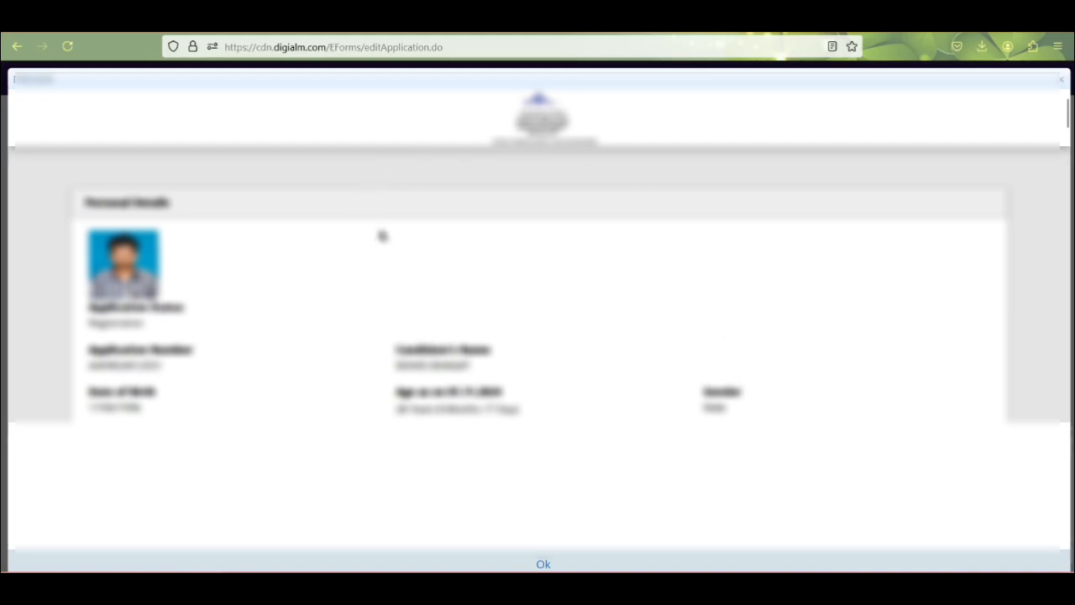
scroll(382, 236, "down", 10)
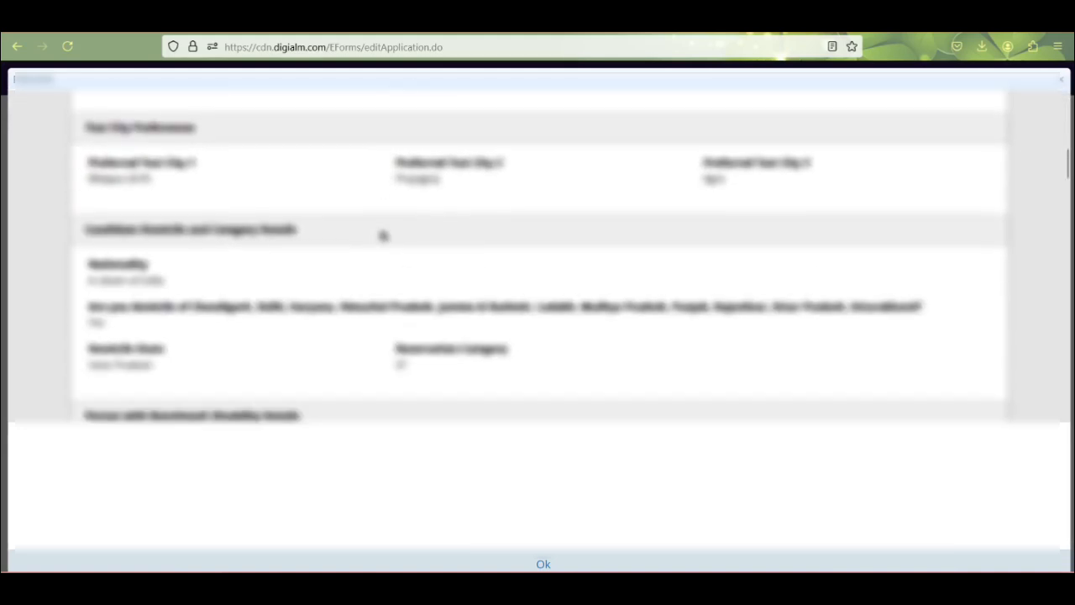
scroll(385, 235, "down", 3)
scroll(411, 182, "down", 7)
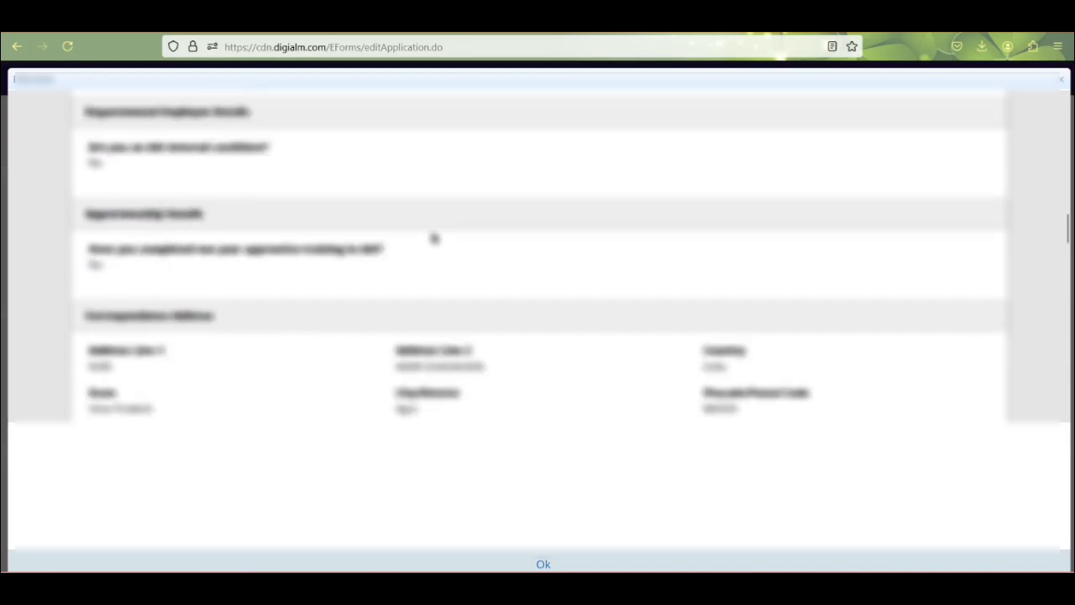
scroll(434, 240, "down", 10)
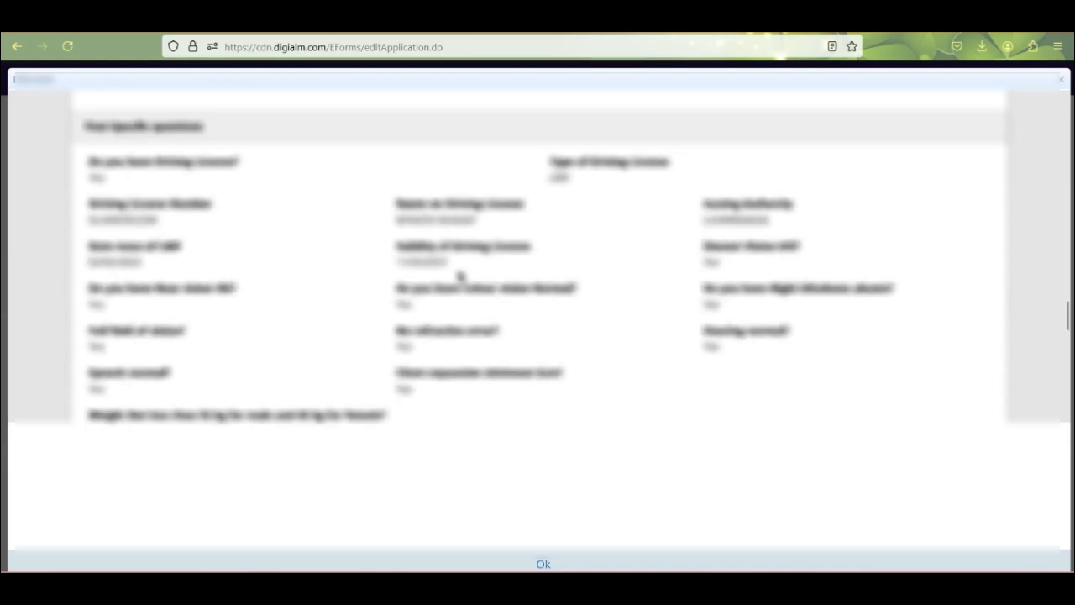
scroll(471, 282, "down", 10)
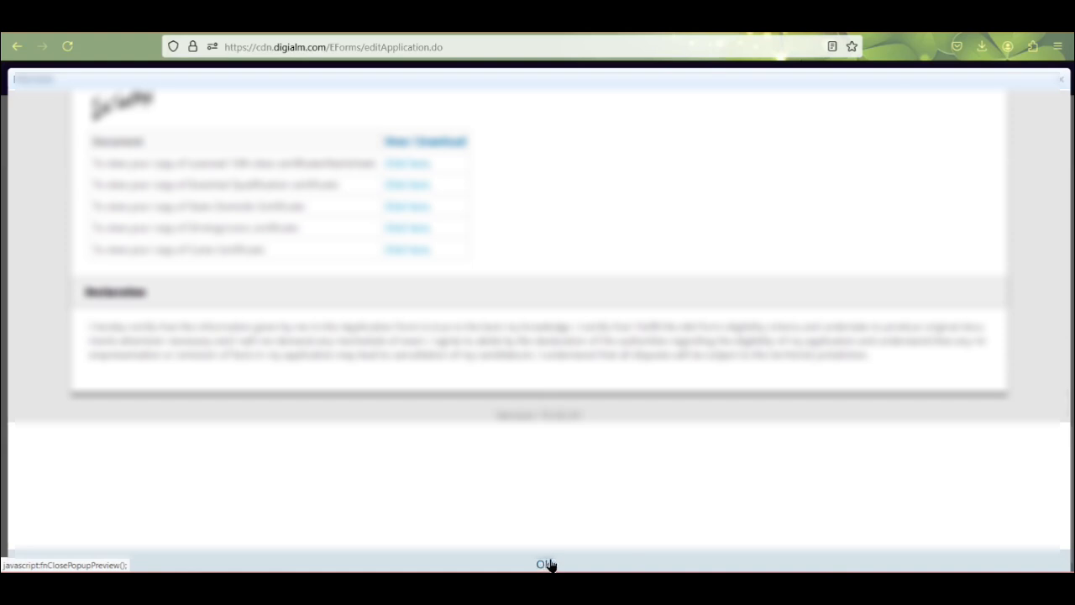
left_click(545, 564)
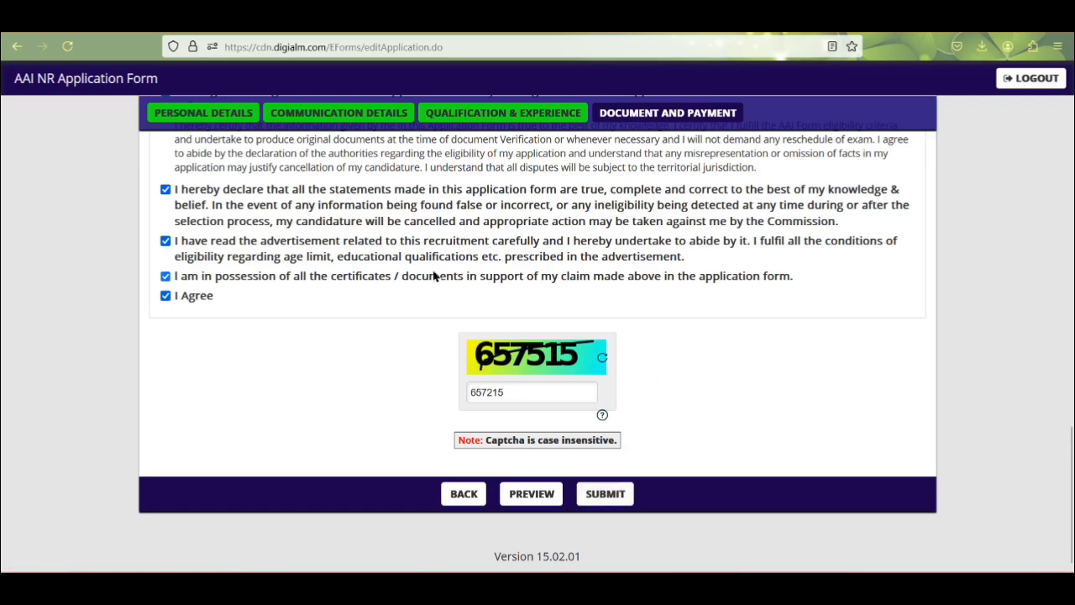
Step: Submit with privacy terms accepted, then resubmit with the refreshed captcha after the first is rejected
left_click(604, 493)
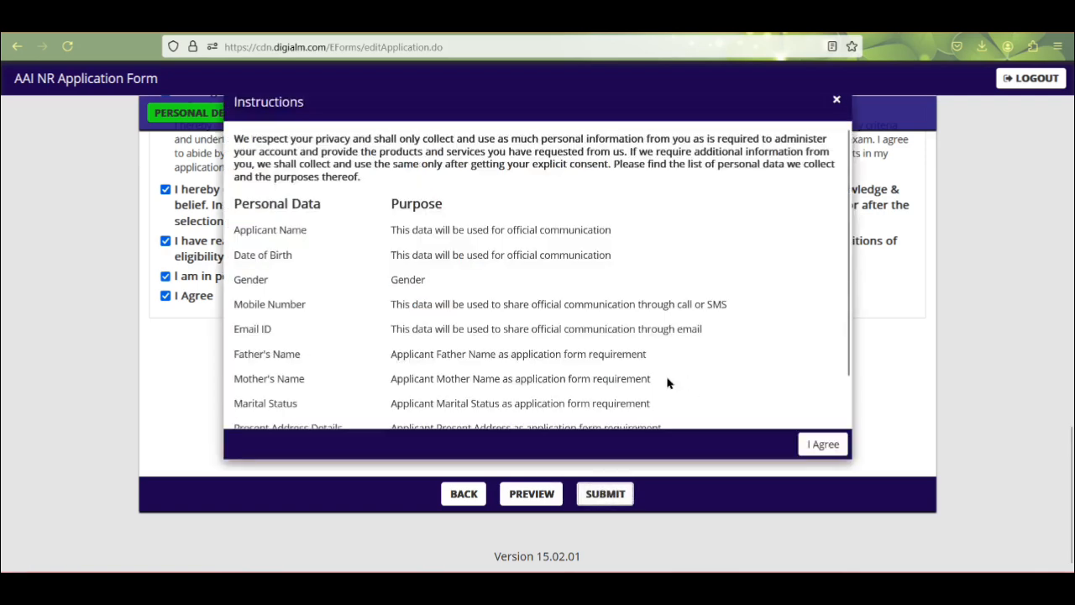
left_click(828, 451)
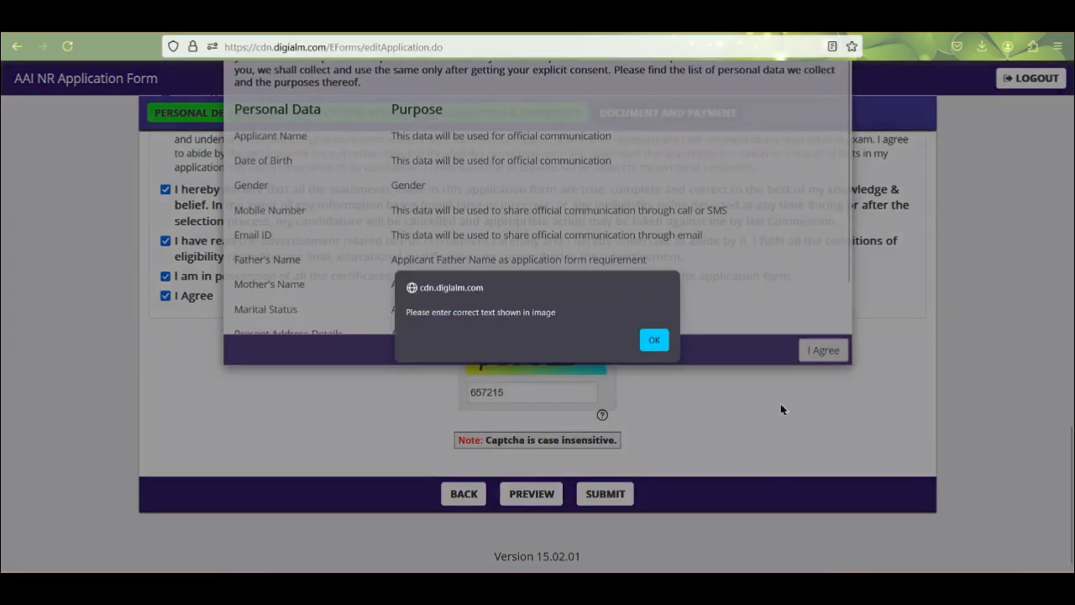
left_click(655, 340)
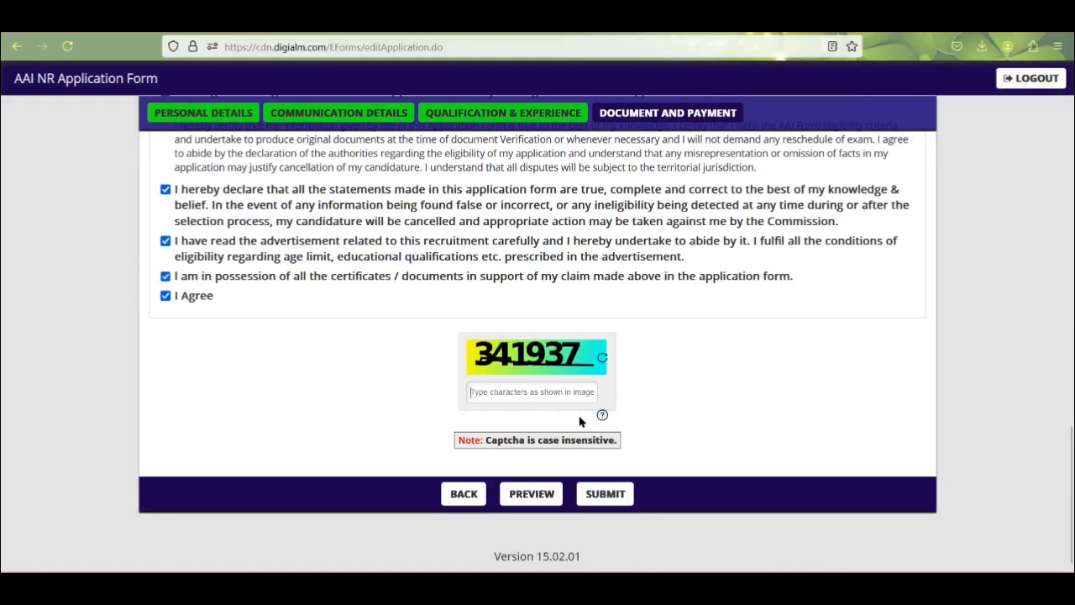
left_click(579, 392)
type("341937")
left_click(606, 496)
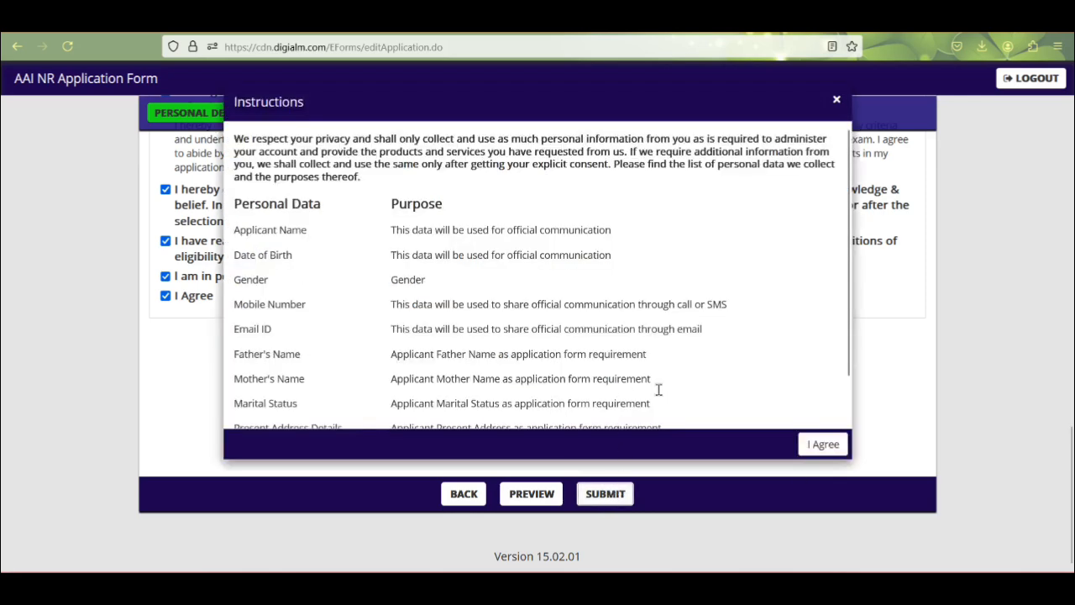
left_click(825, 444)
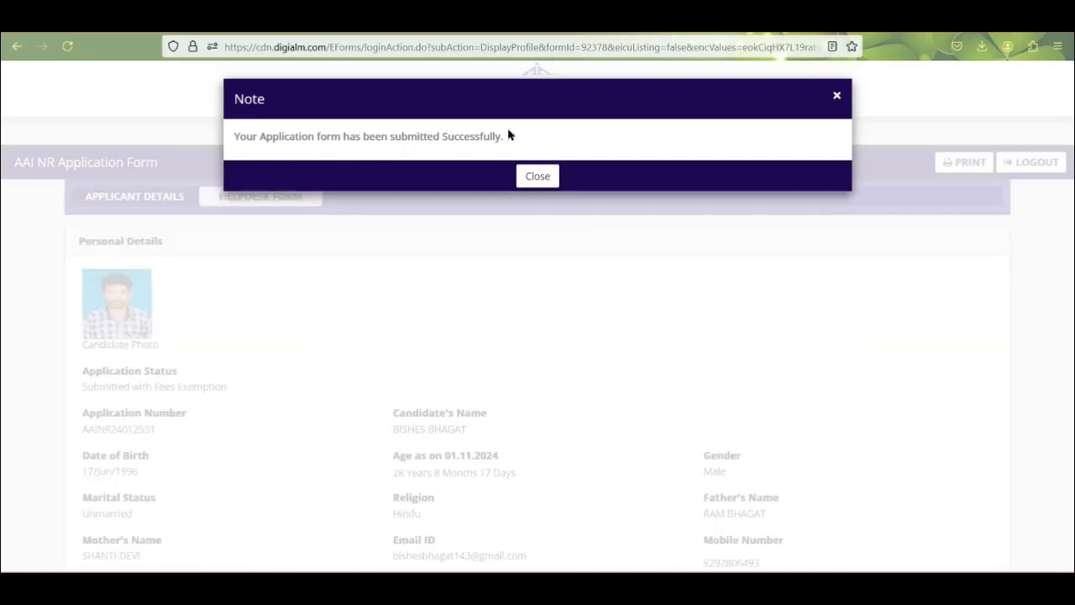
Step: Dismiss the successful-submission note and review the submitted application's personal details
left_click(542, 176)
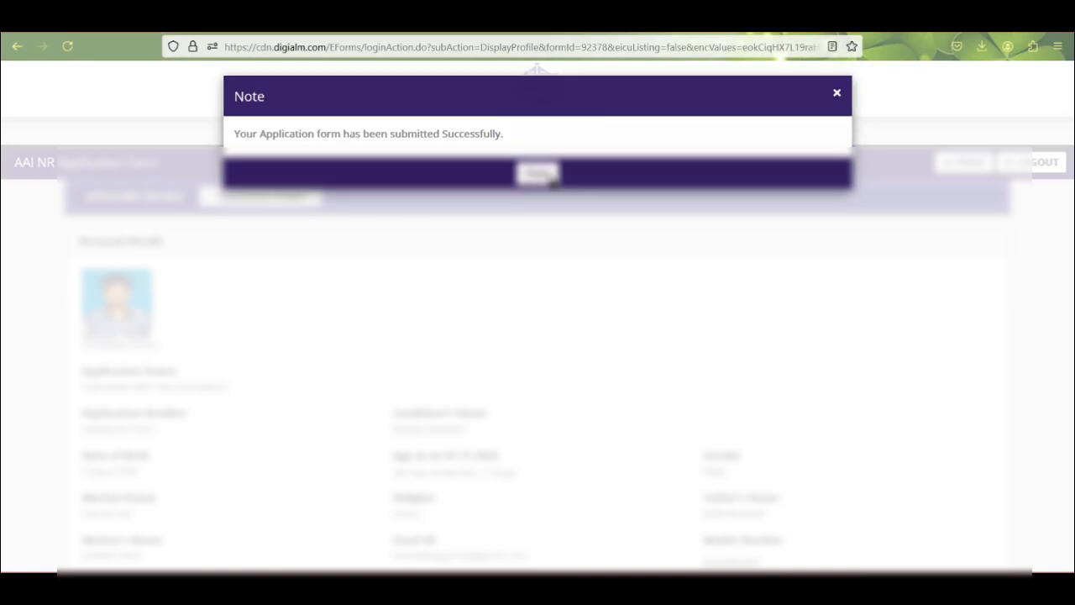
left_click(542, 176)
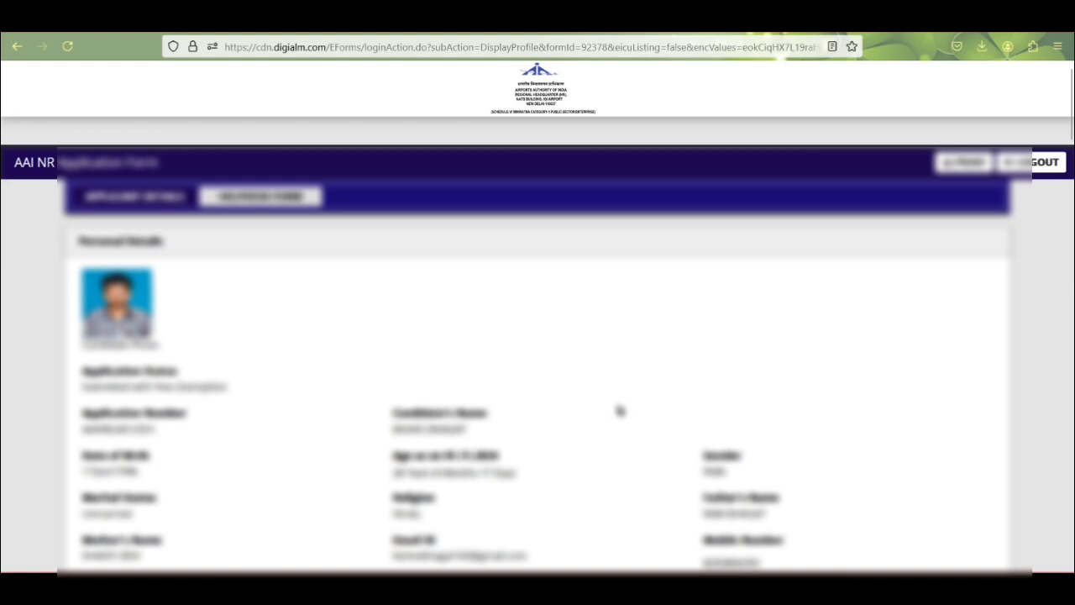
scroll(619, 410, "down", 3)
scroll(621, 416, "down", 1)
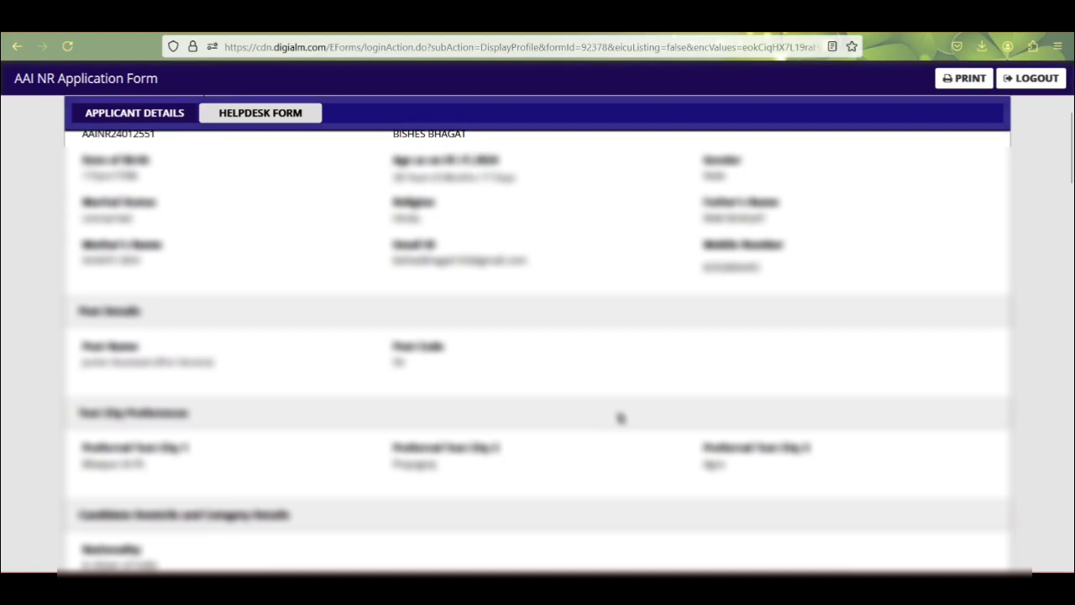
scroll(638, 410, "up", 3)
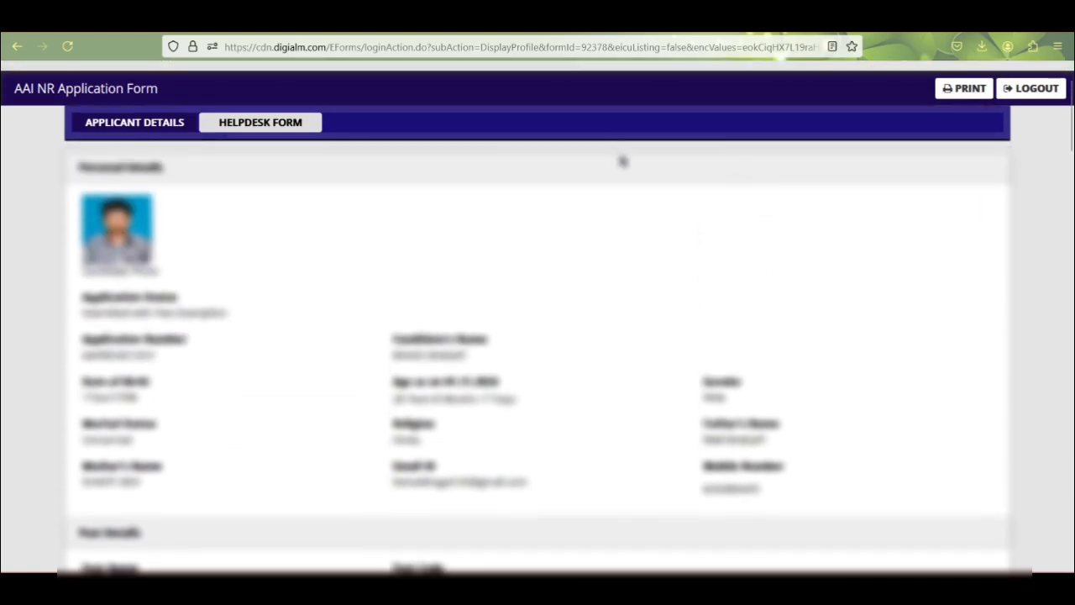